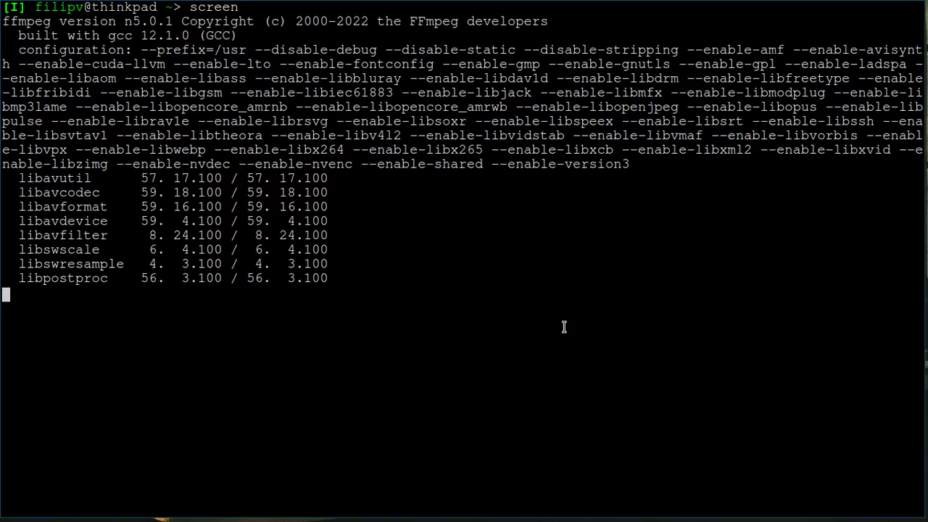
- Switch from the terminal to the Firefox window showing the juicebox.money homepage
key("alt+Tab")
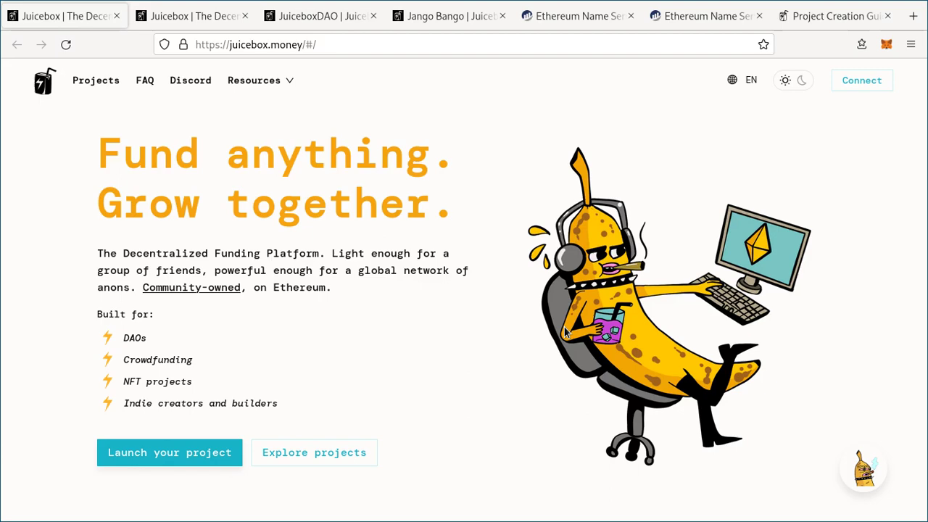
- Glance at the Project Creation Guide docs, then browse the rinkeby.juicebox.money home page
left_click(839, 16)
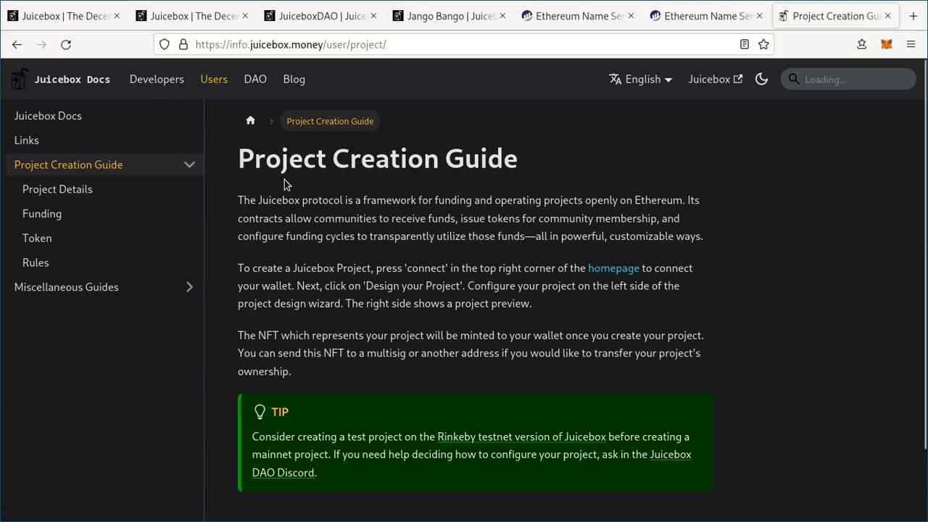
left_click(203, 17)
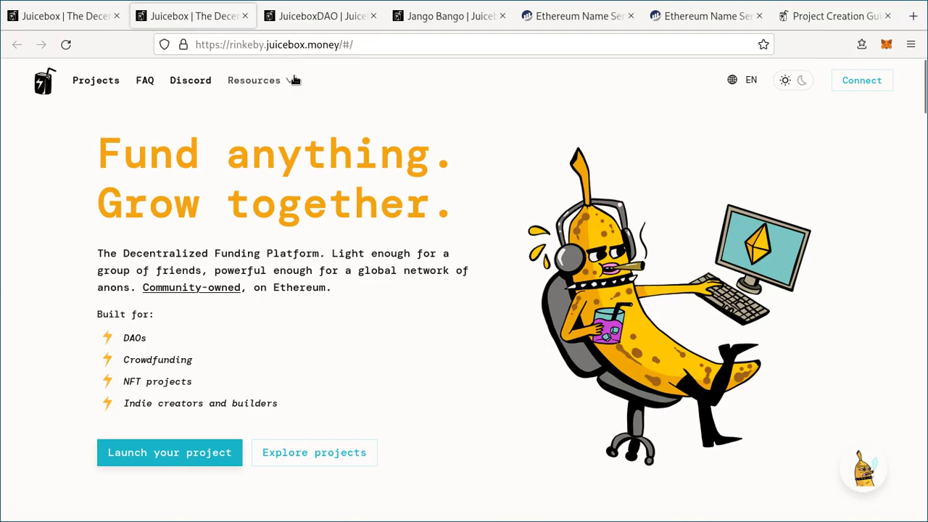
scroll(363, 172, "down", 1)
scroll(357, 172, "down", 2)
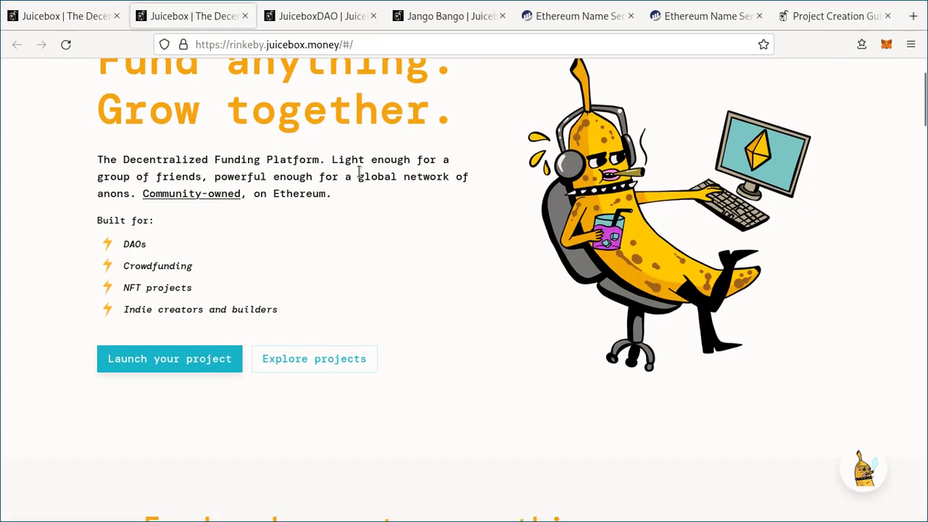
scroll(360, 159, "up", 3)
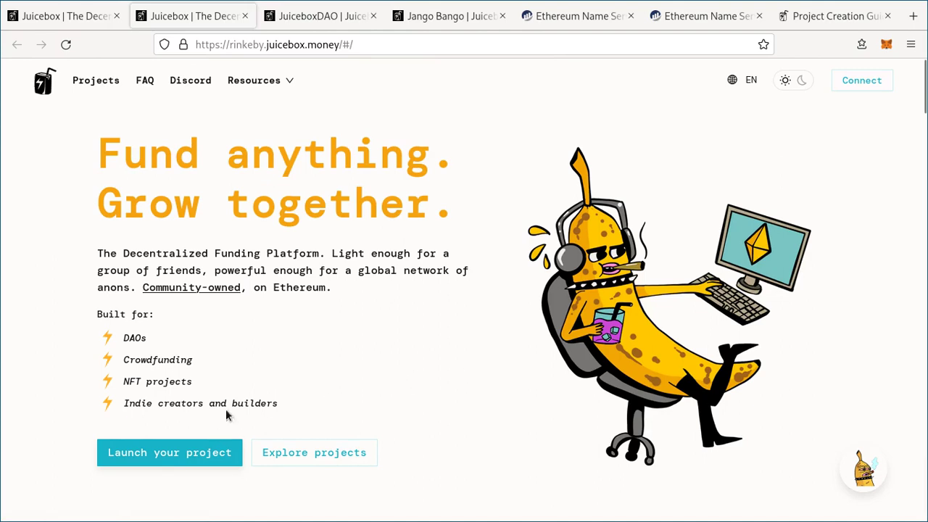
- Open the empty Rinkeby 'Launch your project' form, then switch to the Jango Bango project page
left_click(187, 453)
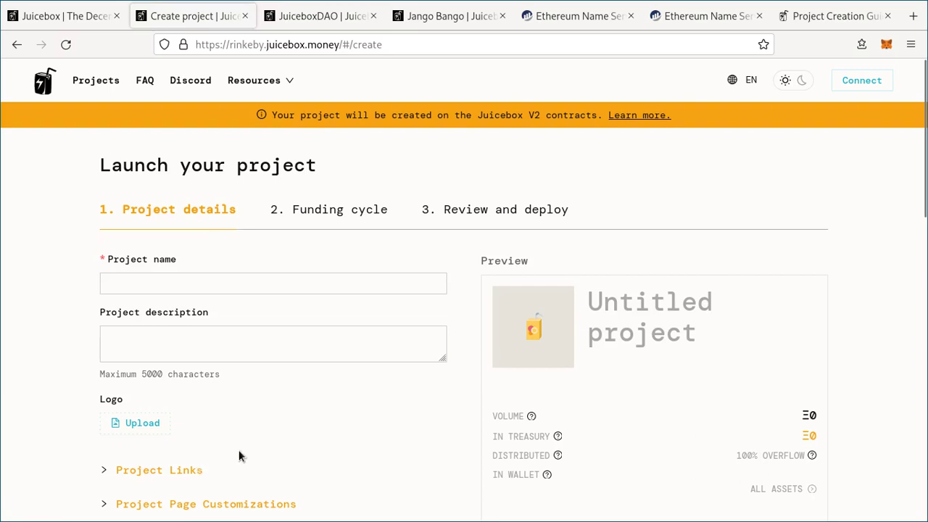
scroll(391, 316, "down", 3)
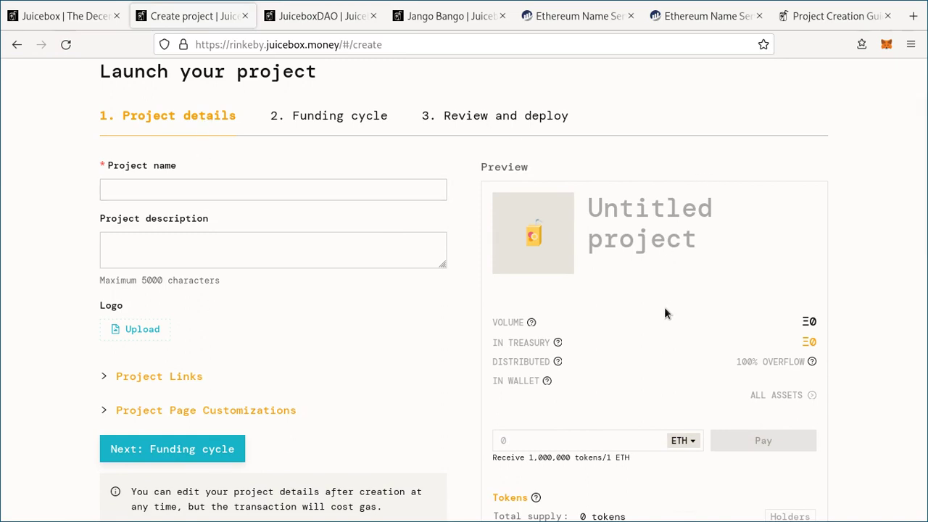
left_click(471, 16)
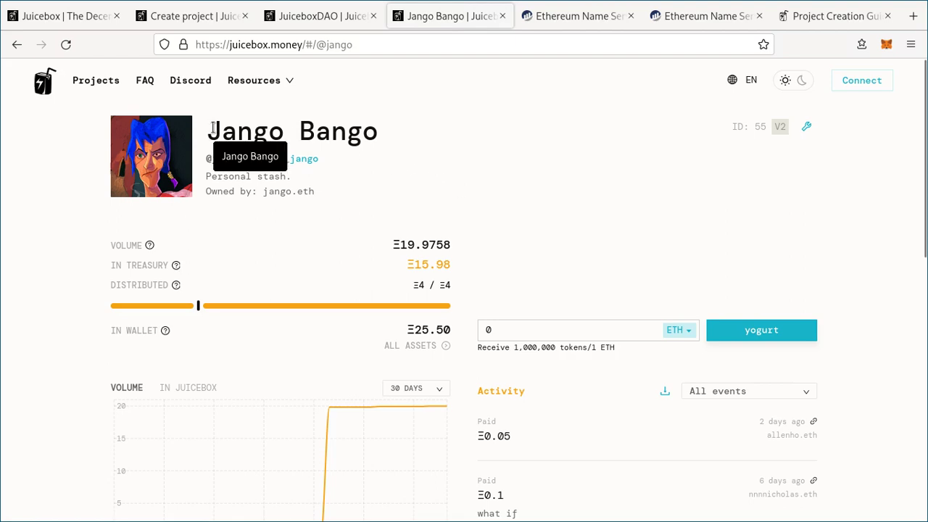
- Expand and review Jango Bango's funding Cycle #2 details
scroll(242, 176, "down", 2)
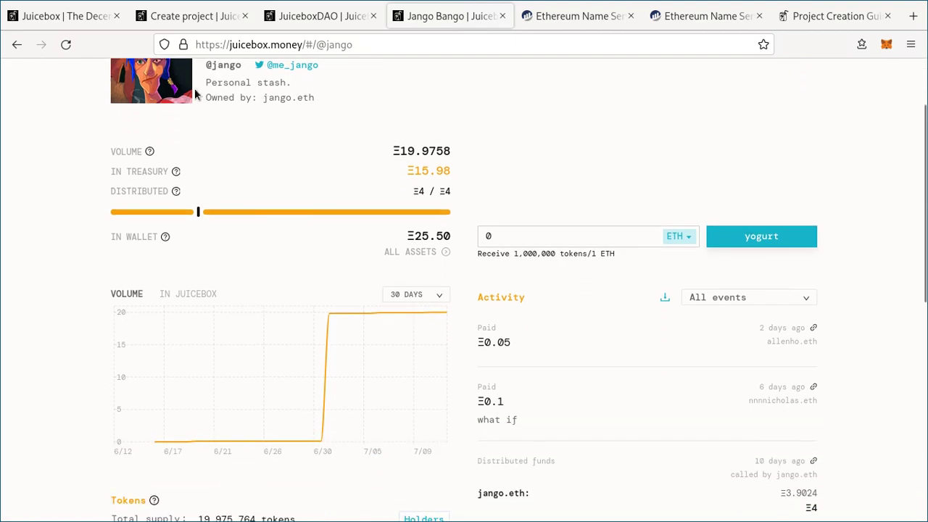
scroll(312, 148, "down", 2)
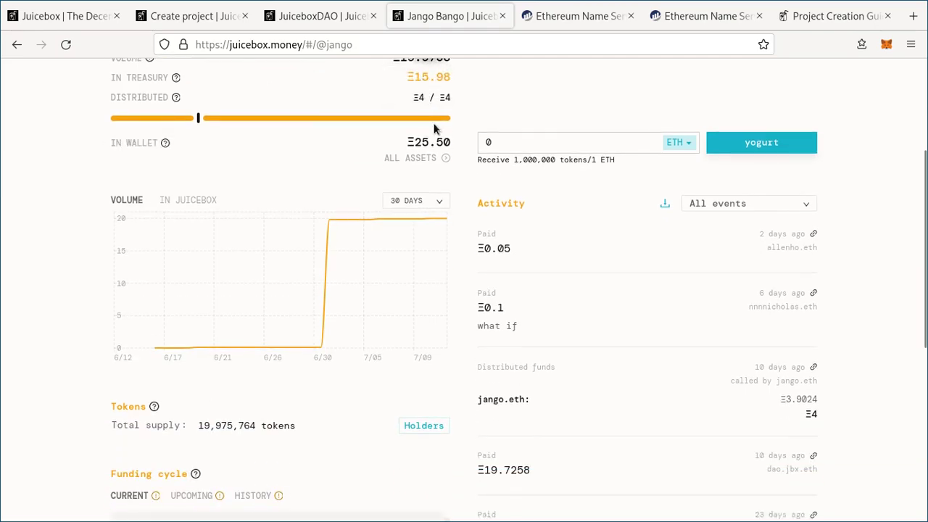
scroll(473, 336, "up", 2)
scroll(469, 326, "down", 10)
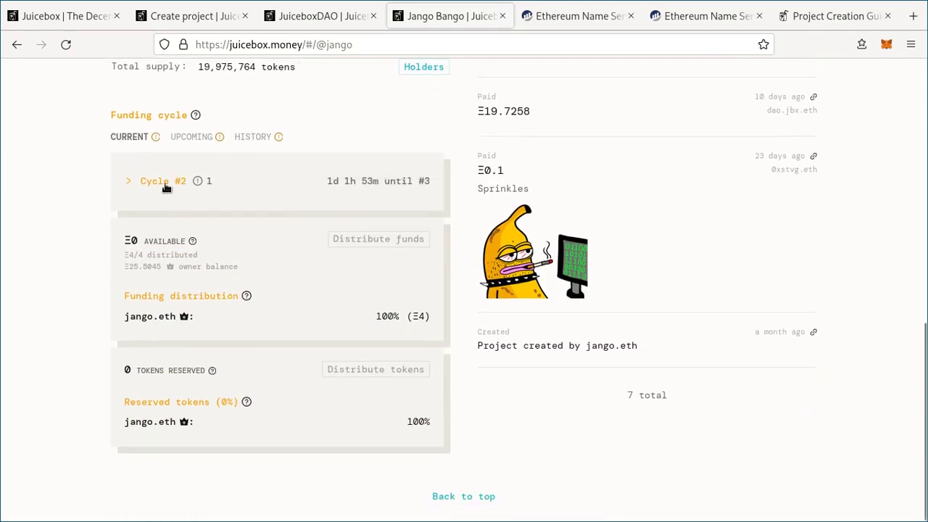
left_click(166, 183)
scroll(195, 197, "down", 2)
scroll(299, 323, "down", 7)
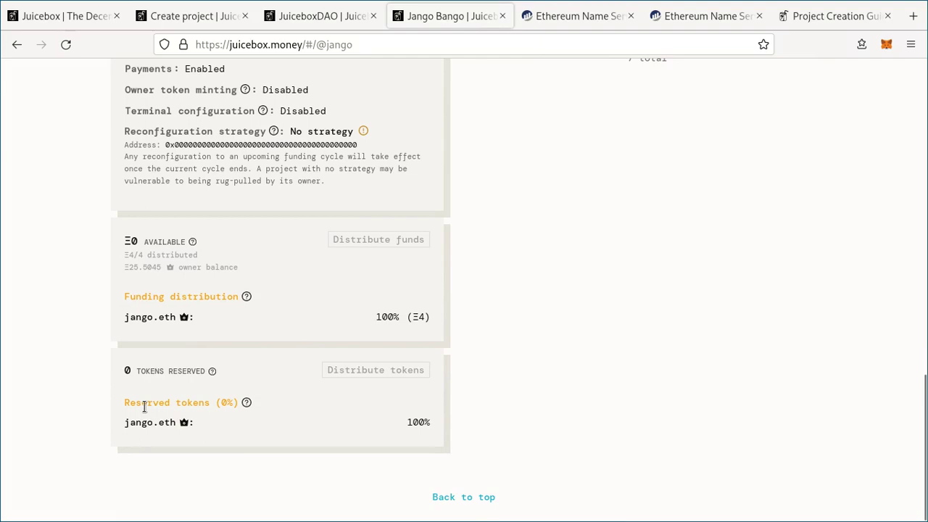
left_click(463, 496)
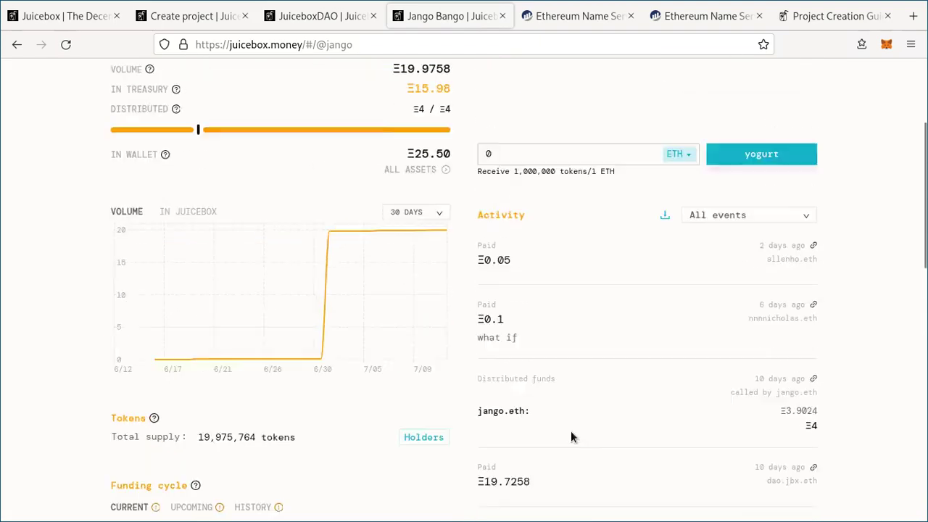
- Preview a 100 USD payment to Jango Bango by switching the currency from ETH
scroll(562, 290, "down", 7)
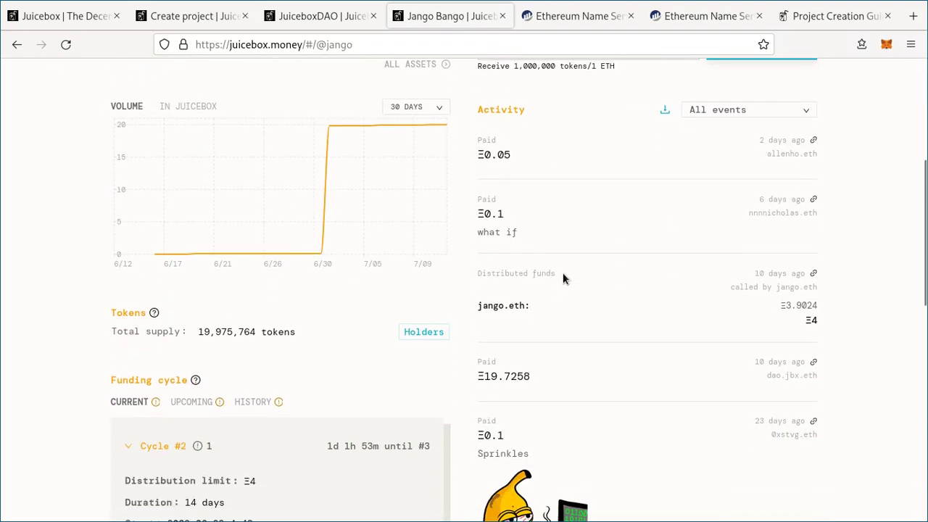
scroll(563, 366, "up", 3)
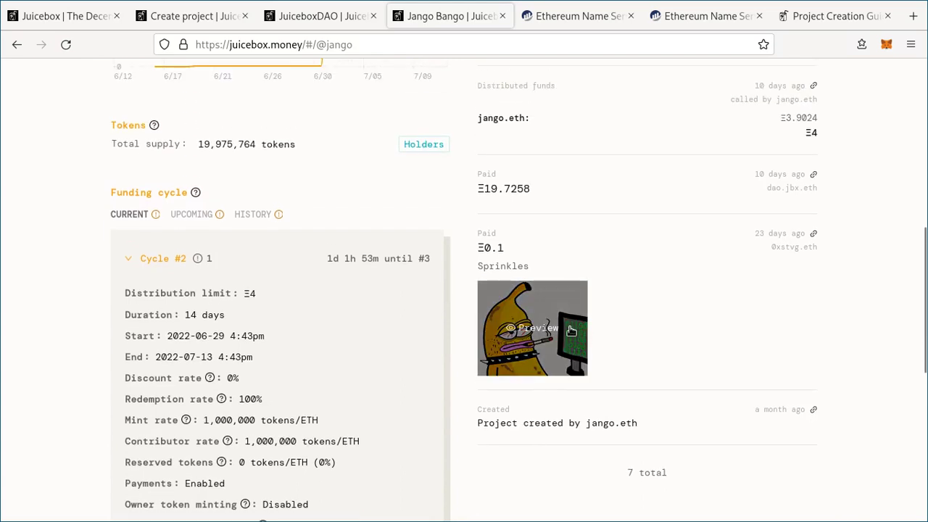
scroll(605, 338, "up", 4)
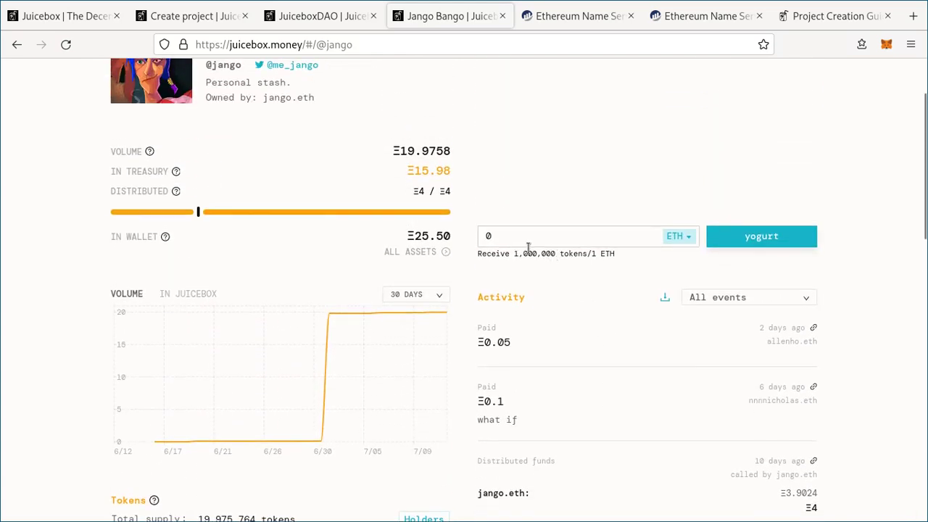
left_click(515, 239)
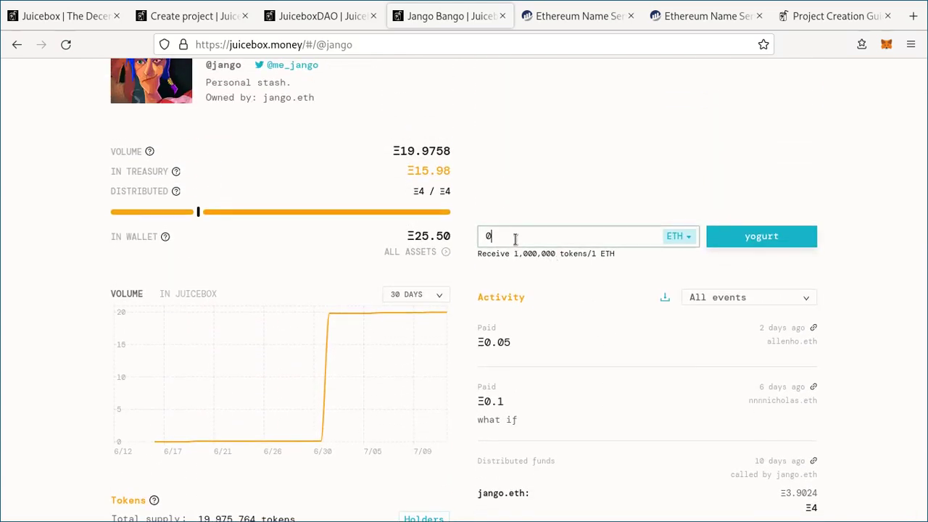
scroll(576, 234, "up", 2)
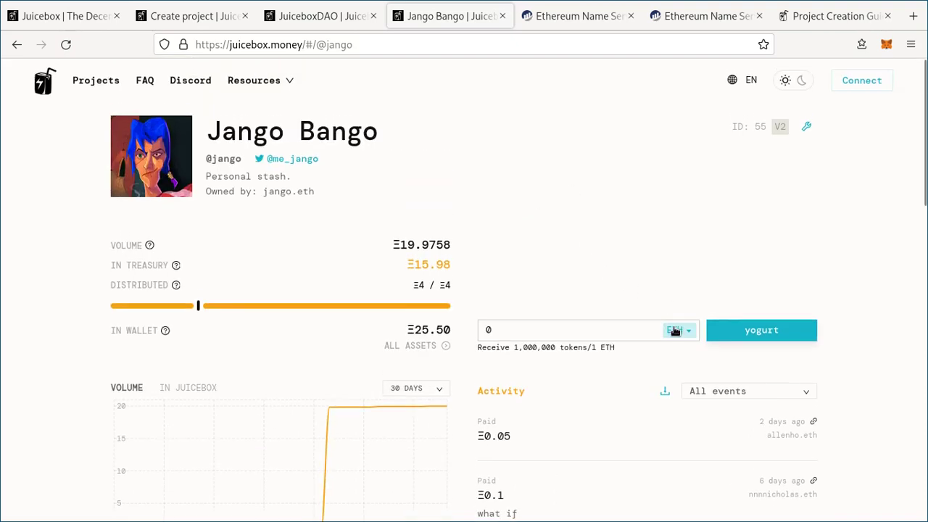
left_click(679, 330)
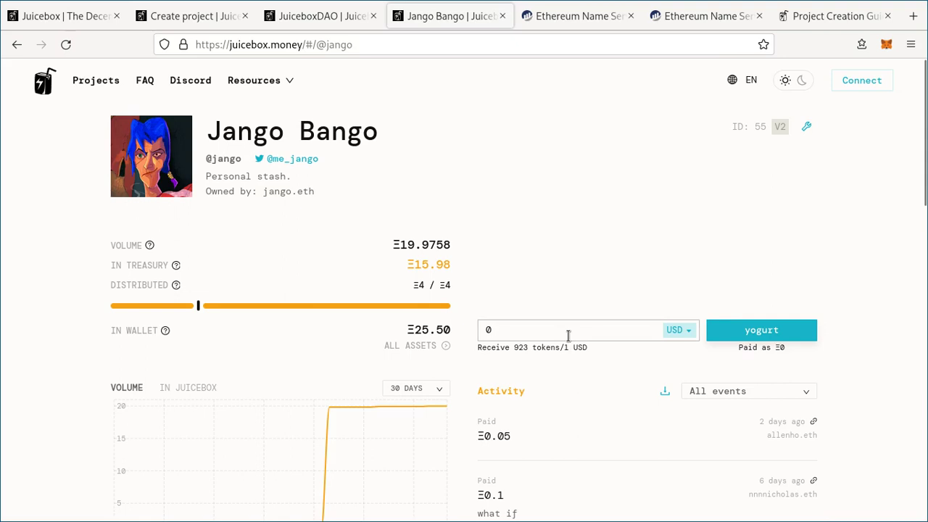
type("100")
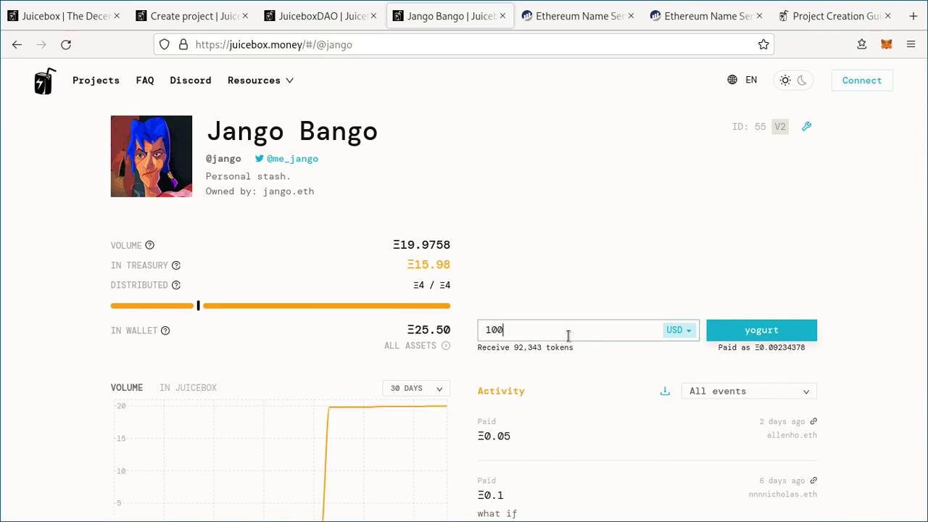
- Glance at the JuiceboxDAO page, then return to the empty form's Project name field
left_click(322, 16)
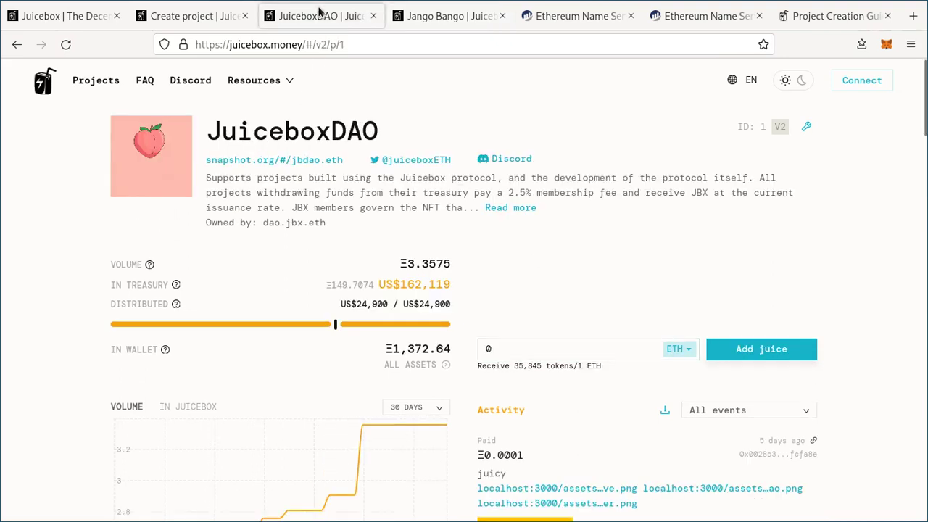
left_click(187, 15)
left_click(228, 189)
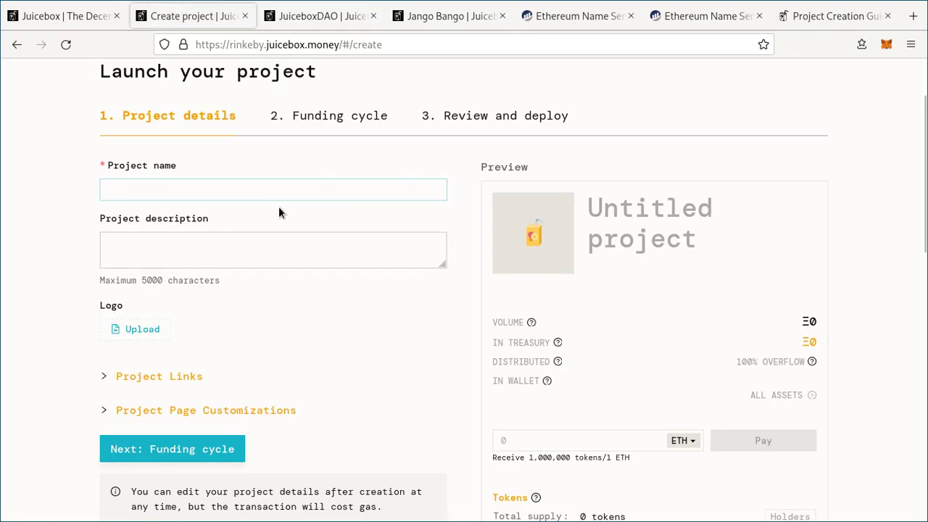
- Name the project 'L.A.A.S. - Lasagna as a Service!' and describe it 'We are disrupting the lasagna industry.'
type("L.")
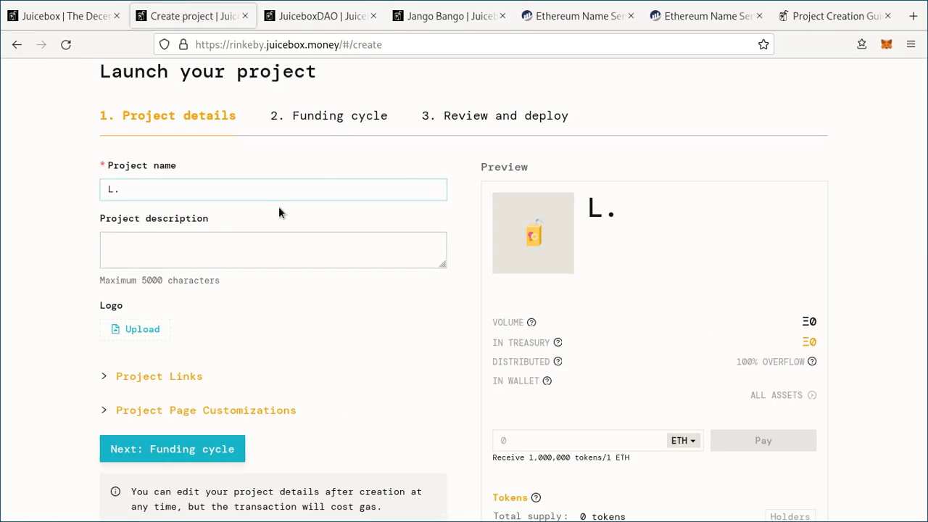
type("A.A.S. L")
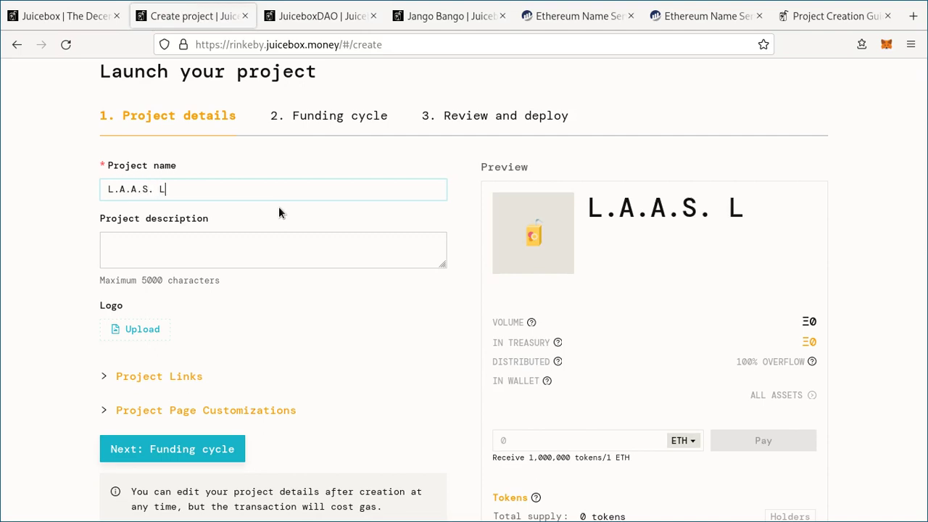
type("asagna as a Service!")
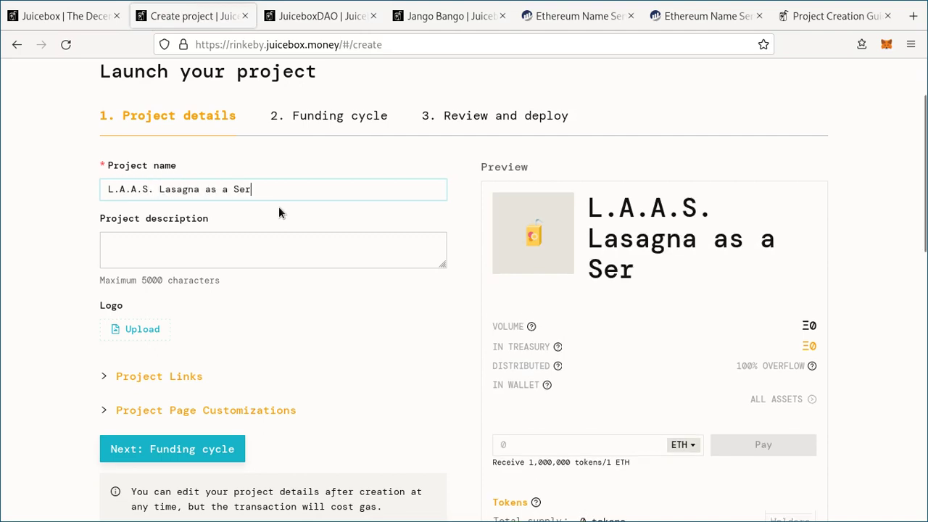
left_click(155, 189)
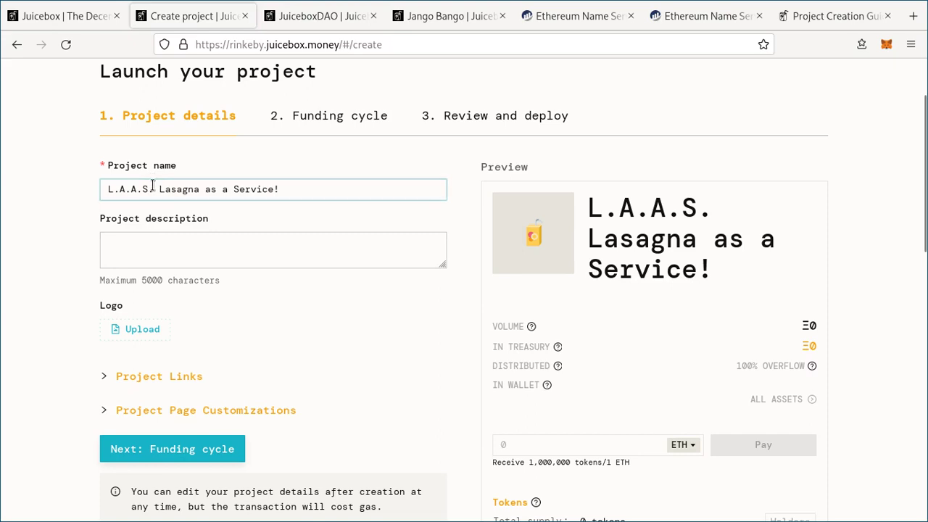
type("-")
left_click(364, 254)
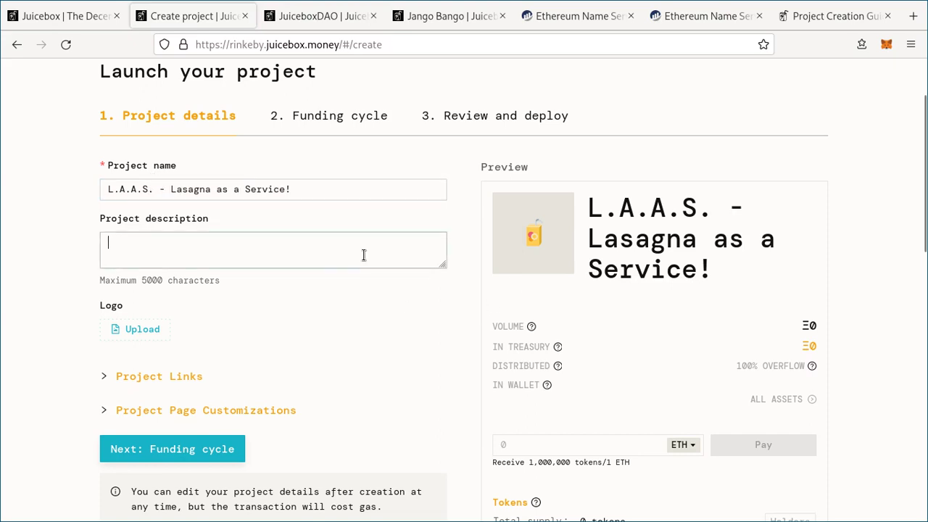
type("We are disrupt")
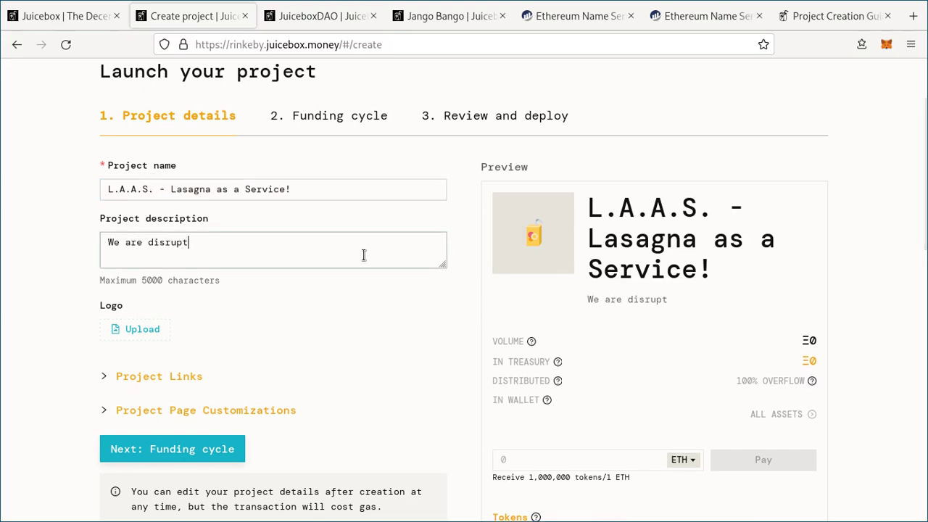
type("ing the lasagna indu")
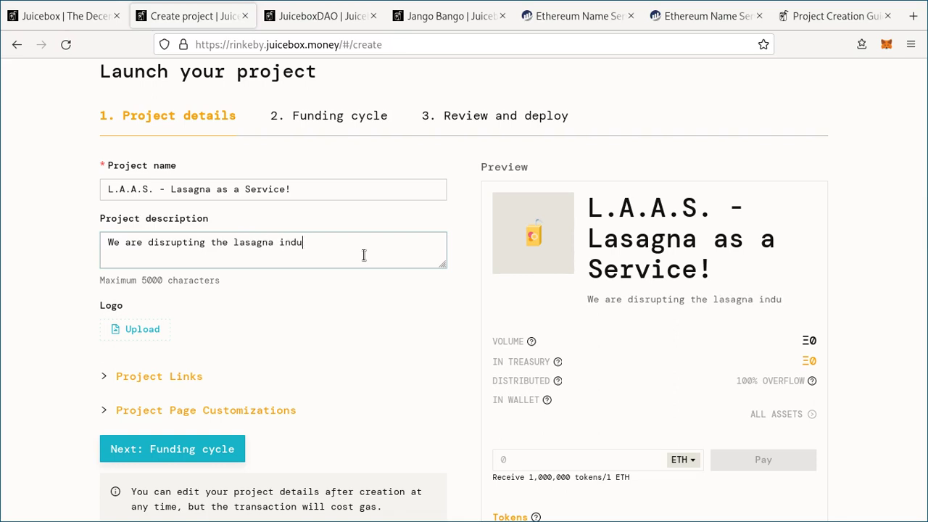
type("stry.")
- Upload lasagna.jpg as the project logo, glance at JuiceboxDAO, and expand Project Links
left_click(165, 327)
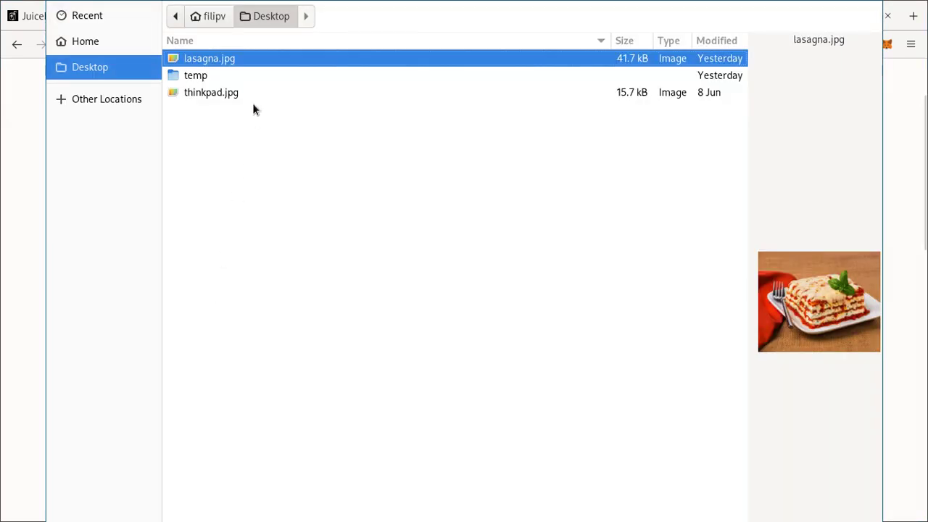
key("Return")
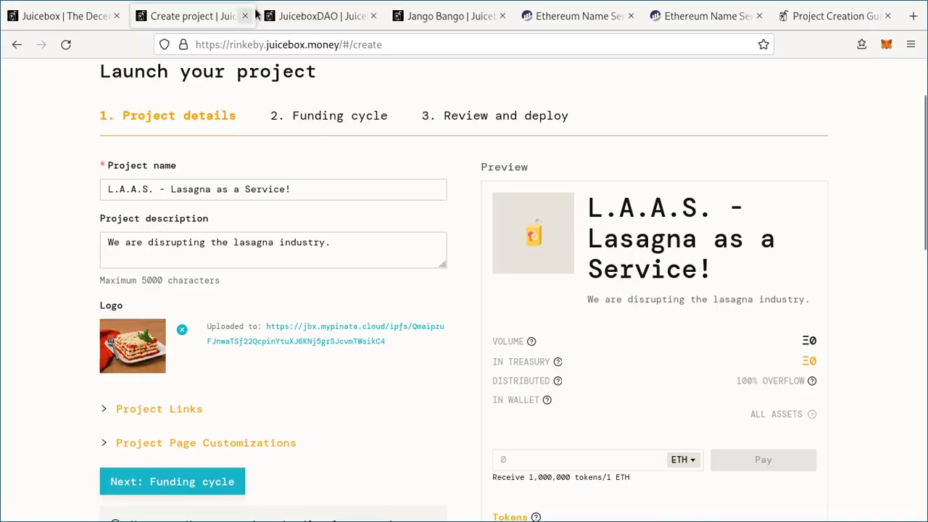
left_click(286, 16)
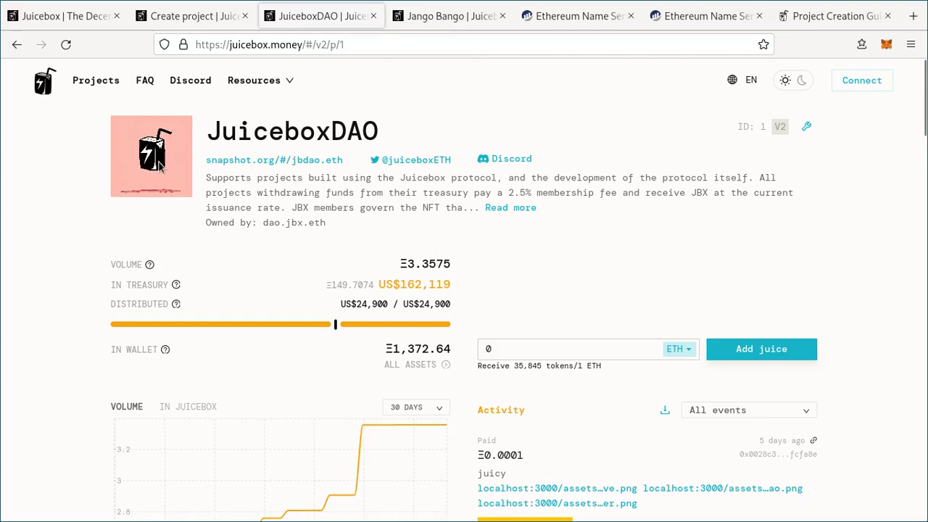
left_click(195, 16)
scroll(192, 319, "down", 2)
left_click(192, 317)
scroll(199, 330, "down", 4)
left_click(195, 174)
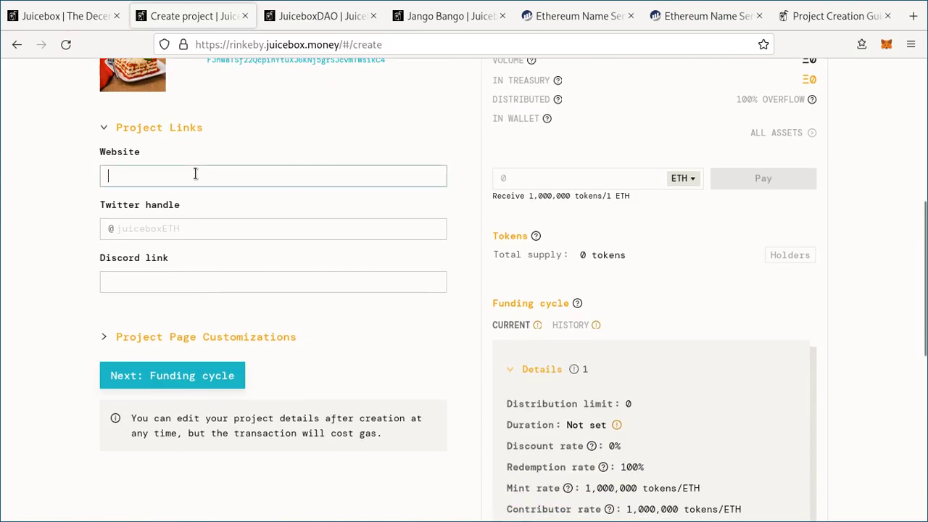
type("https://www.lasagna.com")
left_click(182, 222)
scroll(492, 255, "up", 3)
type("lasagna")
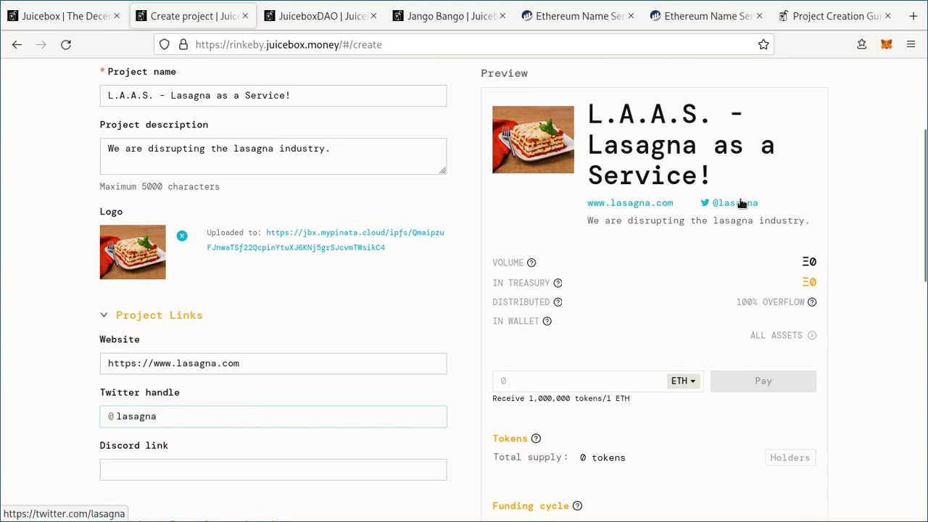
- Type a Discord link, then delete it so the Discord field stays empty
scroll(170, 345, "down", 2)
left_click(195, 375)
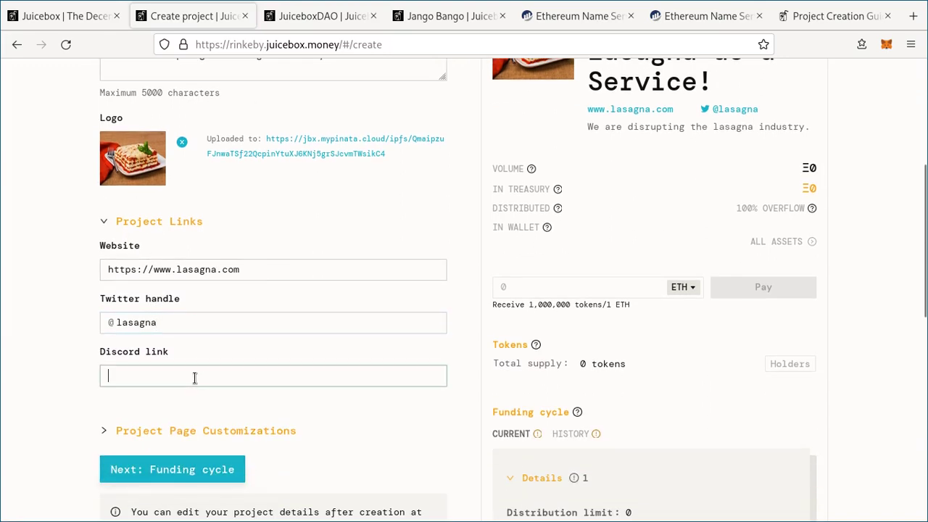
type("https://disco")
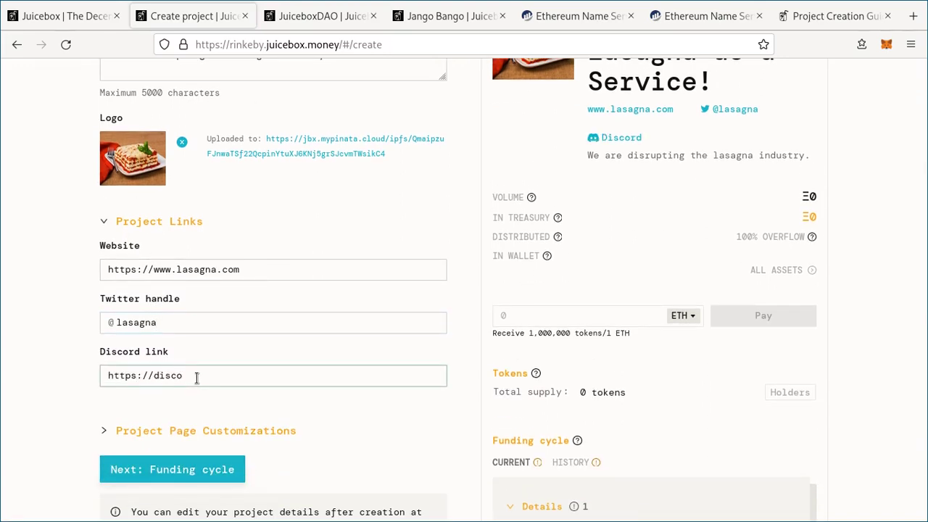
type("rd.gg/lasagna")
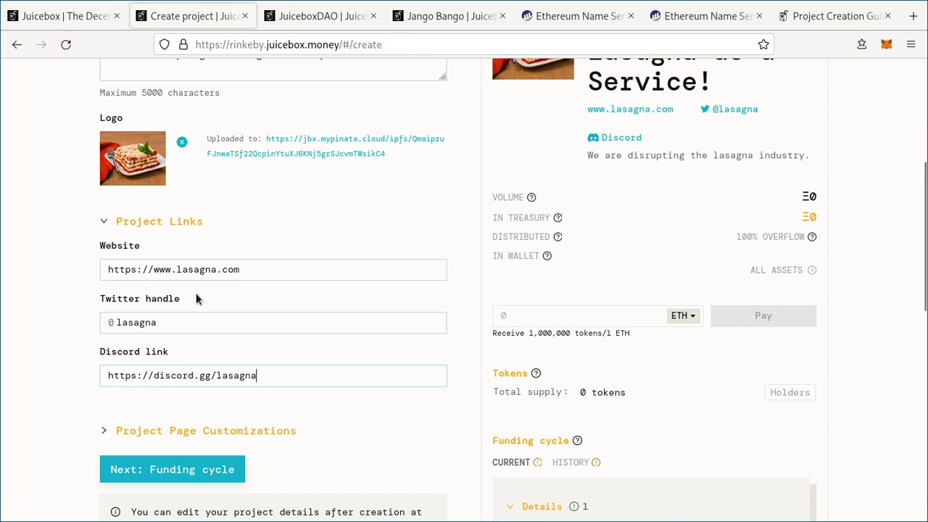
left_click_drag(262, 375, 73, 369)
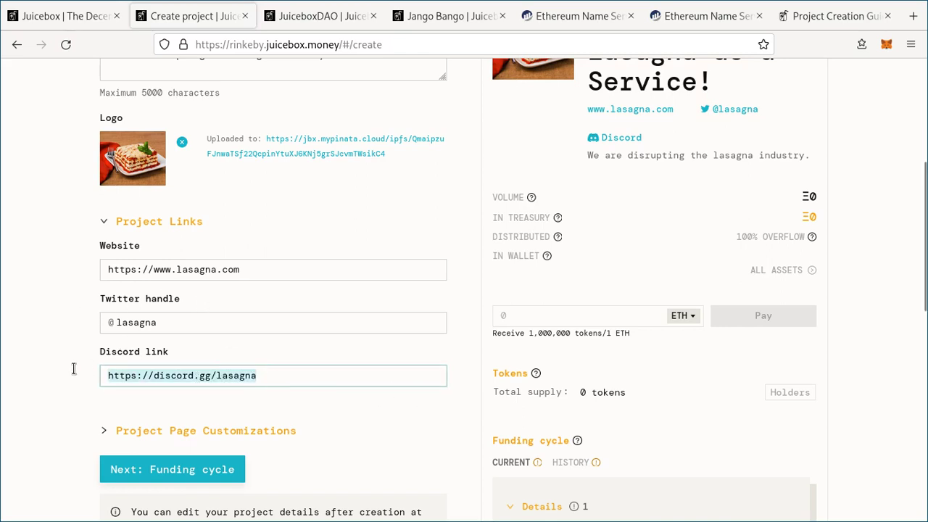
key("BackSpace")
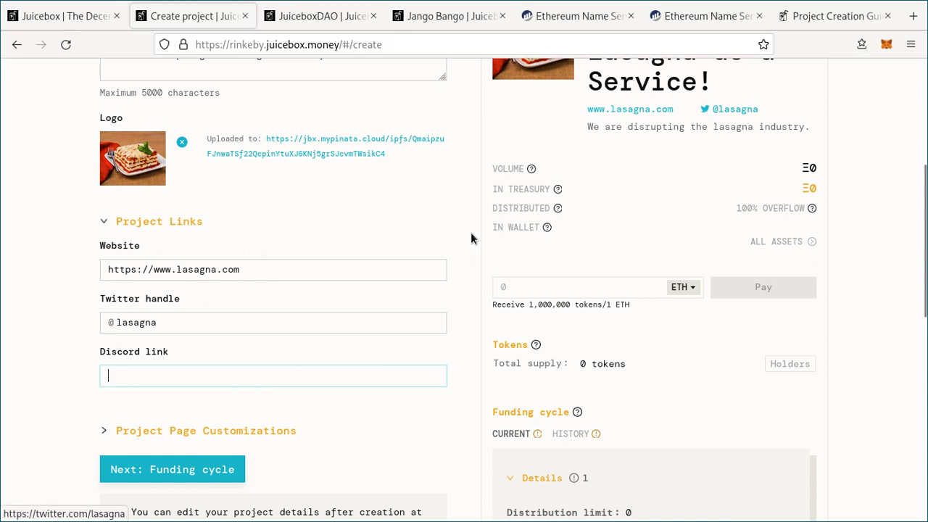
scroll(471, 238, "down", 2)
- Expand Project Page Customizations and set the pay button text to 'Donate'
left_click(283, 336)
scroll(282, 341, "down", 1)
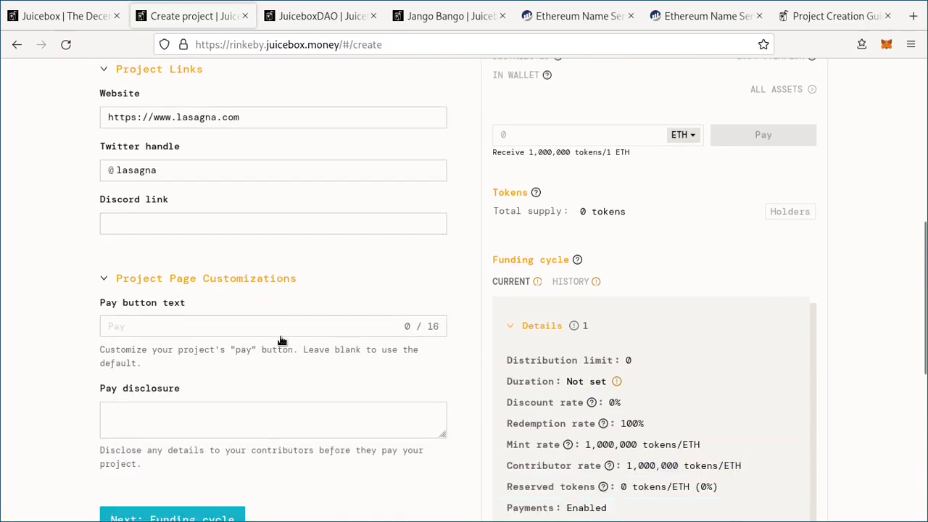
scroll(281, 341, "down", 1)
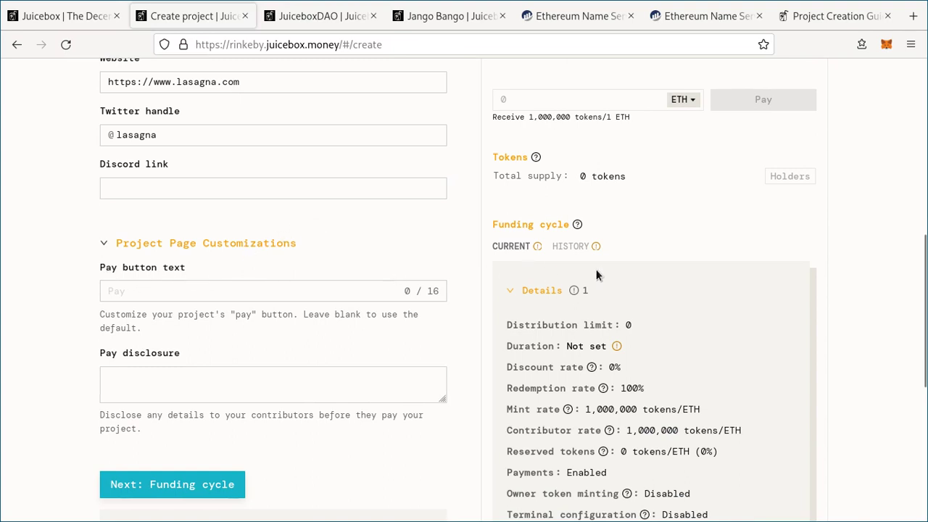
scroll(596, 274, "up", 3)
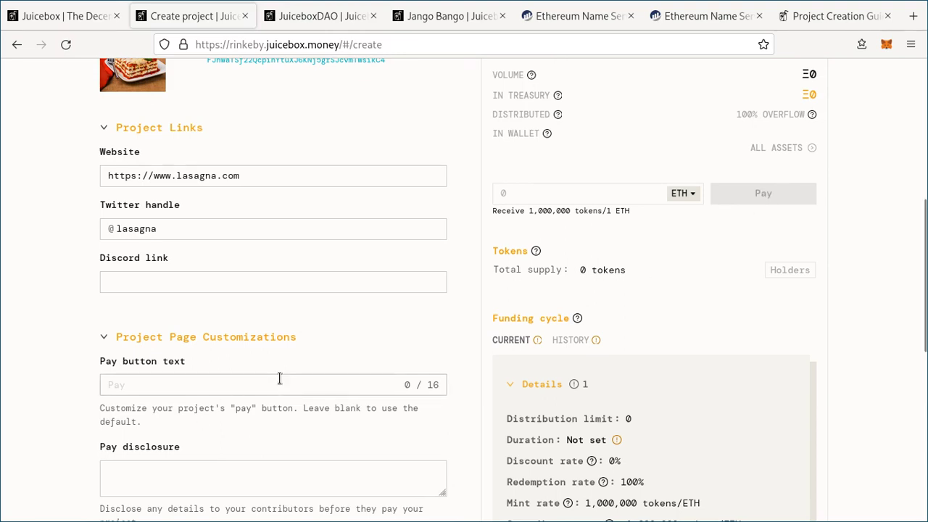
scroll(269, 379, "down", 2)
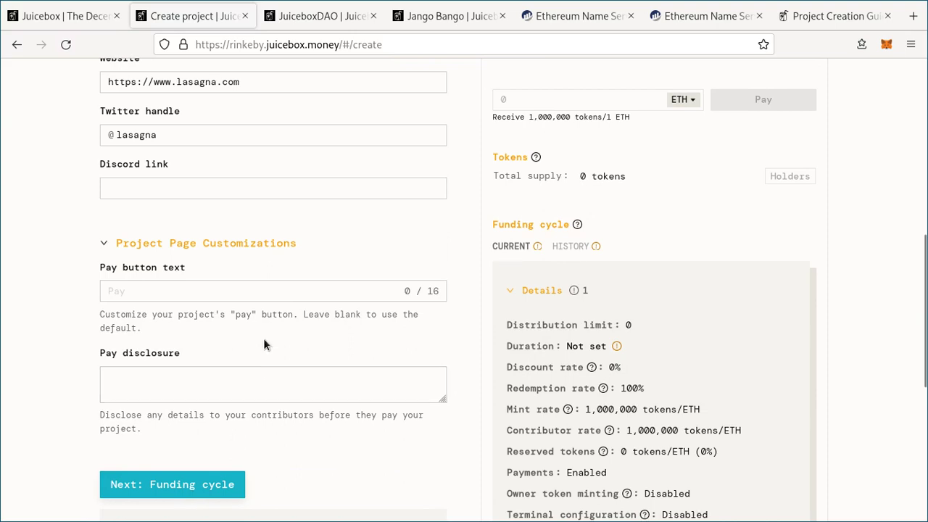
left_click(310, 291)
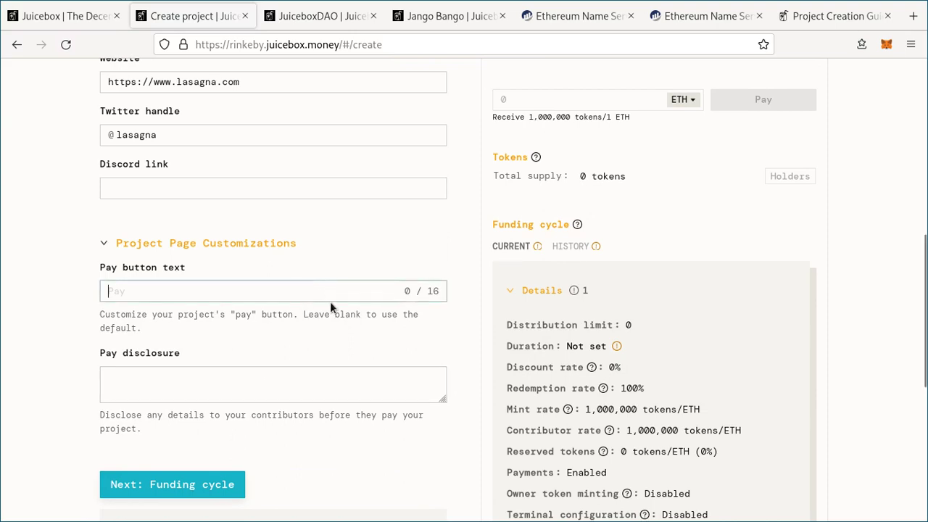
type("Donate")
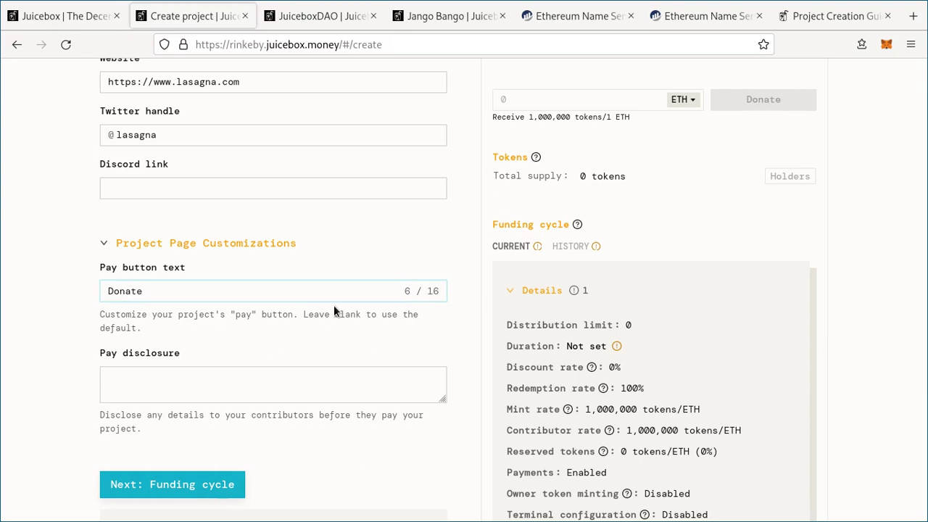
scroll(353, 303, "up", 1)
scroll(353, 305, "down", 1)
left_click(313, 369)
scroll(49, 357, "down", 3)
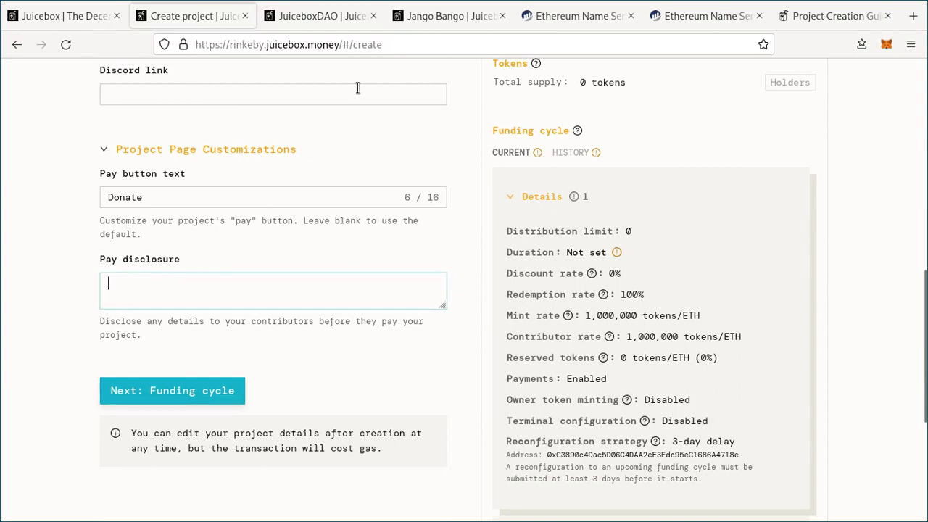
- Check Jango Bango's pay flow to see its payment notice as an example
left_click(417, 17)
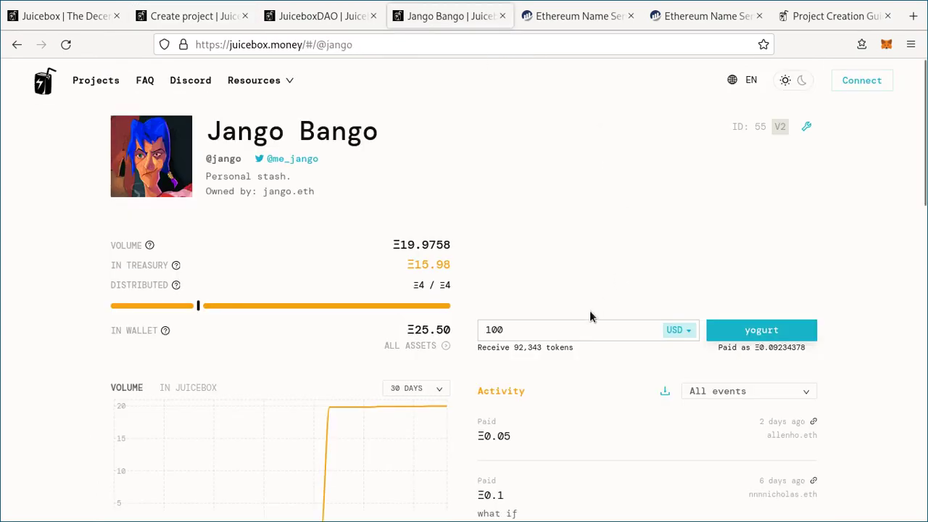
left_click(733, 332)
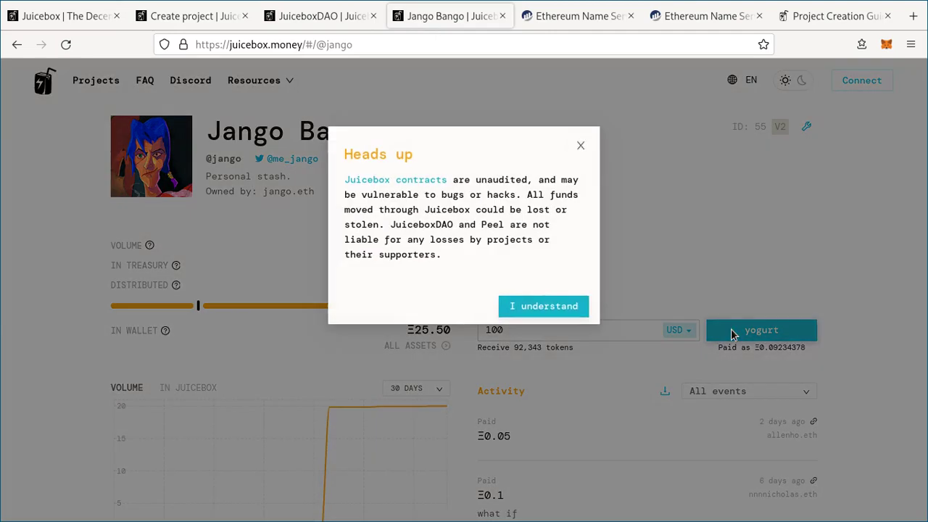
left_click(521, 308)
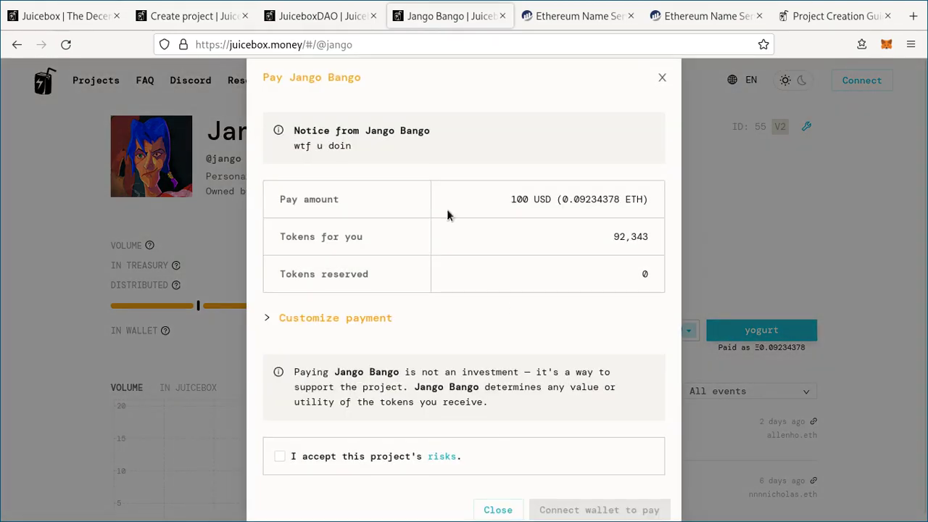
left_click_drag(371, 145, 285, 143)
left_click(287, 139)
- Enter the pay disclosure 'Warning: our lasagna is EXTREMELY tasty' without the trailing comma
left_click(195, 16)
type("Warning: our lasagna is EXTREMELY tasty,")
key("BackSpace")
- End the pay disclosure with a full stop and advance to the Funding cycle step
type(".")
scroll(356, 426, "up", 4)
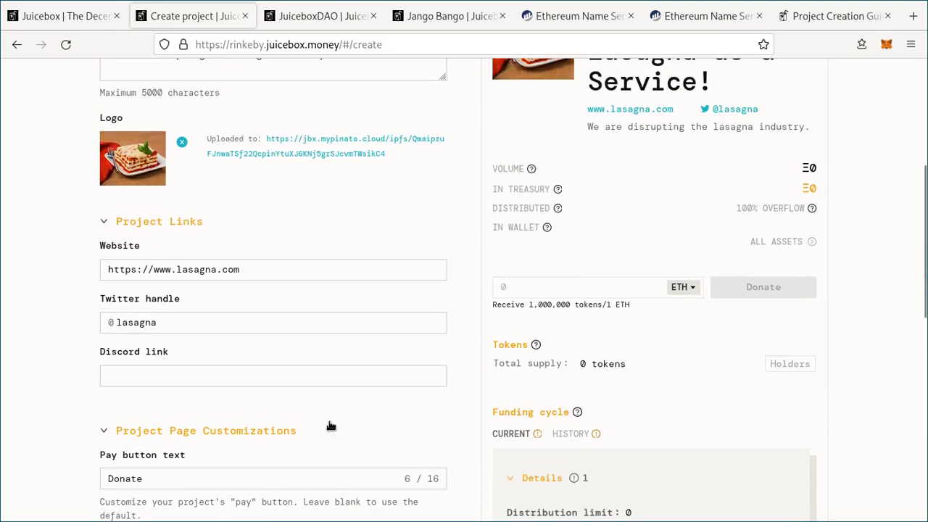
scroll(290, 431, "down", 2)
scroll(232, 427, "down", 3)
left_click(218, 400)
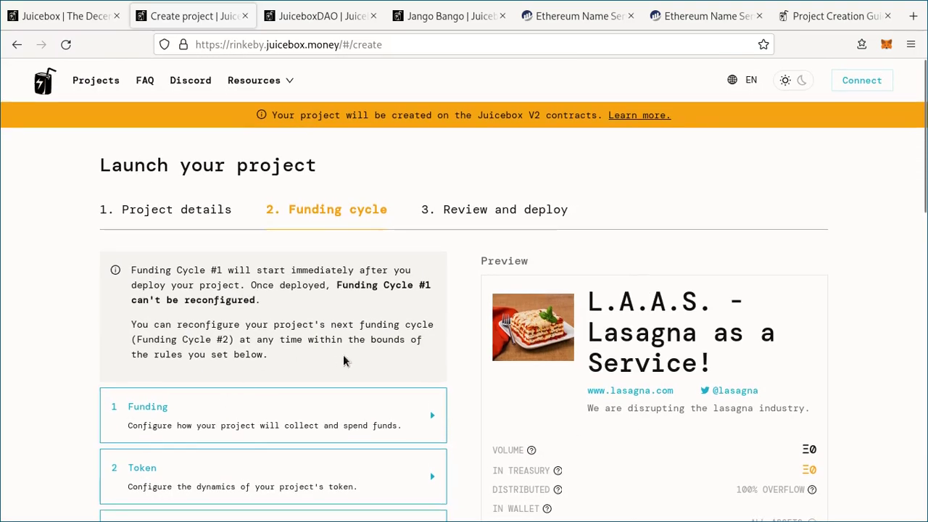
scroll(471, 270, "down", 2)
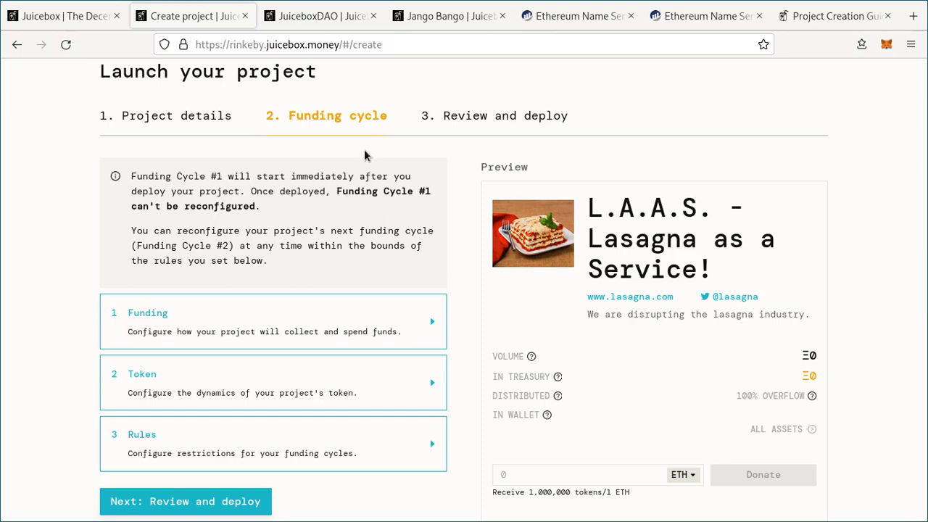
- On the JuiceboxDAO project page, check its 35,845 tokens per ETH issuance rate
left_click(279, 20)
scroll(247, 322, "down", 5)
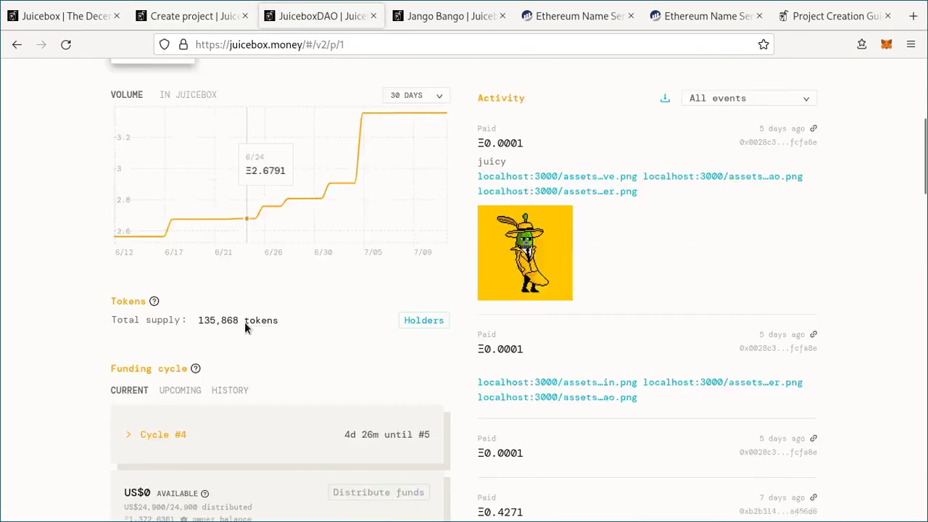
scroll(244, 322, "down", 3)
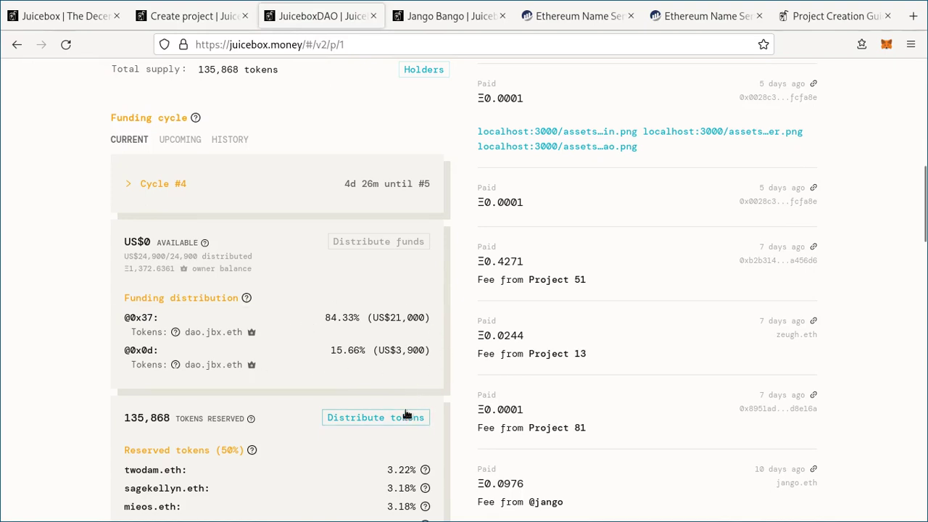
scroll(478, 376, "up", 3)
scroll(478, 375, "up", 10)
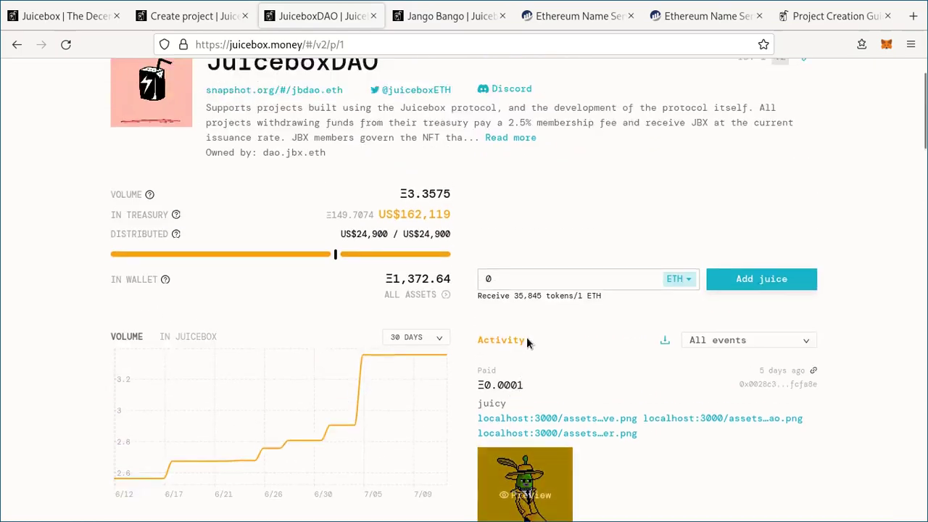
left_click_drag(514, 366, 543, 365)
scroll(536, 386, "down", 4)
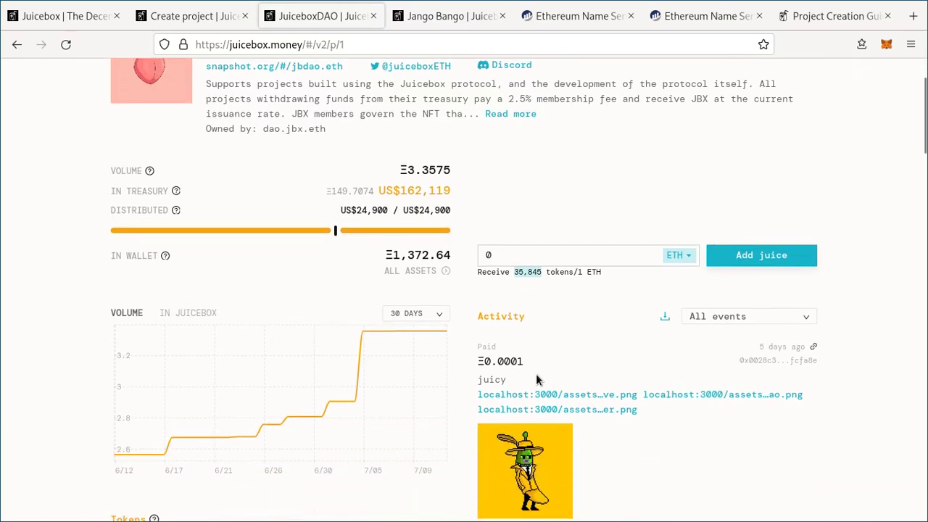
scroll(481, 321, "down", 3)
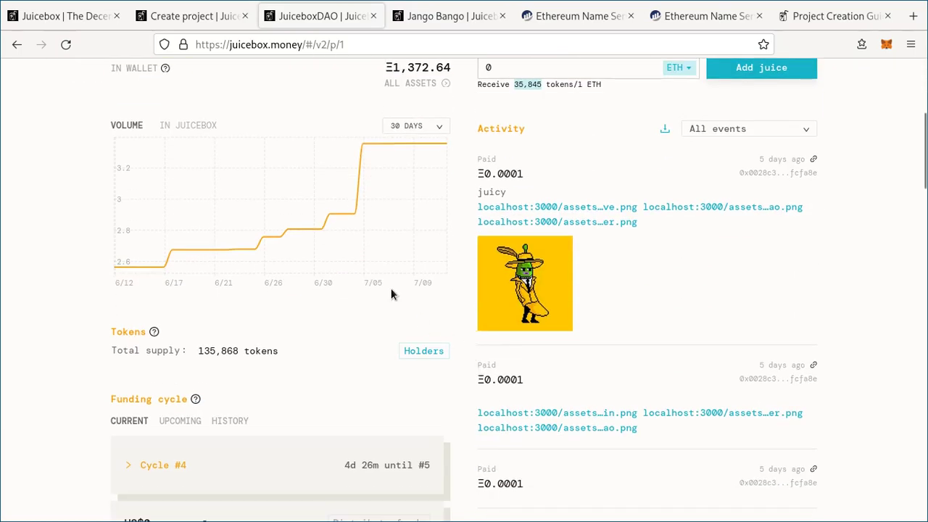
scroll(388, 298, "down", 2)
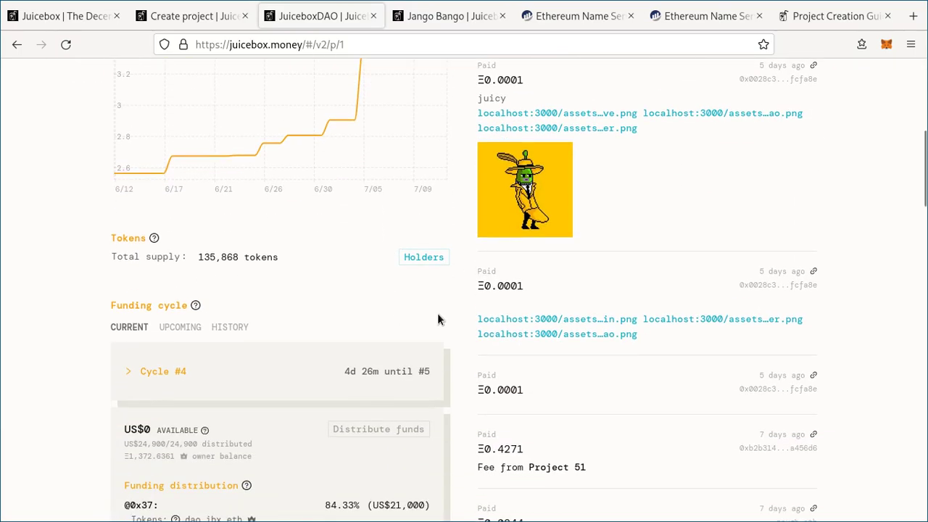
scroll(413, 340, "down", 2)
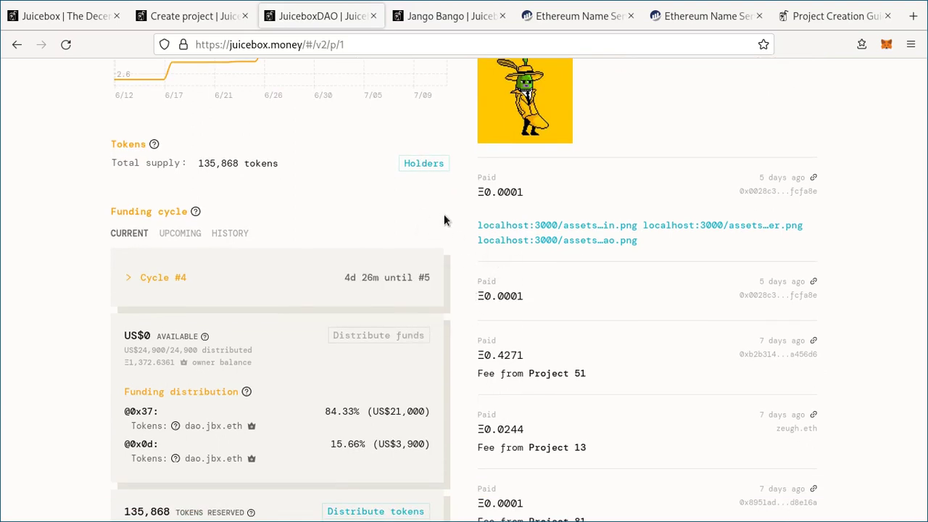
scroll(443, 218, "up", 6)
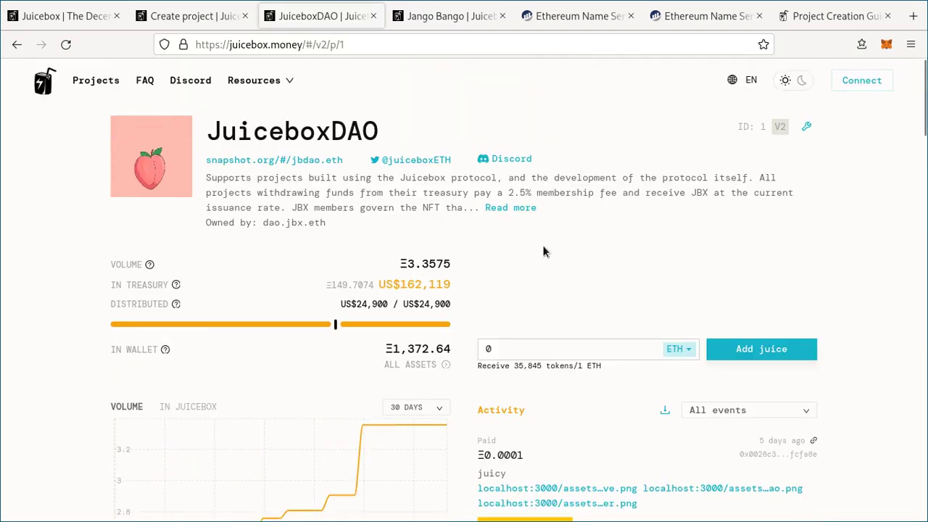
scroll(419, 290, "down", 7)
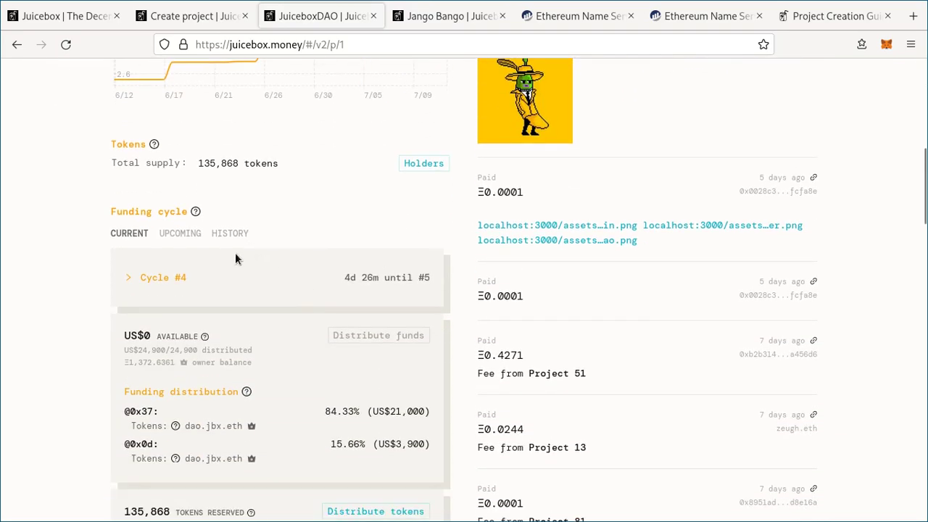
scroll(297, 261, "down", 3)
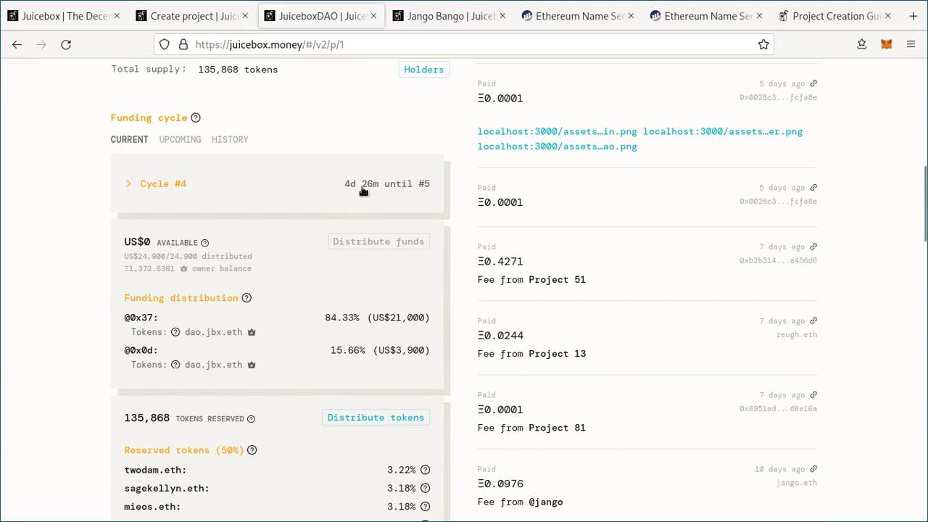
- Expand Cycle #4 to show its US$24,900 limit, 14-day duration and 3-day delay
left_click(363, 190)
left_click_drag(240, 239, 184, 241)
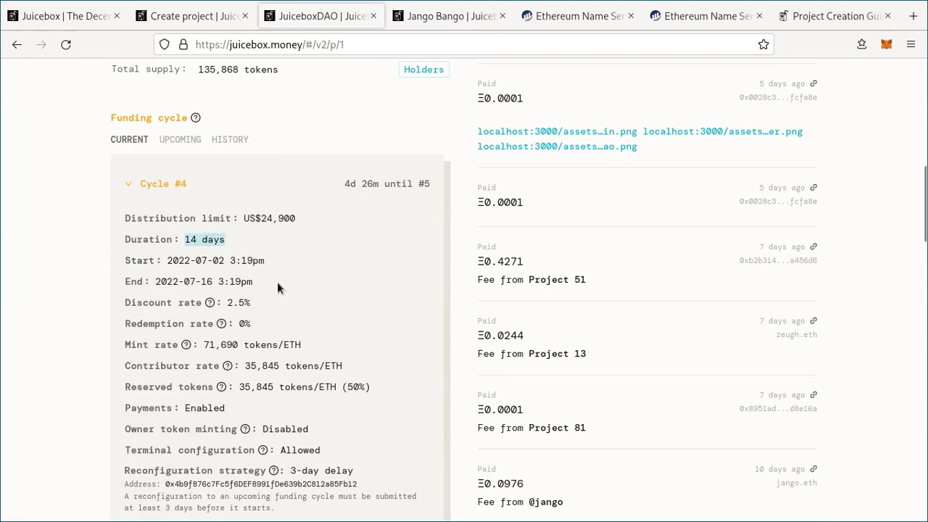
left_click(464, 211)
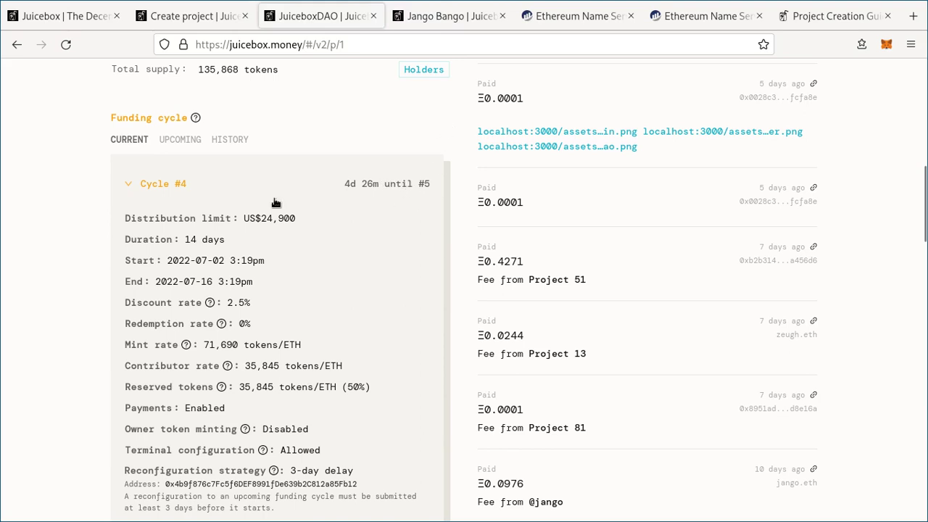
scroll(362, 192, "up", 2)
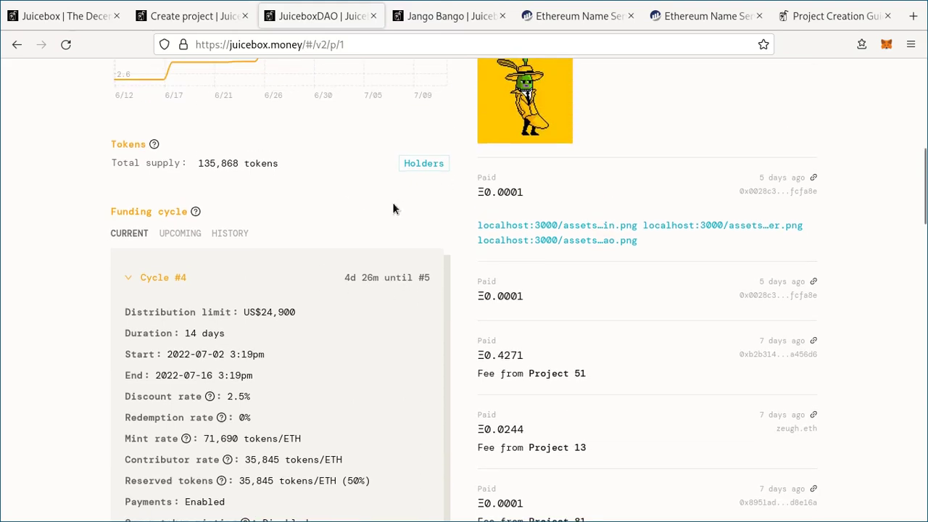
scroll(467, 303, "down", 3)
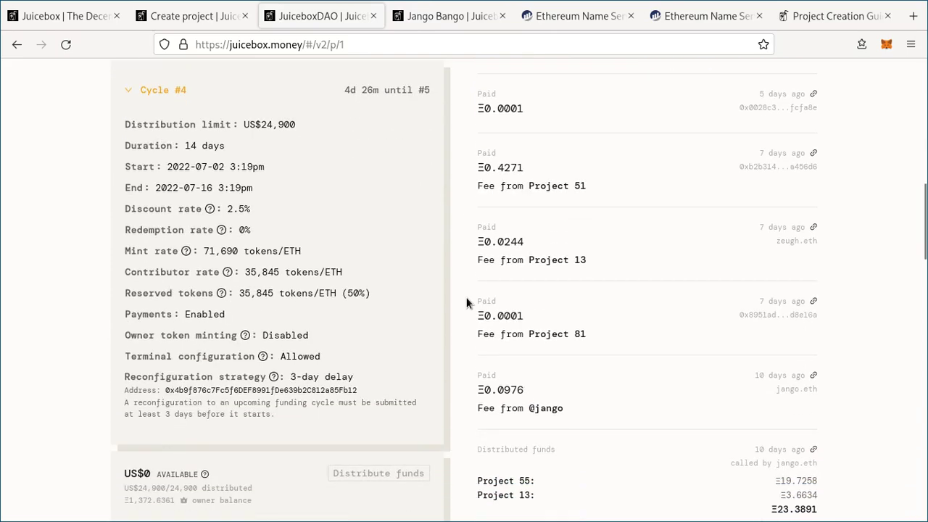
scroll(466, 301, "up", 2)
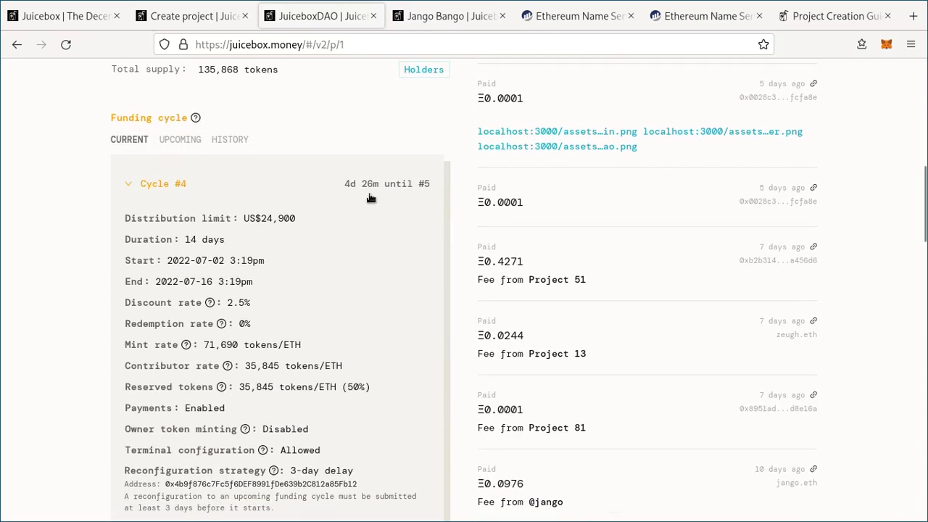
- In the new project's Funding settings, enable Automate funding cycles with duration kept at 14 Days
left_click(164, 22)
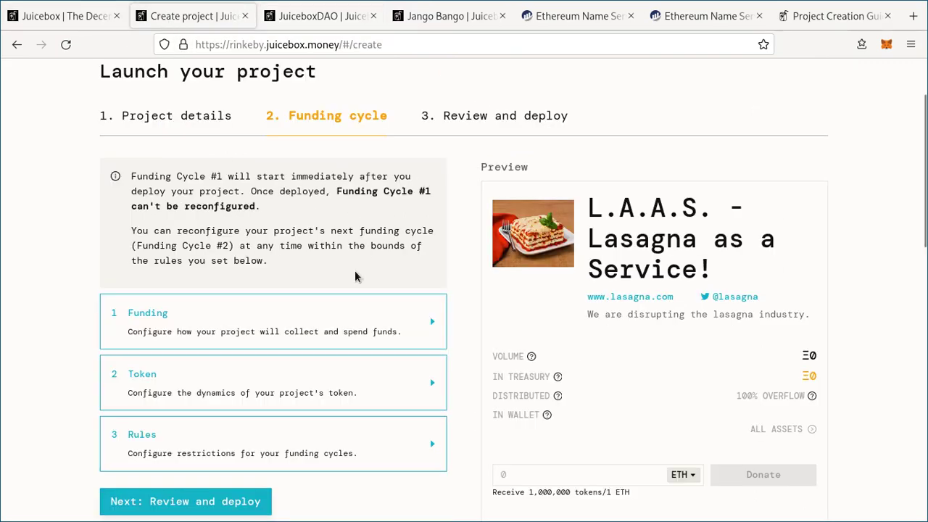
left_click(319, 318)
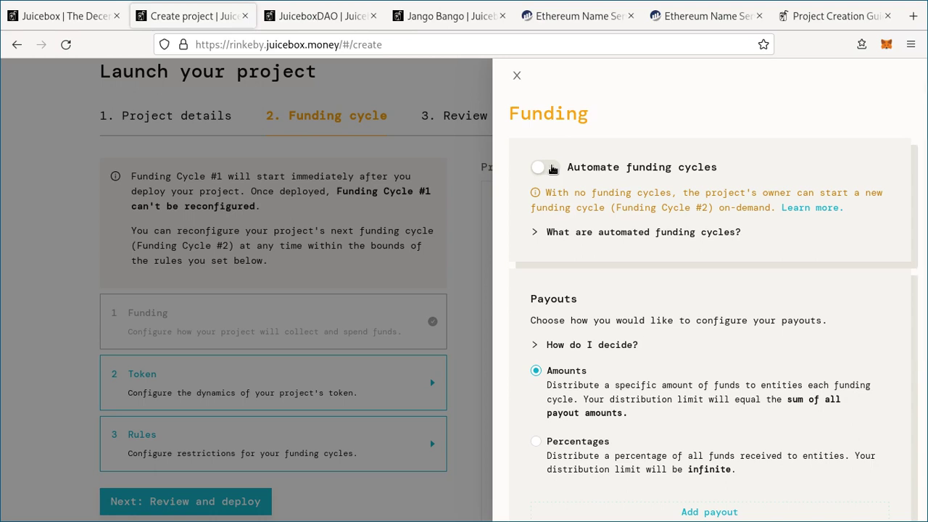
left_click(551, 167)
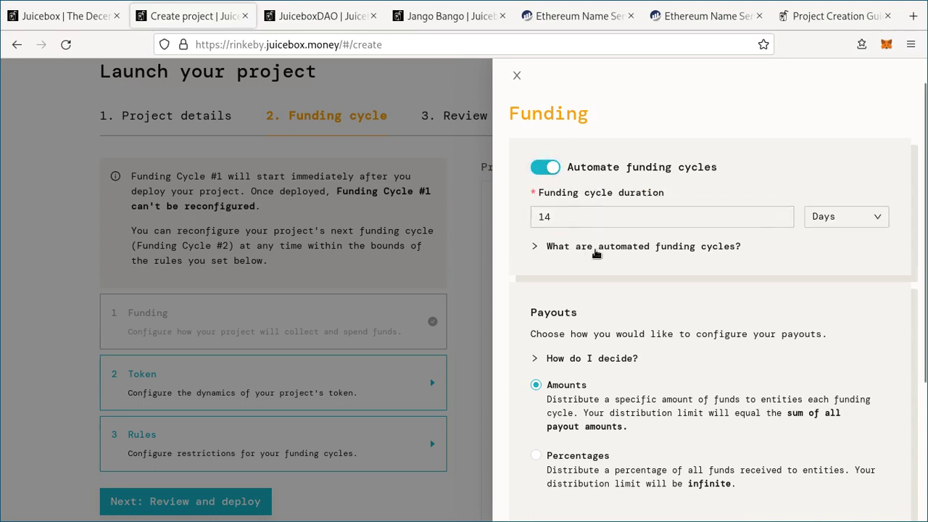
scroll(595, 250, "down", 2)
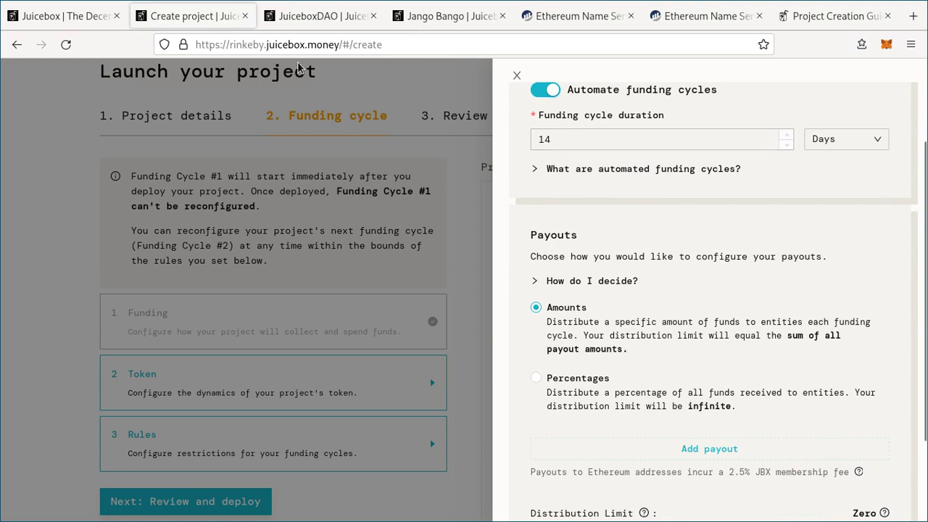
scroll(663, 254, "up", 2)
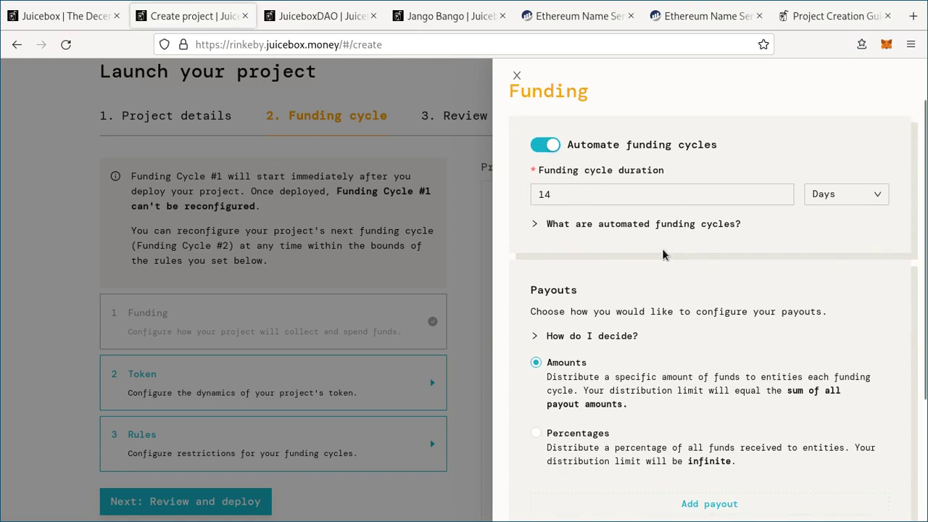
scroll(663, 253, "up", 1)
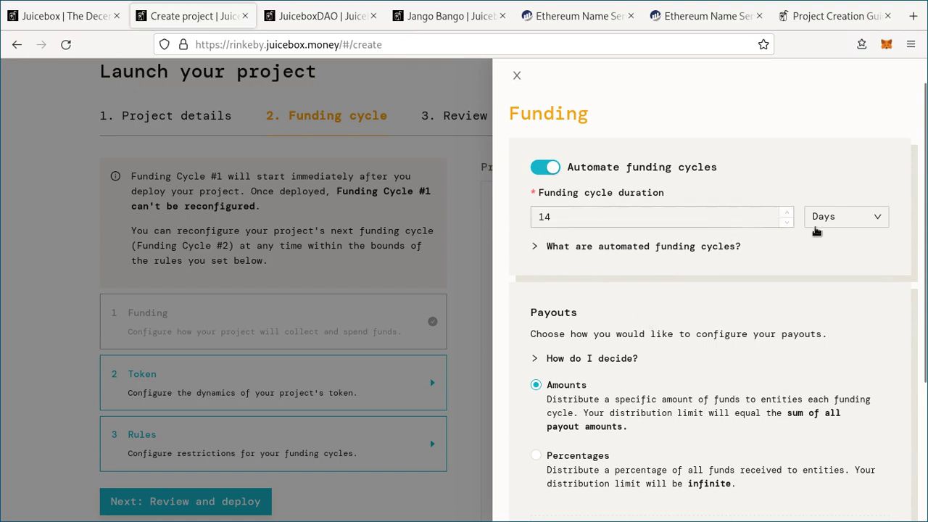
left_click(845, 226)
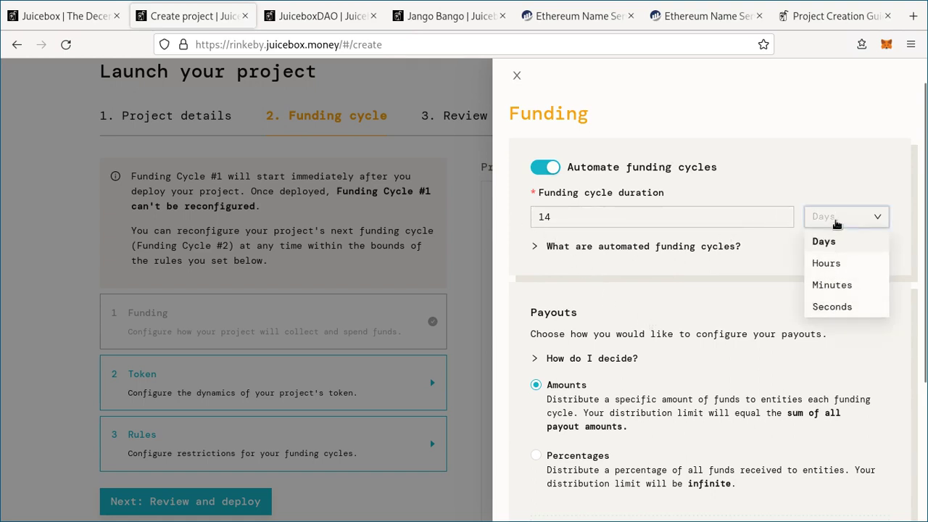
left_click(835, 233)
scroll(723, 285, "down", 2)
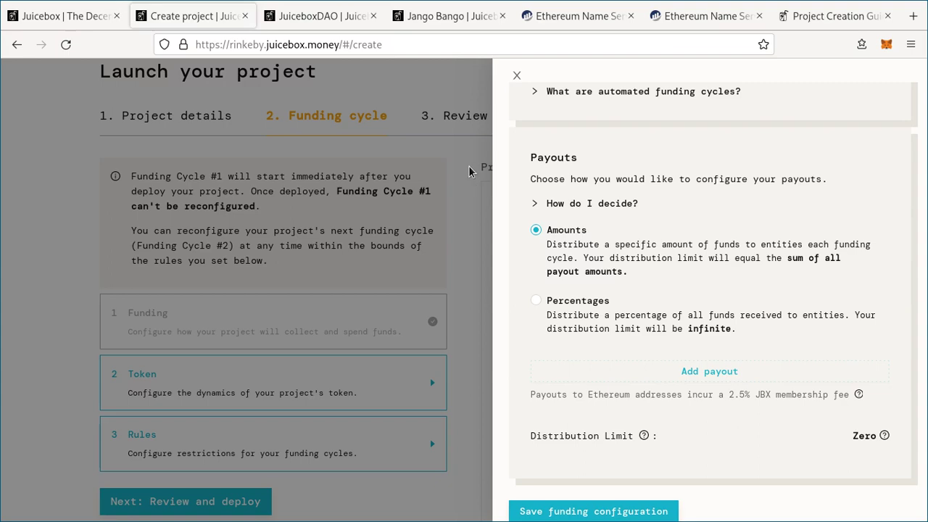
- Back on the JuiceboxDAO page, check the 35,845 tokens per ETH Receive tokens rate
left_click(324, 19)
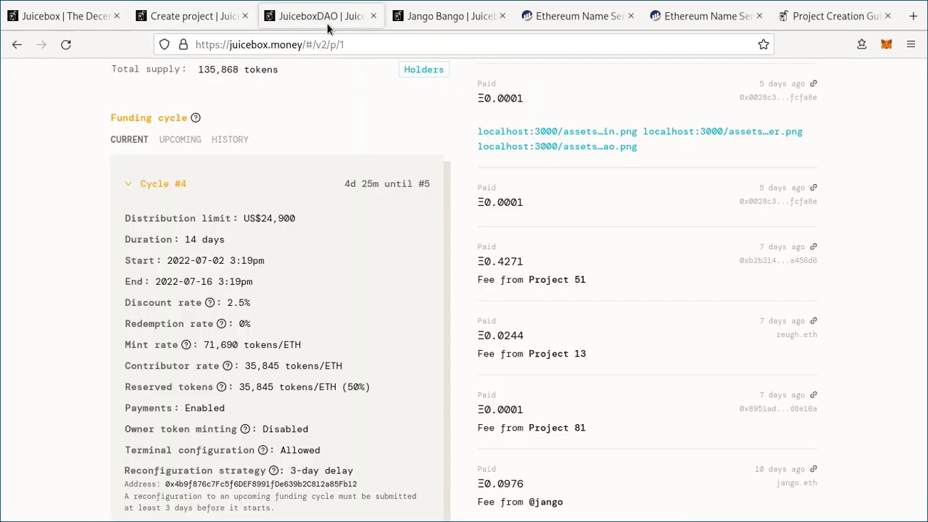
scroll(630, 276, "up", 10)
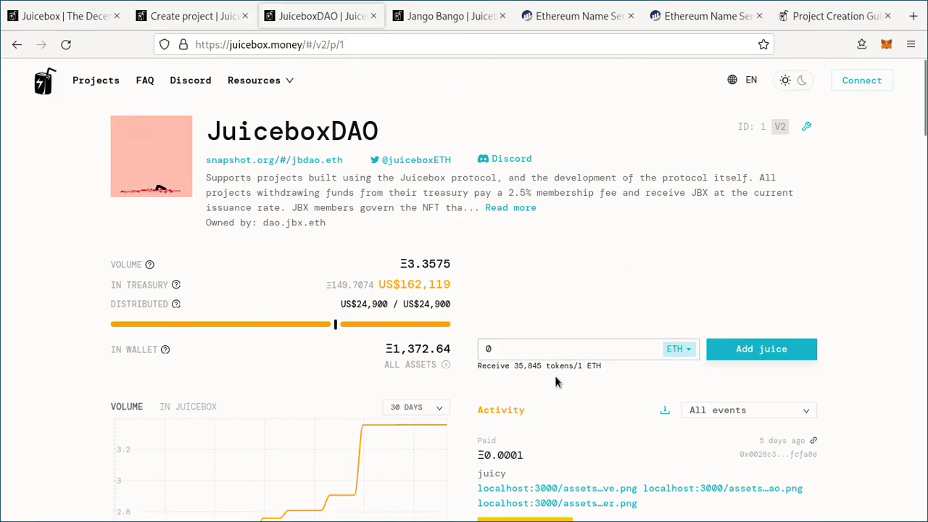
left_click(506, 348)
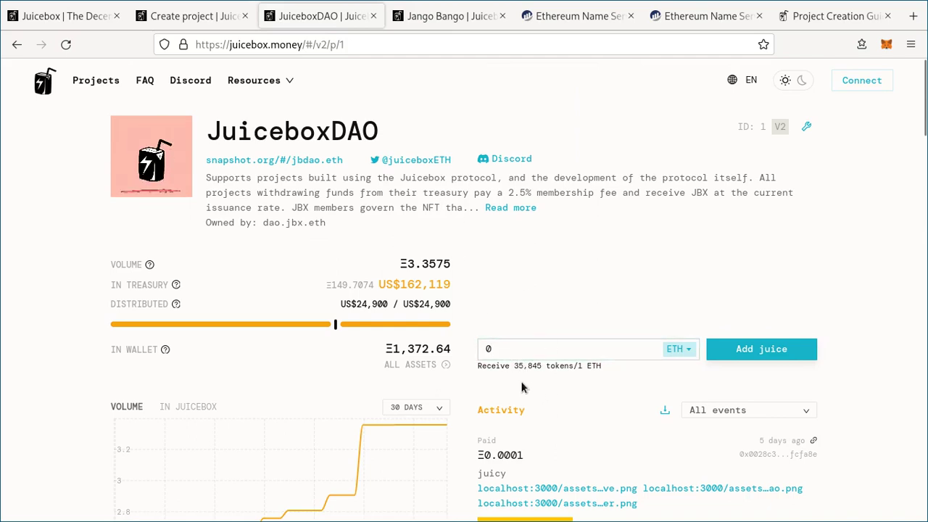
double_click(523, 366)
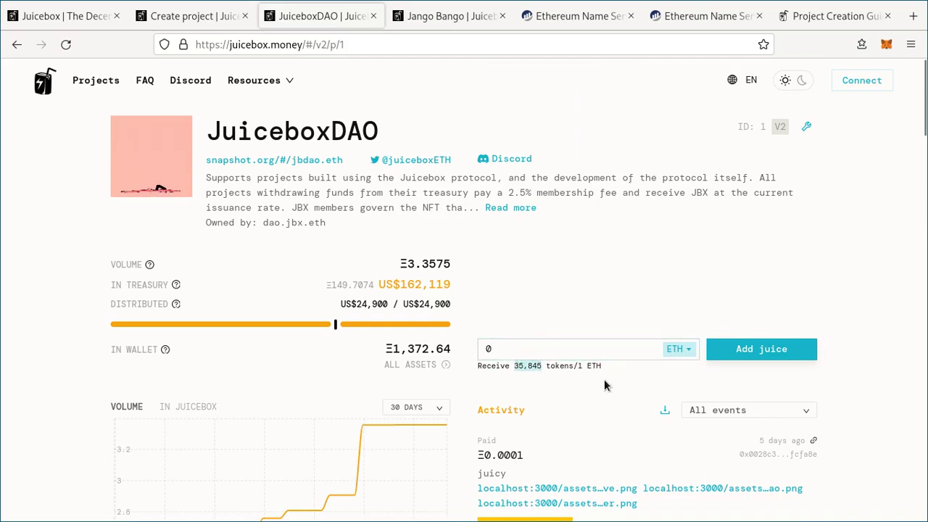
scroll(604, 379, "down", 1)
scroll(603, 379, "down", 1)
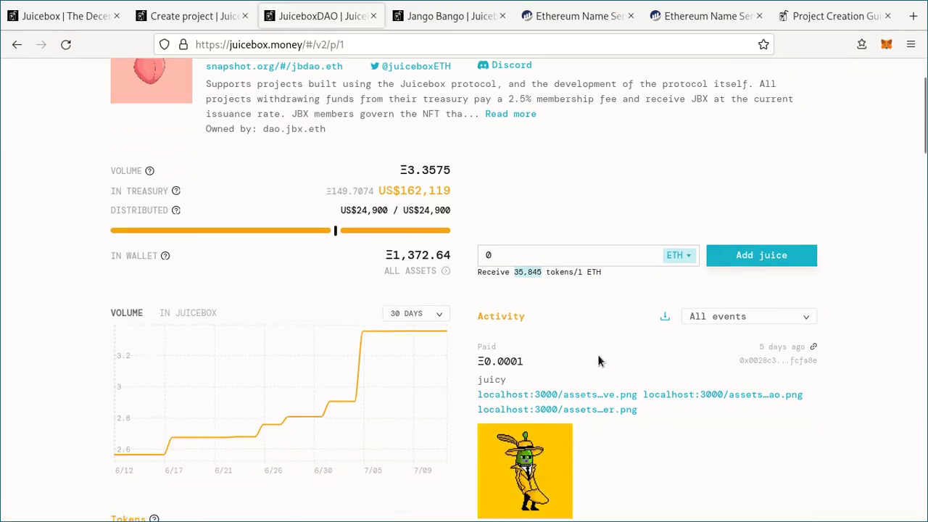
left_click(562, 288)
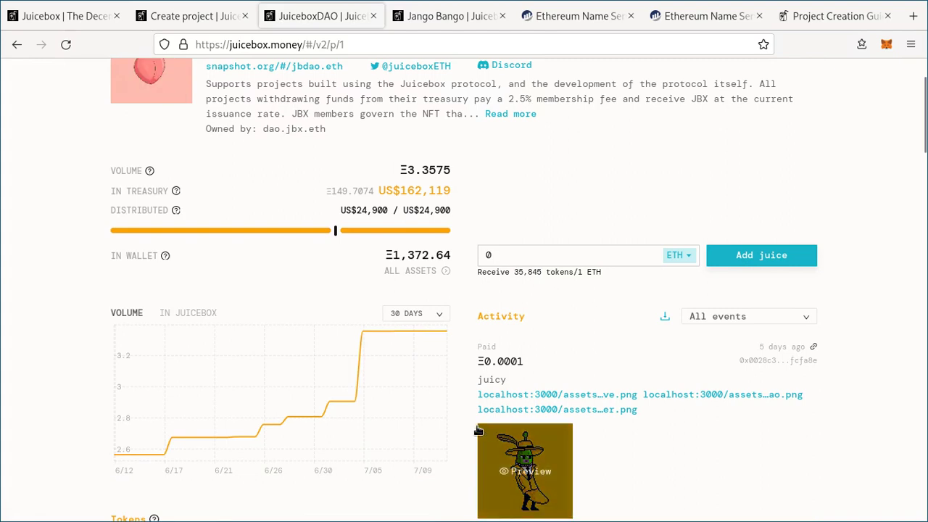
- Look over JuiceboxDAO's funding cycle section for reference
scroll(438, 433, "down", 4)
scroll(429, 424, "up", 3)
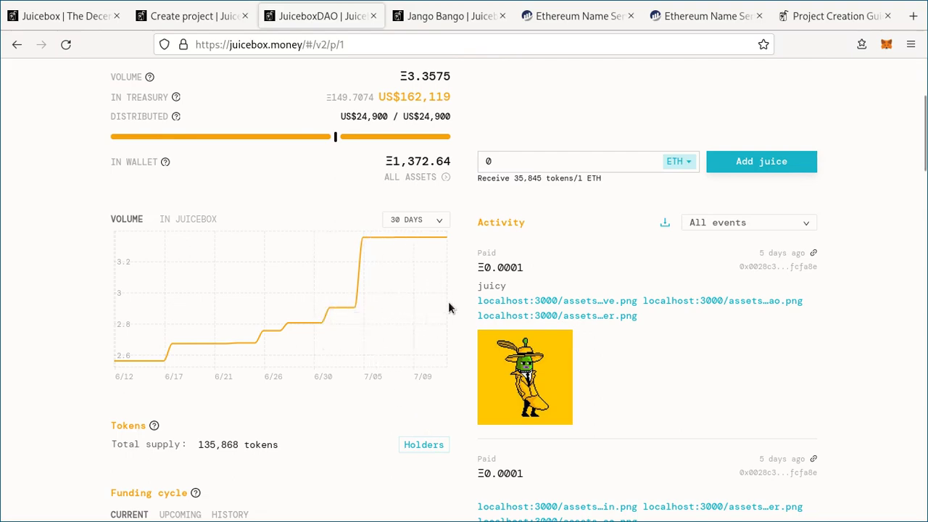
scroll(448, 305, "down", 5)
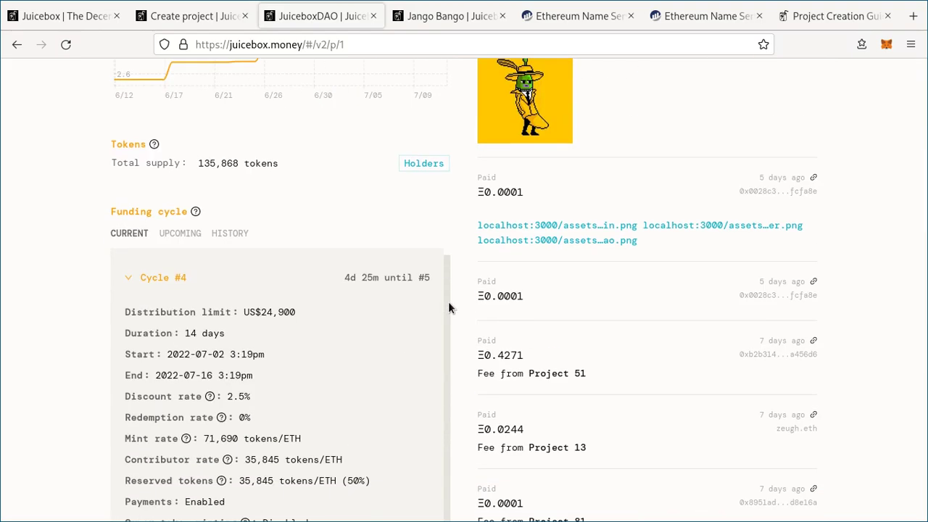
scroll(448, 308, "up", 8)
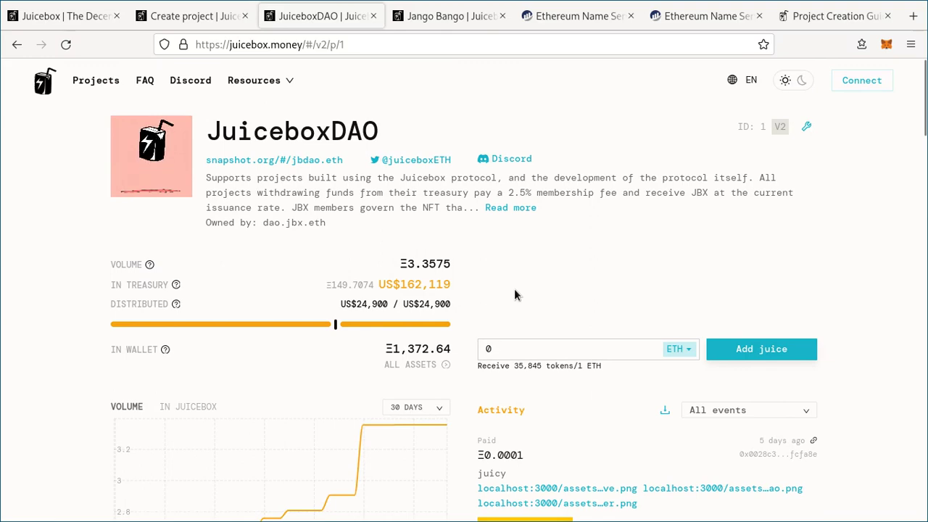
left_click(438, 16)
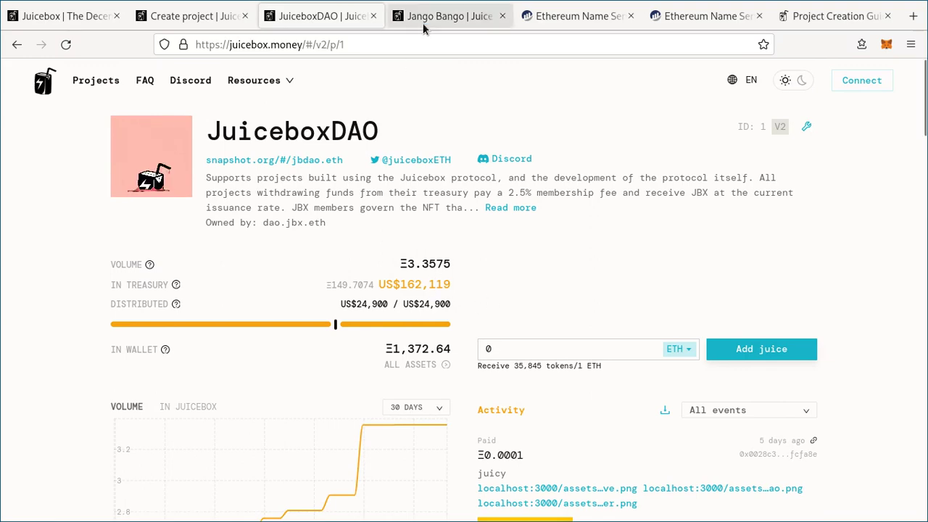
- Dismiss the Pay Jango Bango dialog and review its funding cycle, distribution and reserved-token panels
left_click(660, 78)
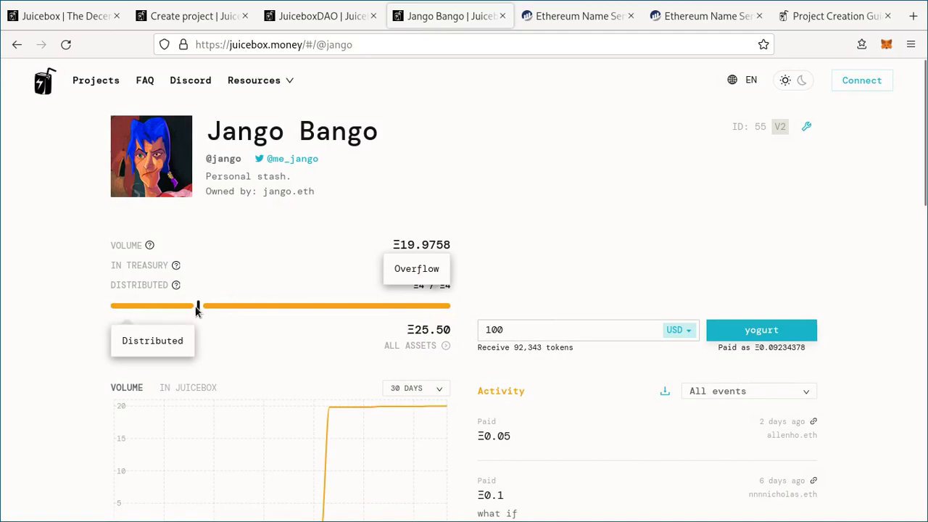
scroll(196, 308, "down", 15)
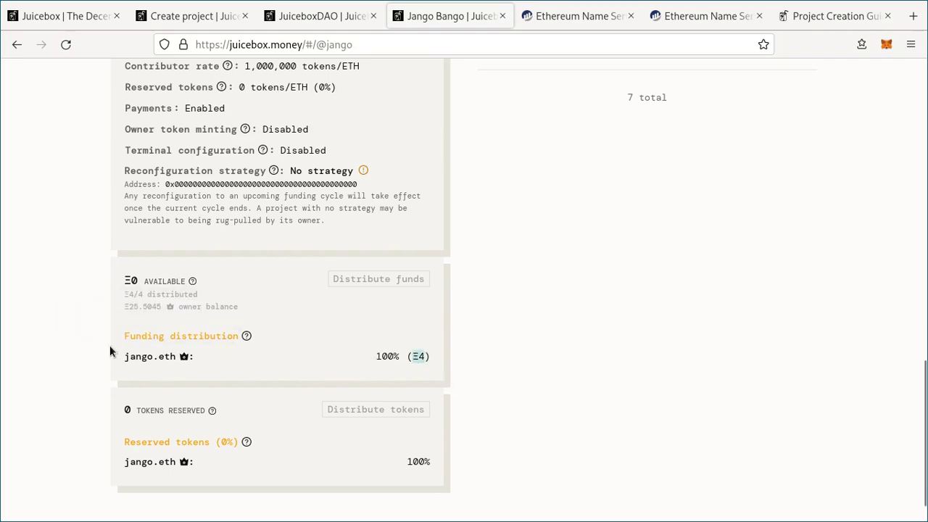
scroll(166, 358, "up", 3)
scroll(167, 360, "up", 15)
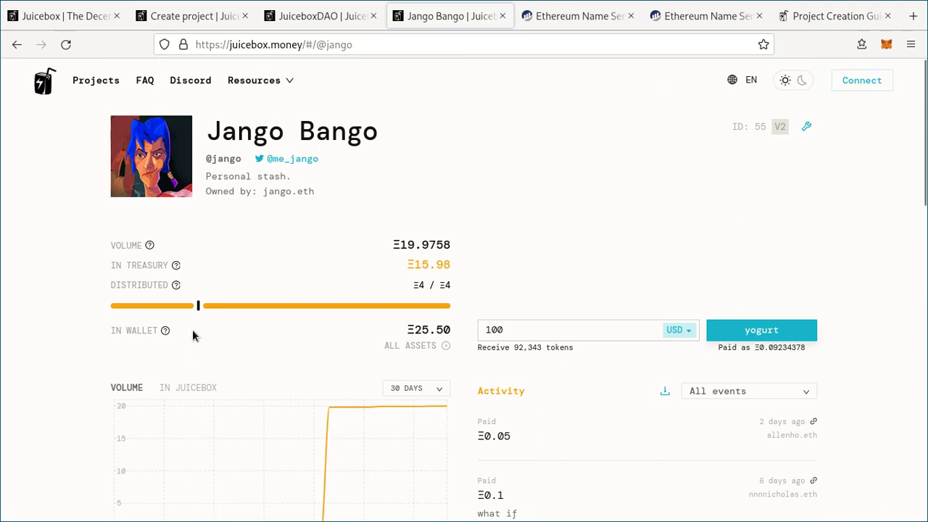
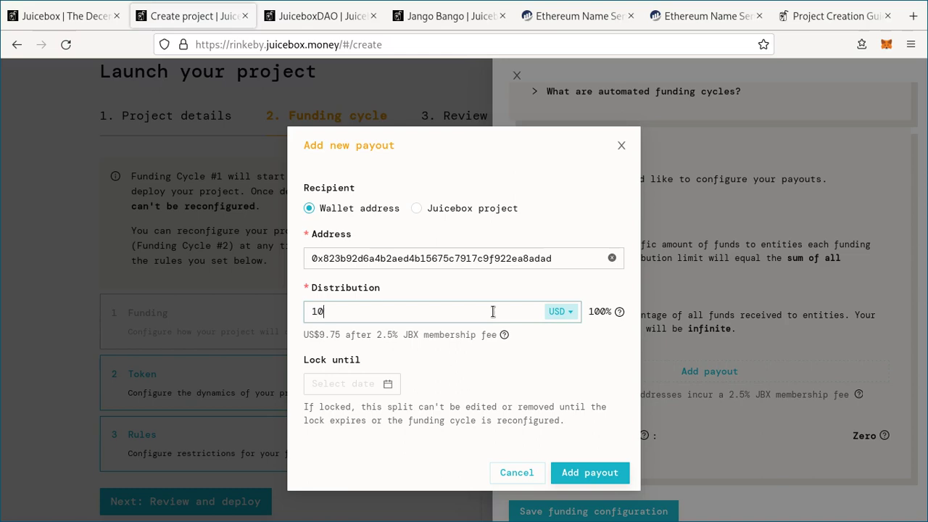
- Add the US$1000 wallet payout, then start a new payout to a Juicebox project after checking its ID
left_click(570, 474)
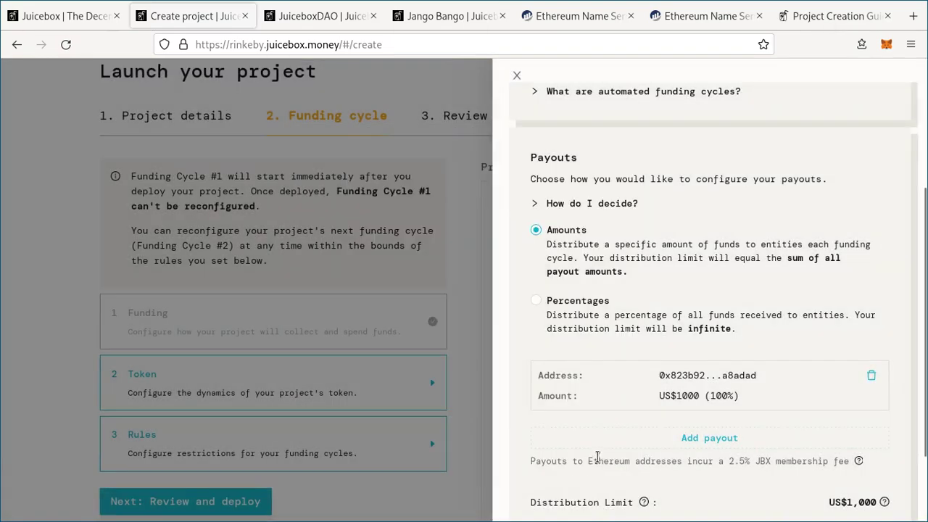
left_click(613, 438)
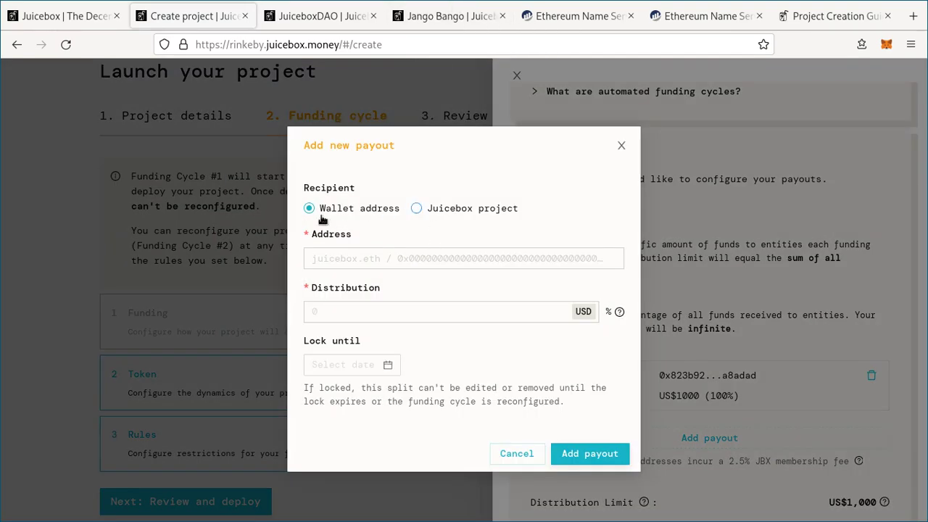
left_click(417, 209)
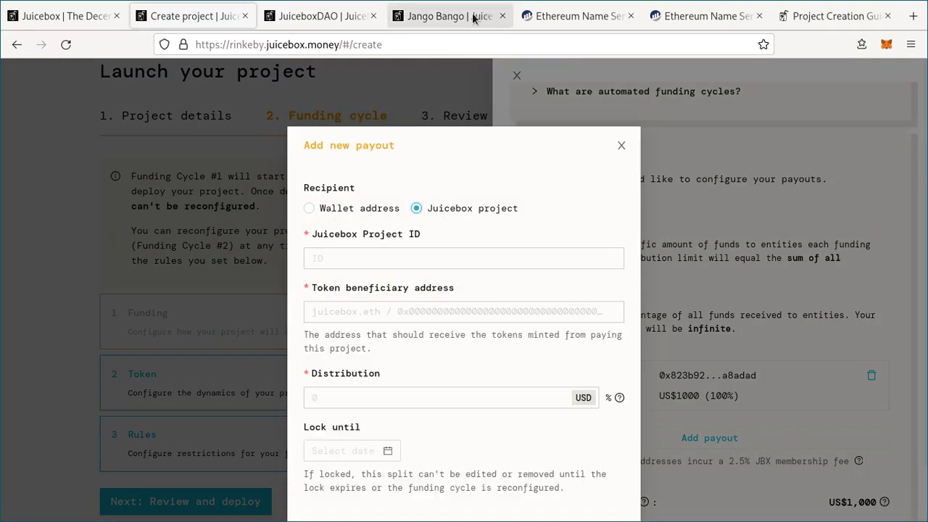
left_click(473, 17)
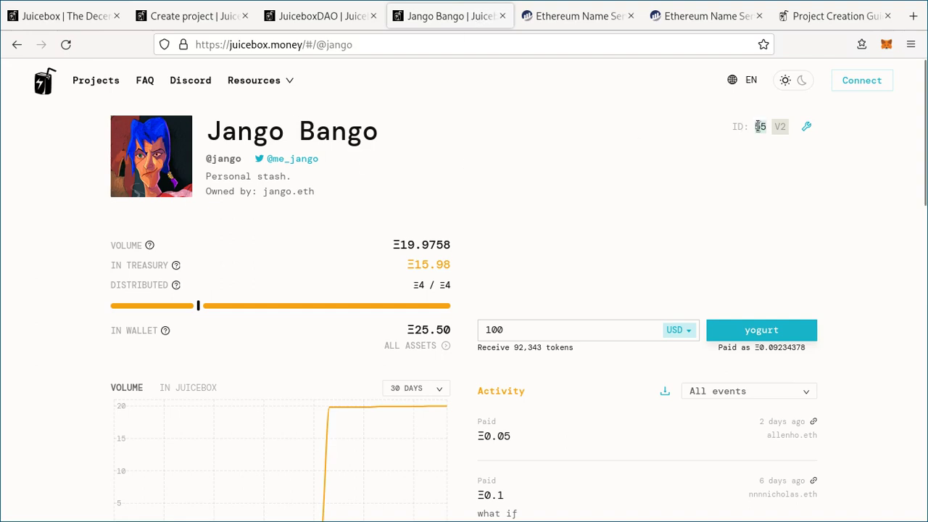
left_click(185, 16)
- Enter Project ID 55 and a 1,000 USD distribution for the new payout
left_click(456, 258)
type("55")
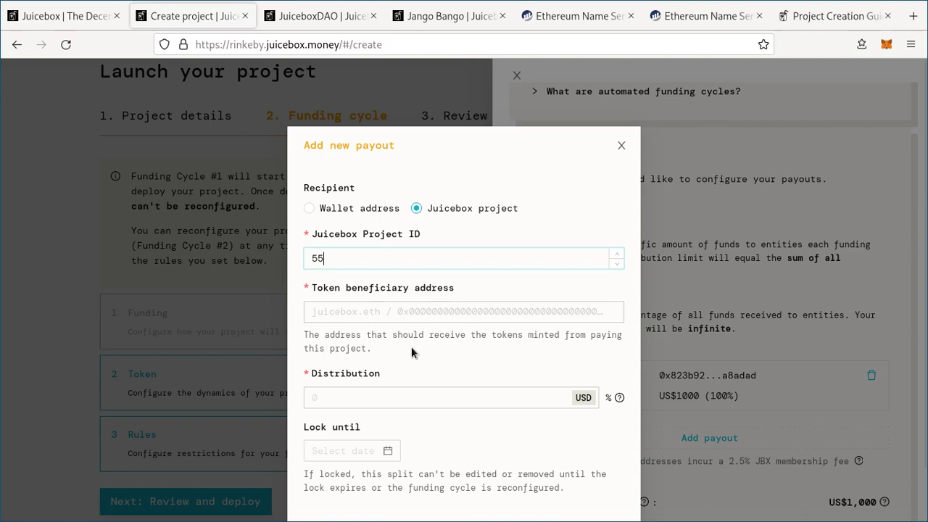
scroll(411, 352, "down", 2)
left_click(396, 342)
type("1,0")
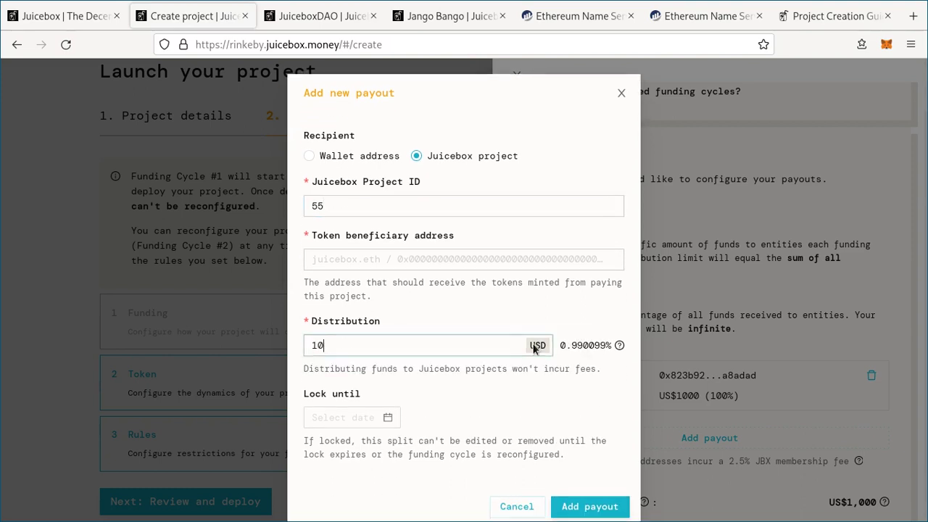
type("00")
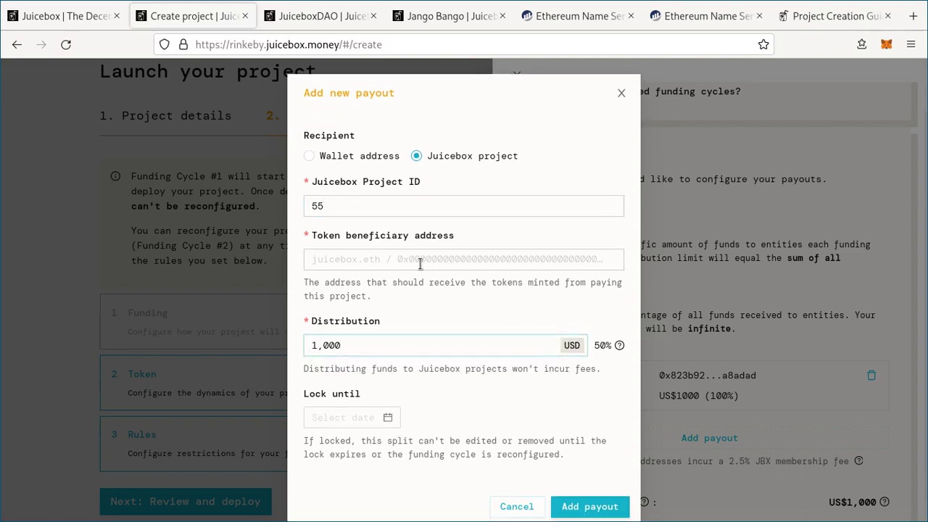
left_click(413, 258)
- Paste the beneficiary's resolved address from the Etherscan ENS lookup as the token beneficiary
left_click(598, 16)
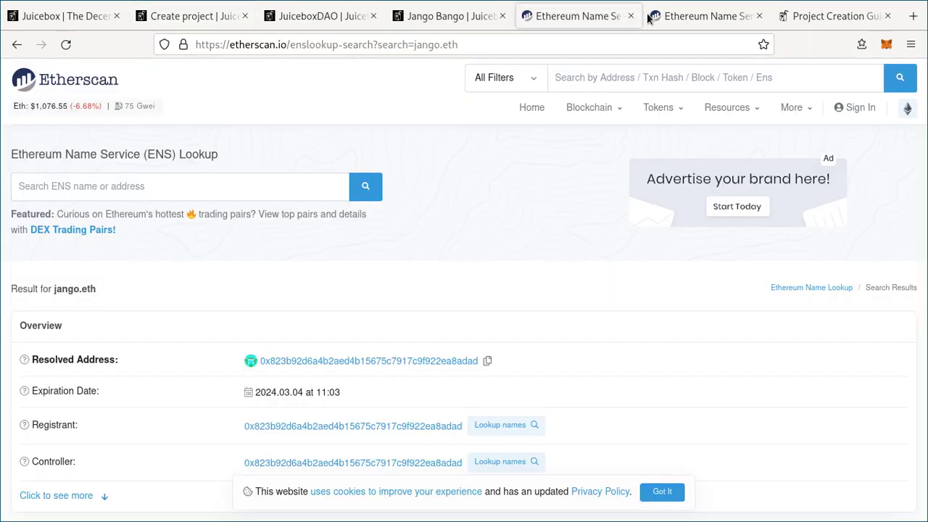
left_click(649, 15)
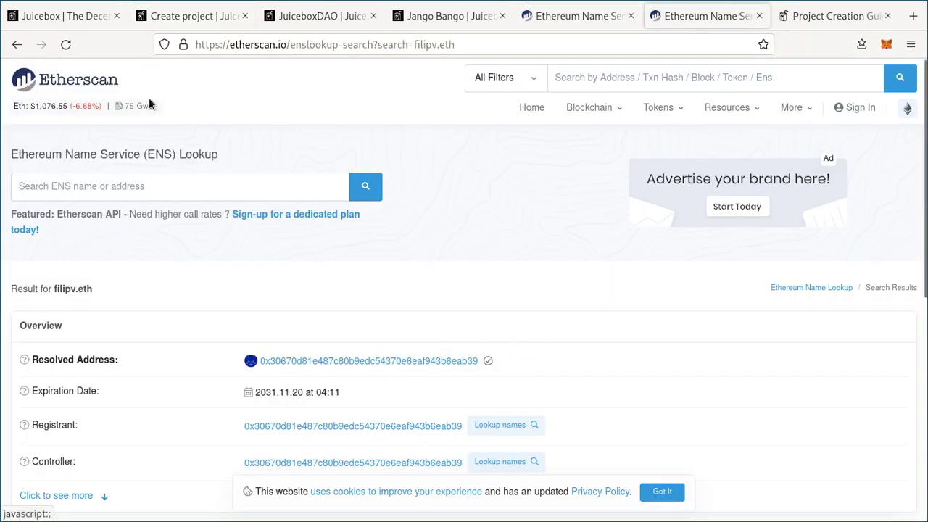
left_click(161, 25)
key("ctrl+v")
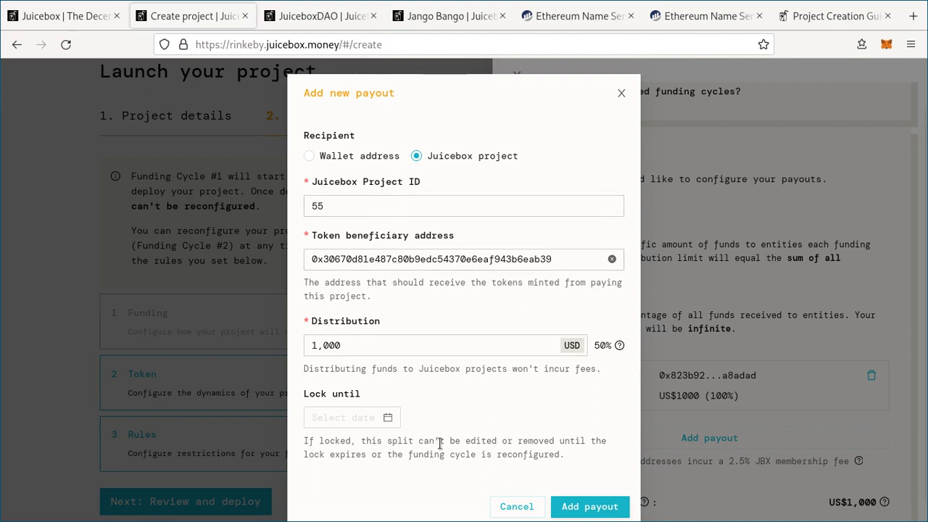
- Add the US$1000 project 55 payout and confirm the distribution limit is now US$2,000
scroll(439, 444, "down", 1)
left_click(590, 486)
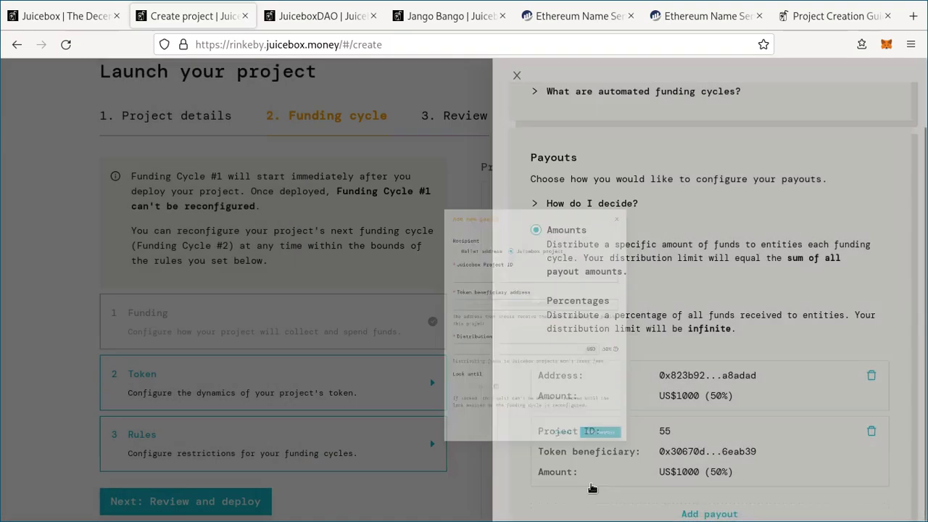
scroll(591, 488, "down", 4)
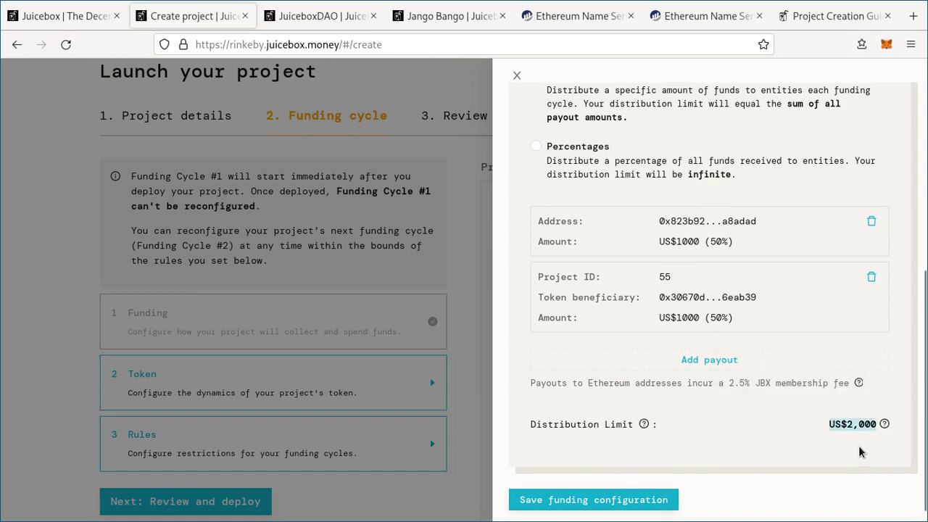
scroll(858, 445, "up", 4)
scroll(858, 450, "down", 4)
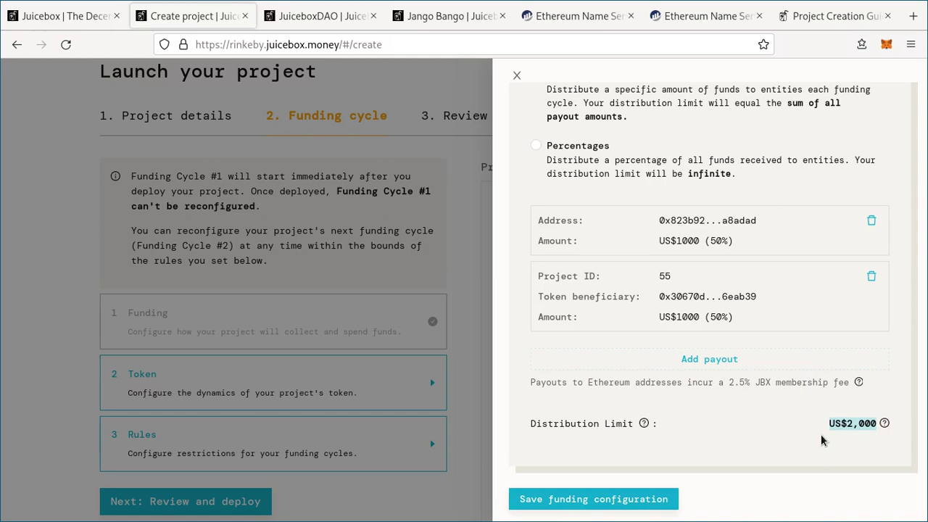
left_click(288, 14)
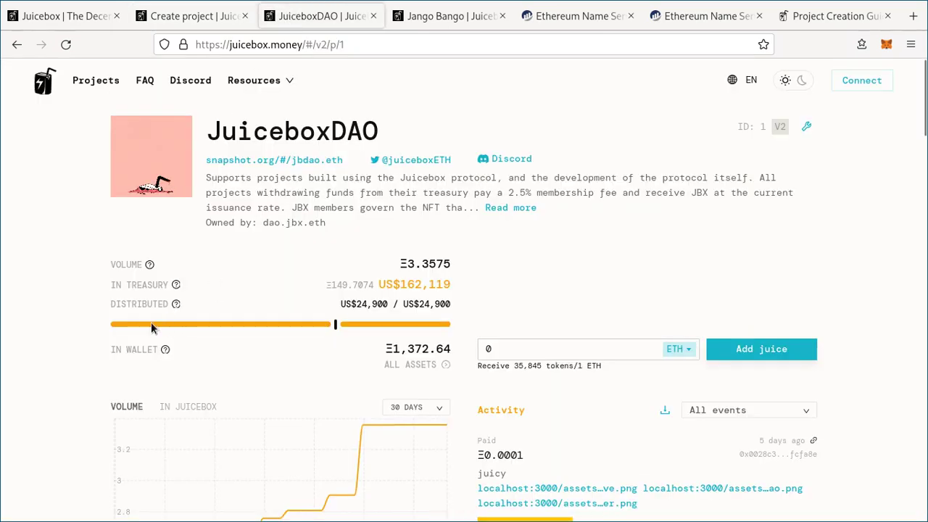
left_click(148, 10)
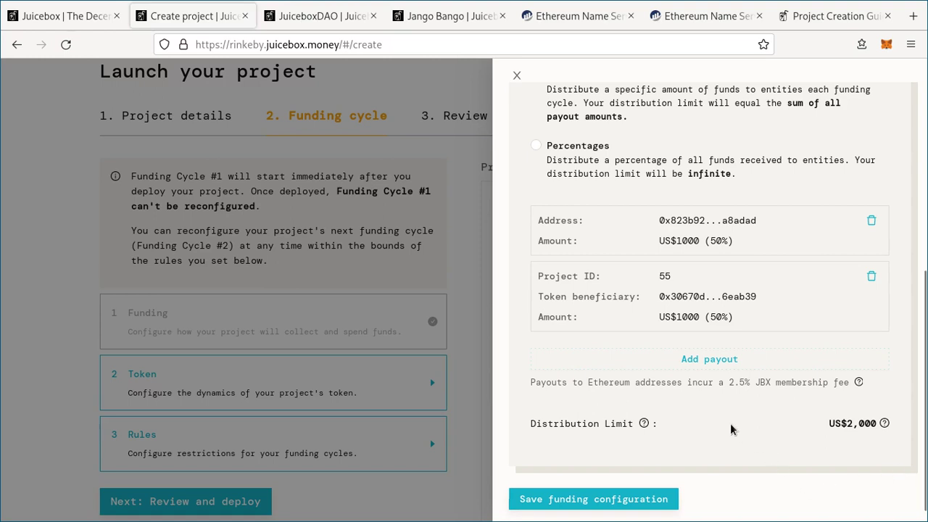
scroll(730, 430, "up", 2)
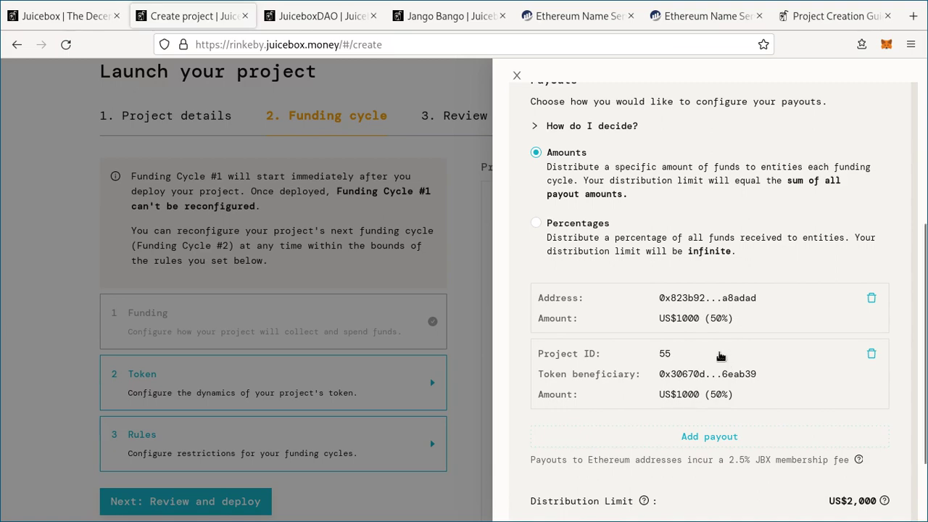
- Review the project 55 and wallet payout details without editing, then go to the JuiceboxDAO page
left_click(692, 366)
scroll(587, 366, "down", 2)
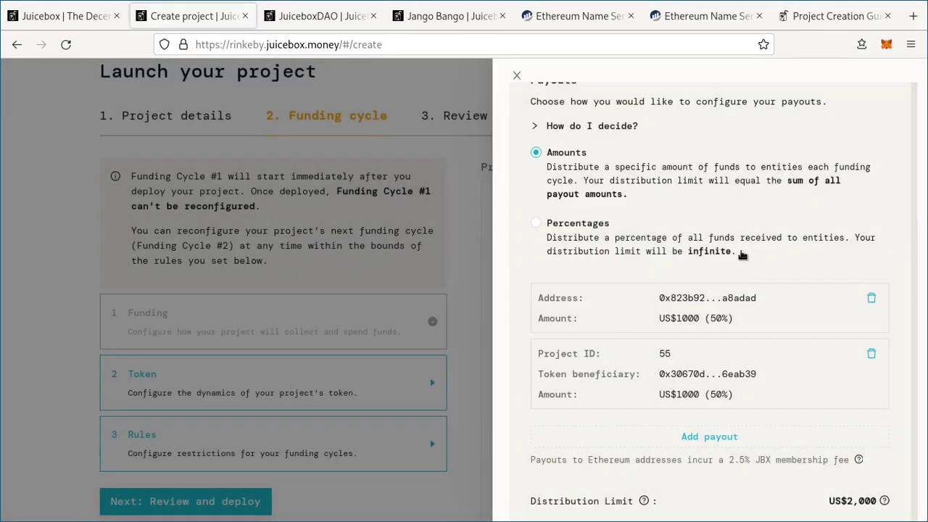
left_click(622, 74)
left_click(708, 308)
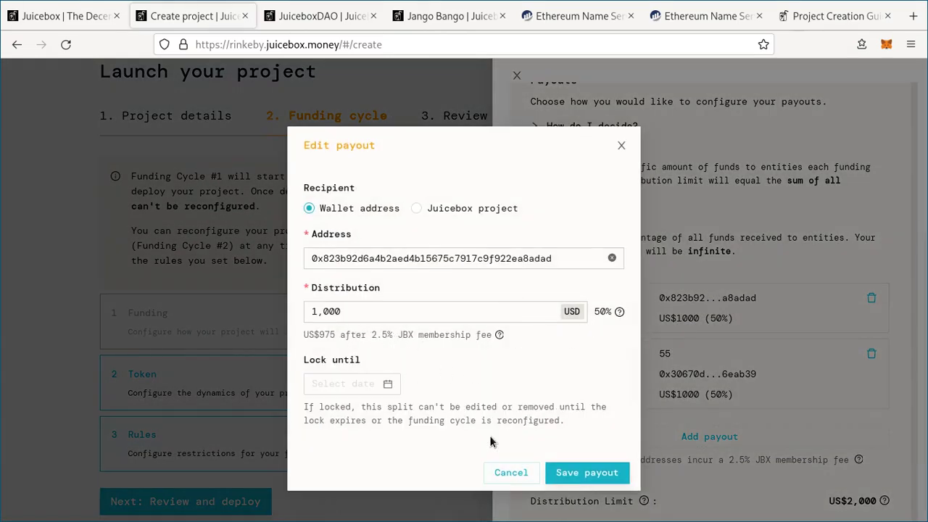
left_click(500, 473)
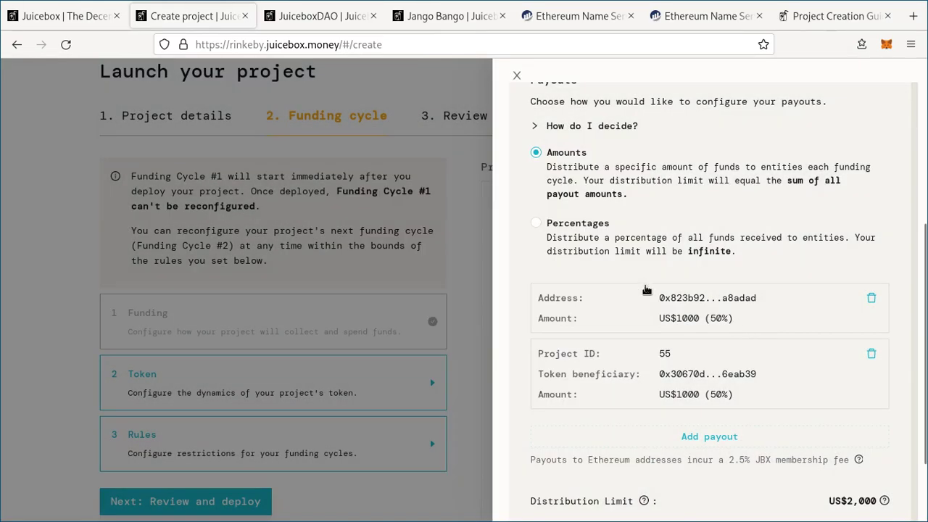
left_click(326, 16)
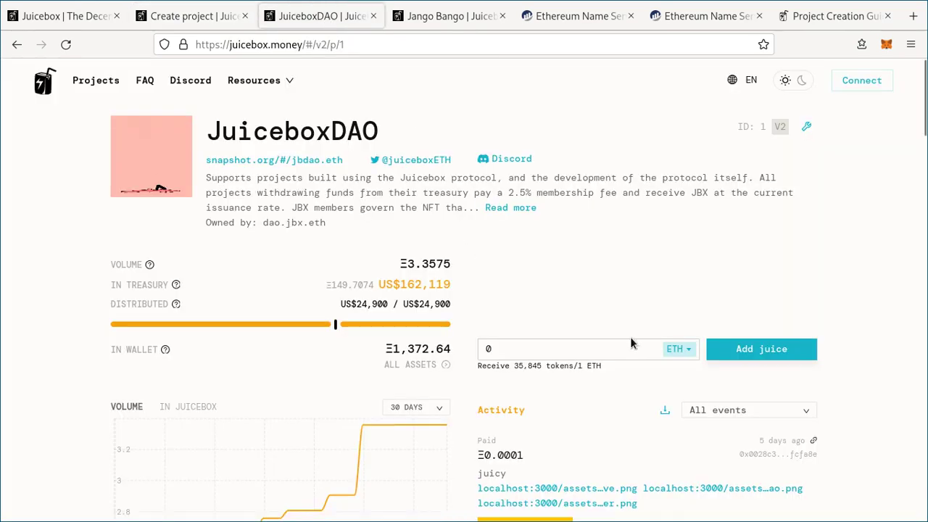
- Start a 1 ETH payment to JuiceboxDAO, dismiss the unaudited-contracts warning, and return to project creation
left_click_drag(513, 366, 540, 384)
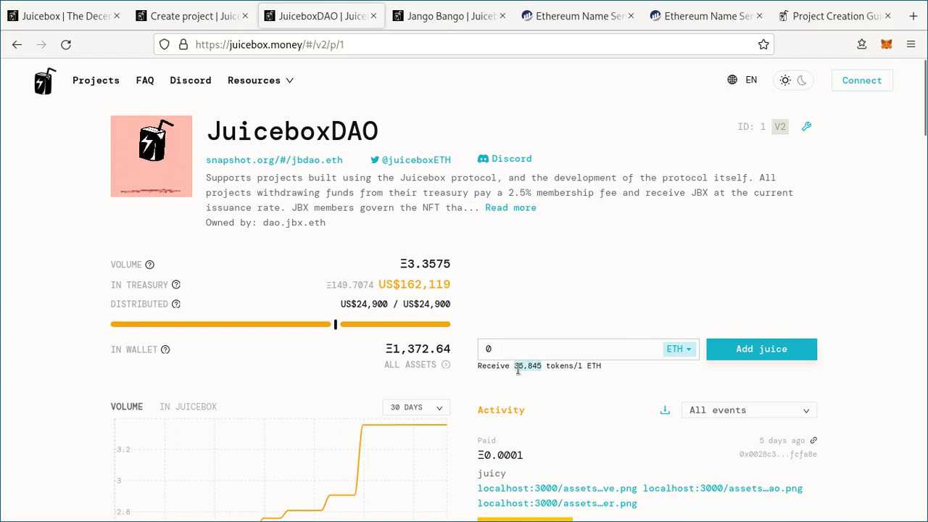
left_click(527, 355)
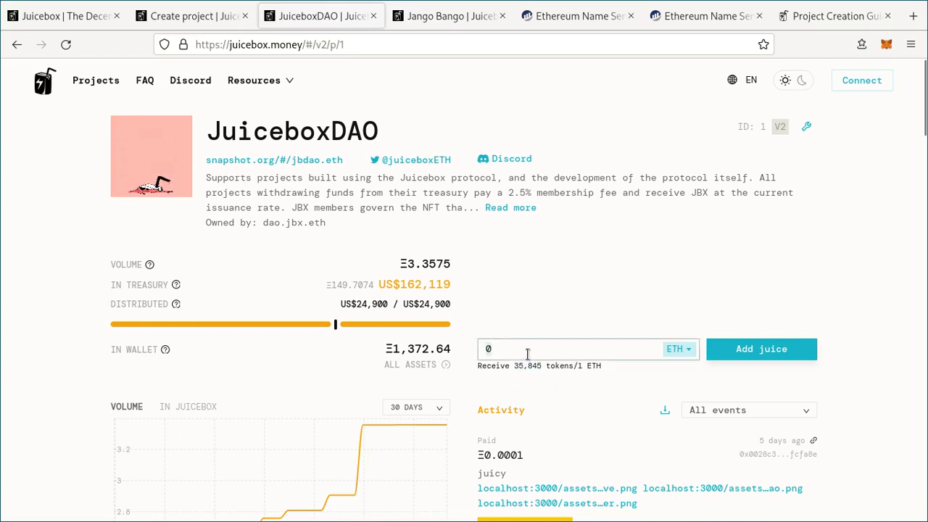
key("BackSpace")
type("1")
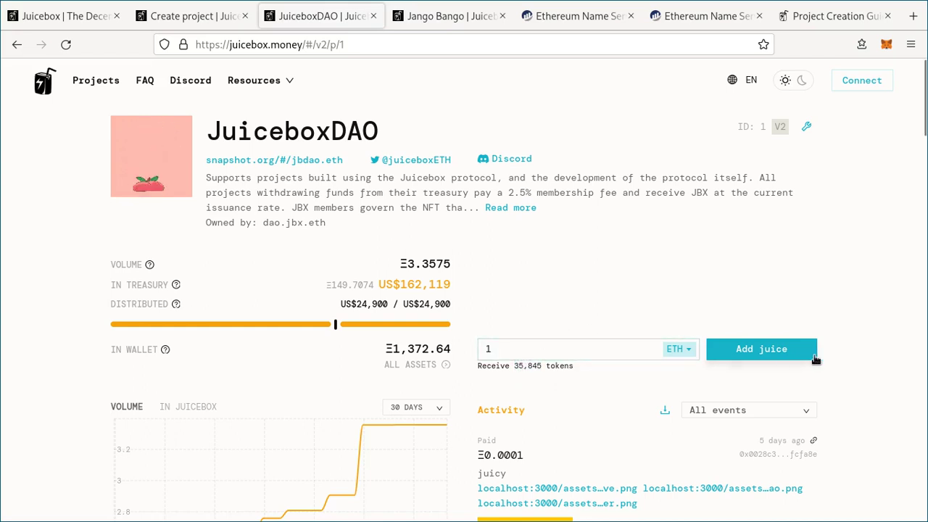
left_click(761, 350)
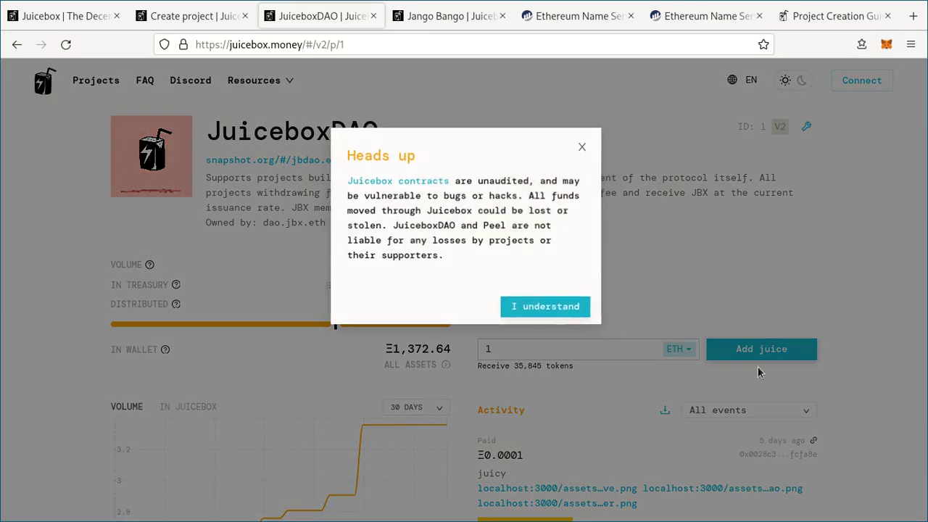
left_click(583, 149)
left_click(195, 17)
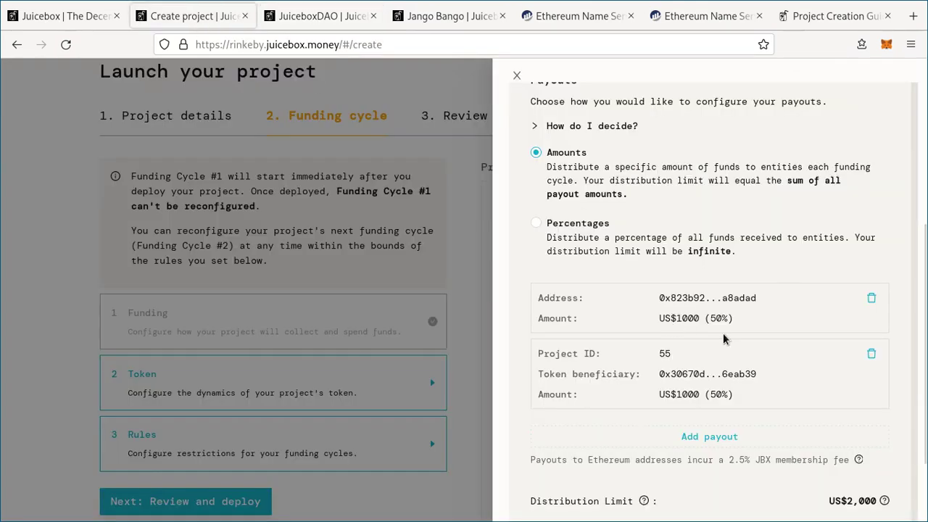
- Delete the wallet and project 55 payouts and switch the payouts to Percentages
scroll(720, 328, "down", 2)
scroll(725, 332, "up", 2)
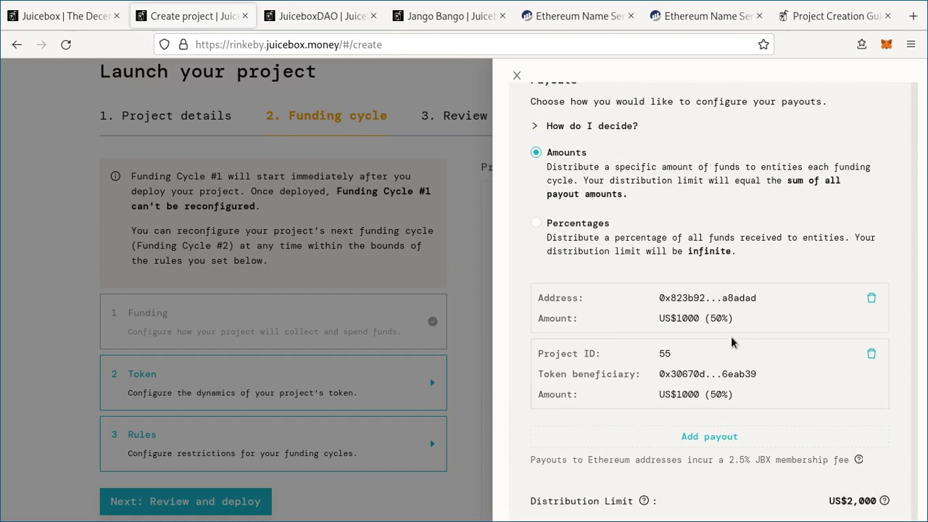
scroll(732, 340, "down", 2)
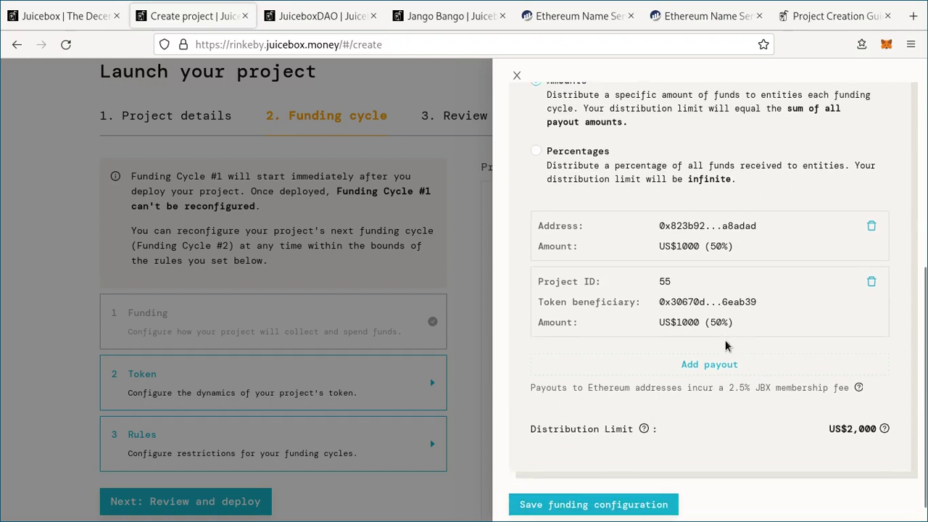
scroll(733, 344, "up", 2)
scroll(696, 185, "down", 2)
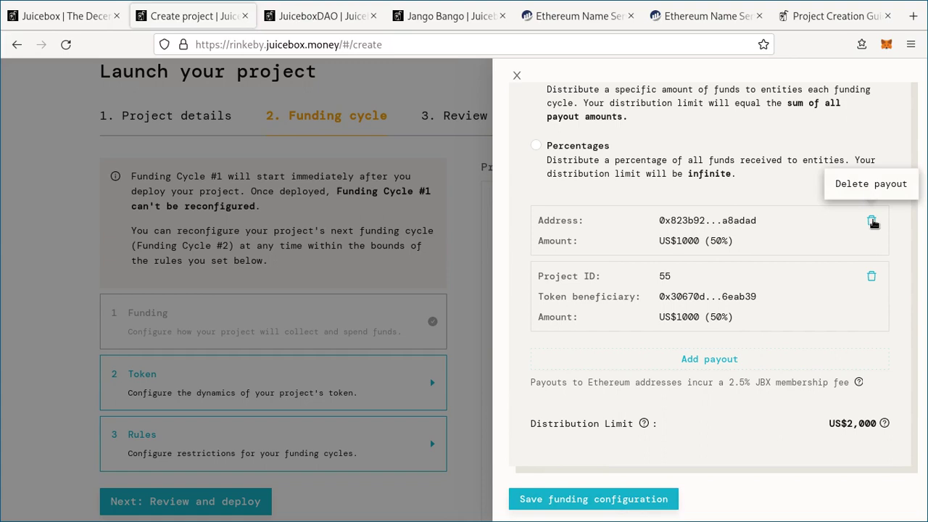
left_click(872, 223)
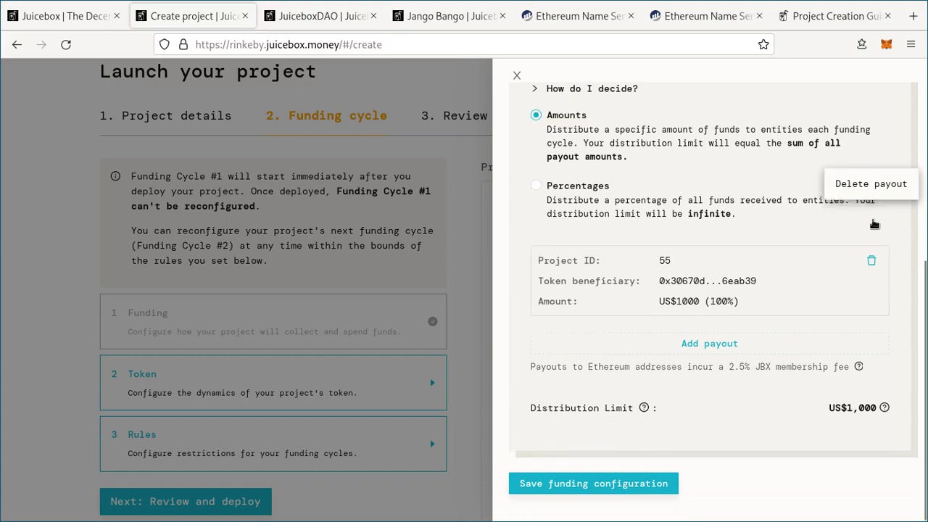
left_click(872, 259)
left_click(588, 288)
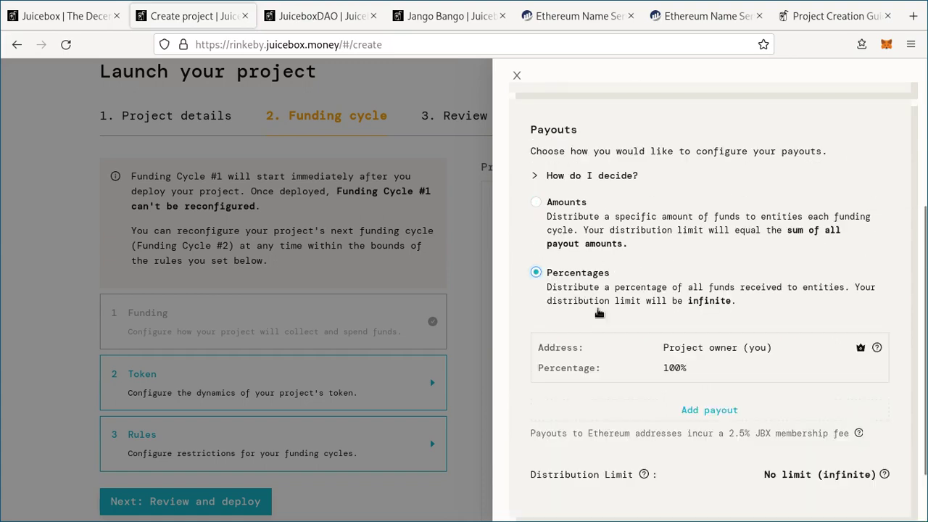
- Add a 50% payout to Juicebox project 55 with the pasted token beneficiary address
scroll(683, 341, "down", 2)
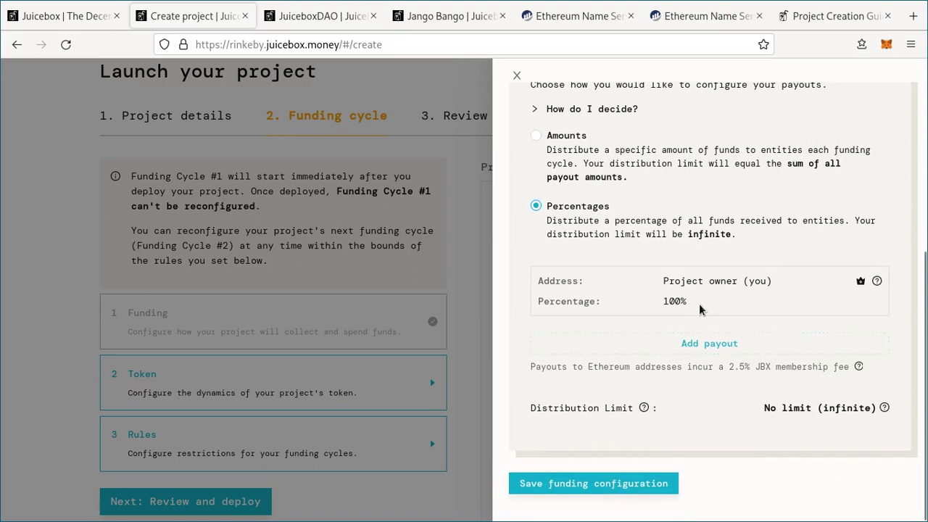
triple_click(699, 303)
left_click(676, 301)
left_click(687, 346)
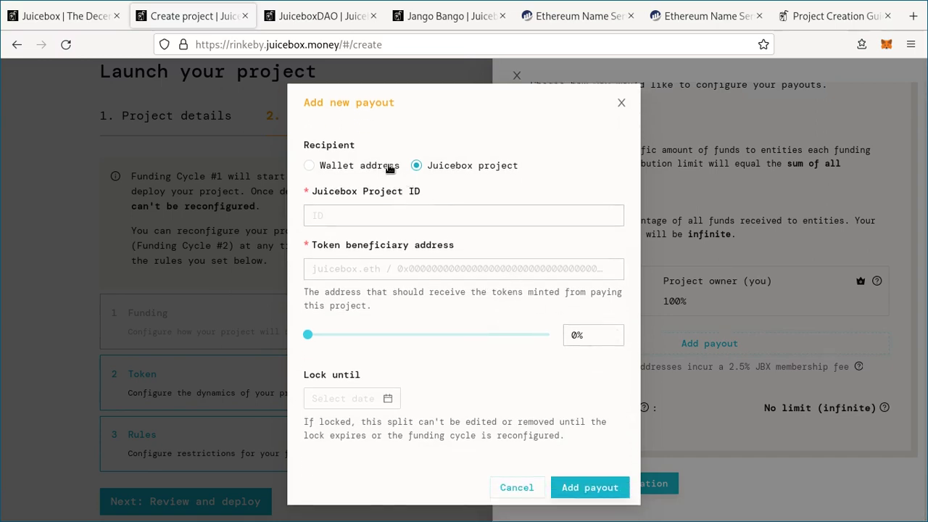
type("55")
left_click(406, 267)
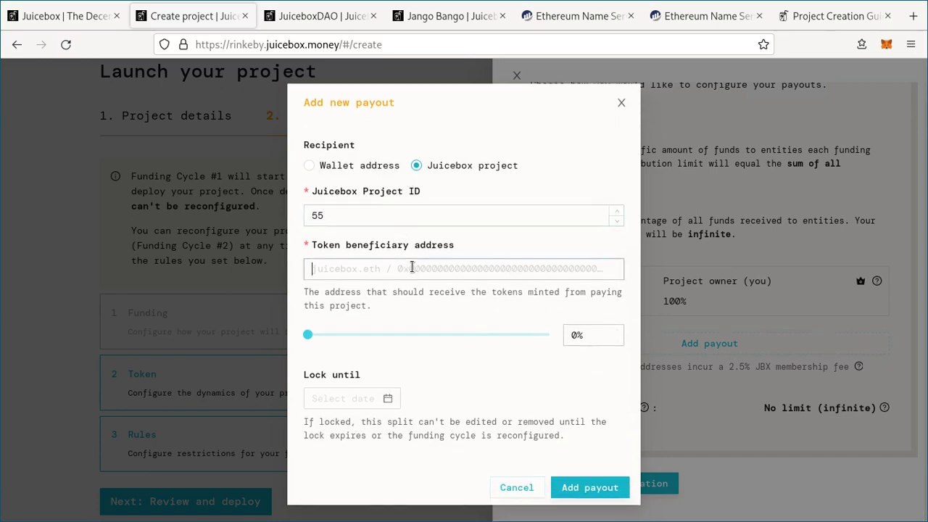
left_click(584, 334)
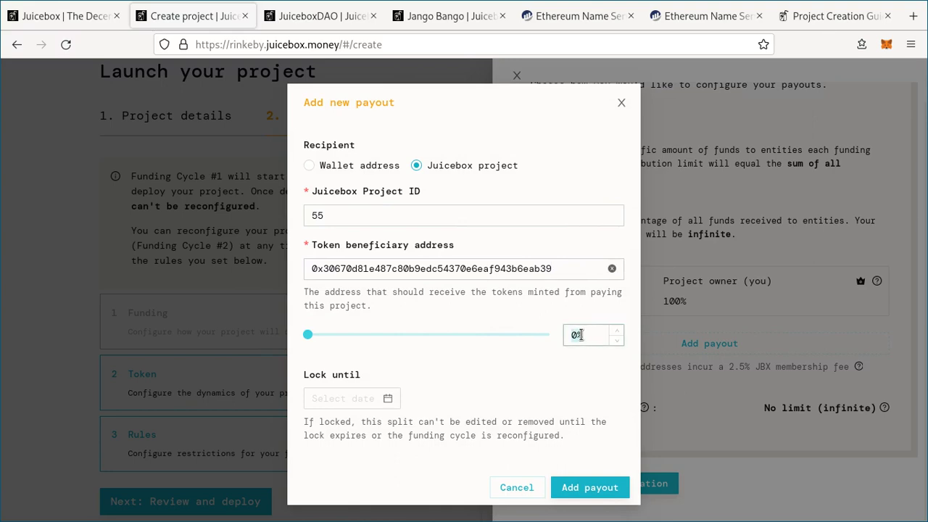
type("50")
left_click(562, 489)
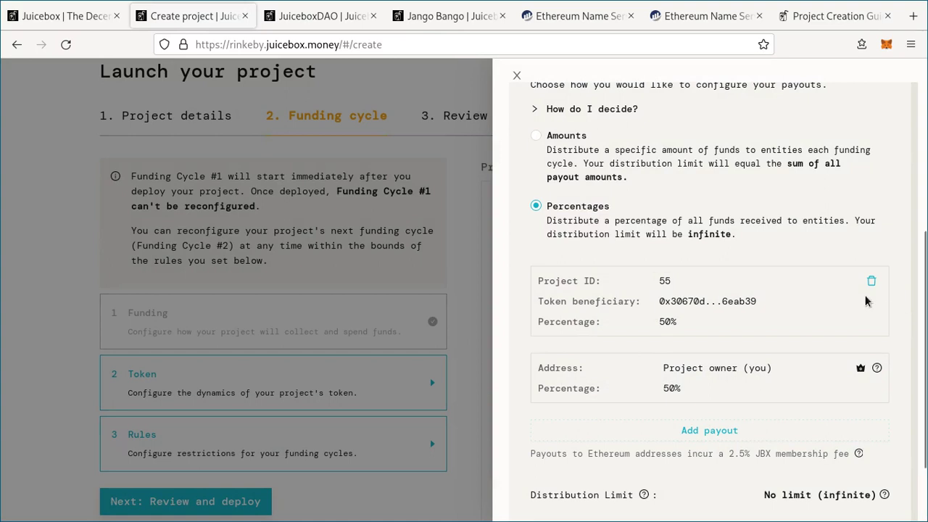
mouse_move(667, 308)
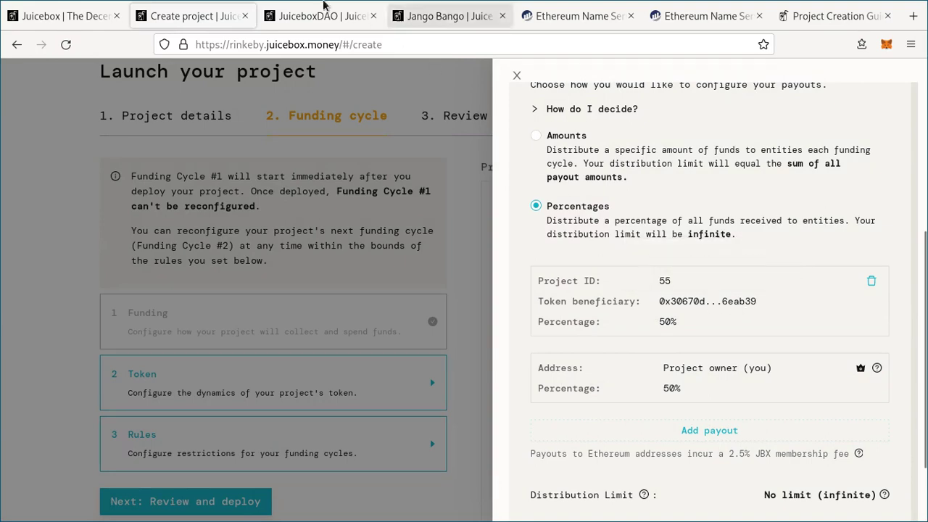
left_click(294, 10)
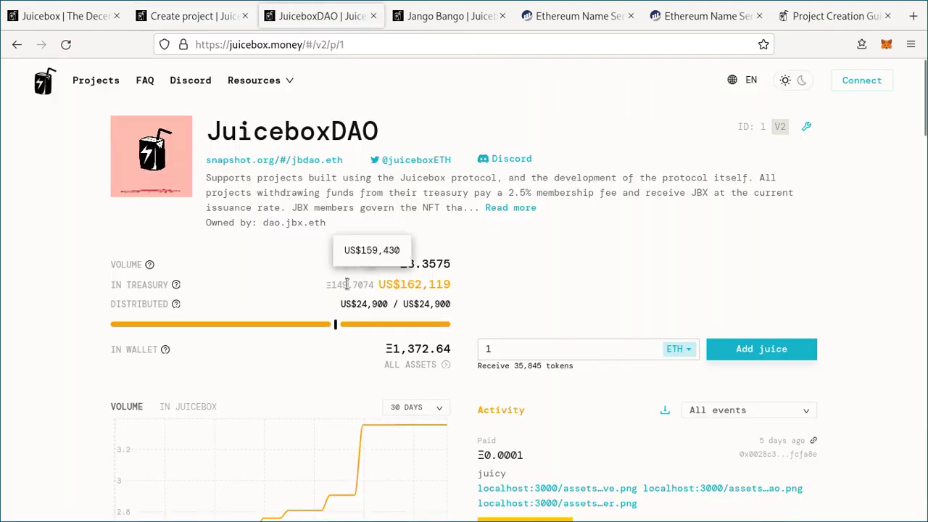
scroll(310, 300, "down", 15)
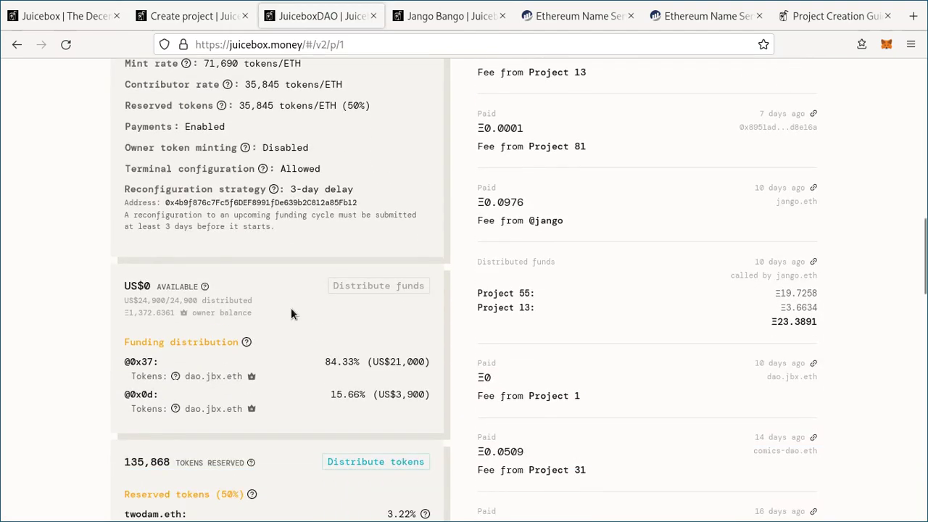
scroll(290, 313, "down", 3)
scroll(365, 147, "up", 2)
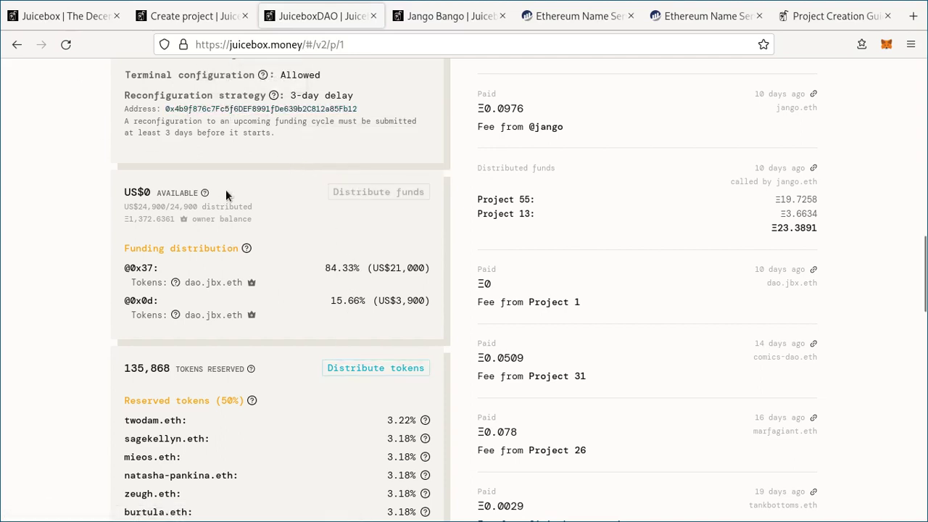
left_click(181, 15)
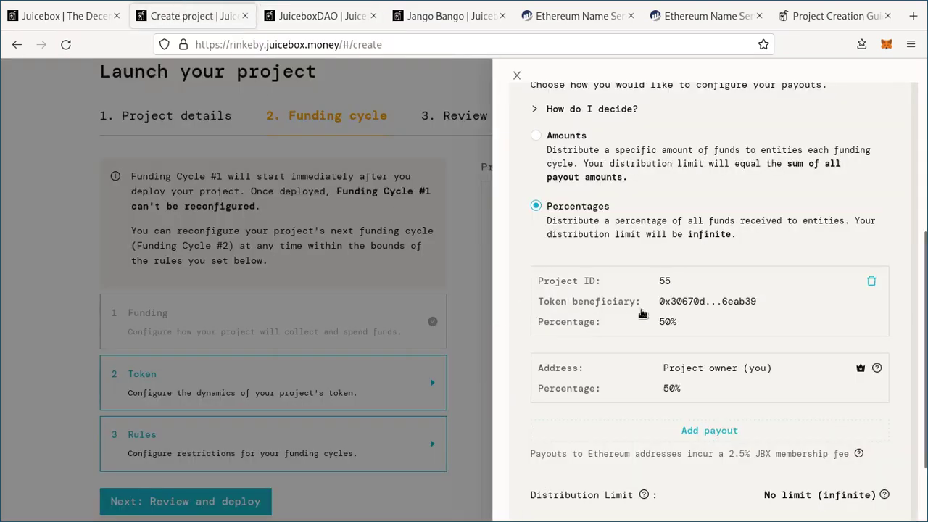
- Switch payouts to Amounts and add a US$1000 payout to the recipient's pasted wallet address
left_click(535, 202)
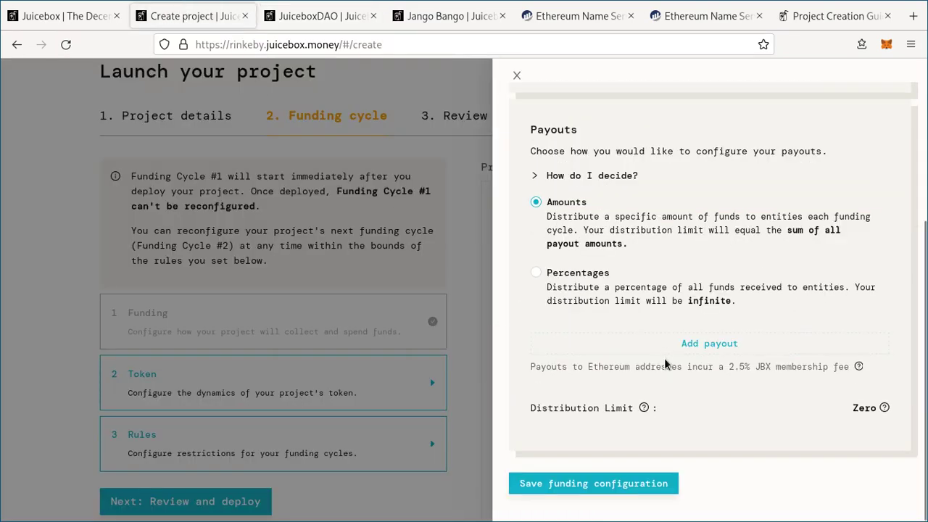
left_click(666, 345)
left_click(459, 259)
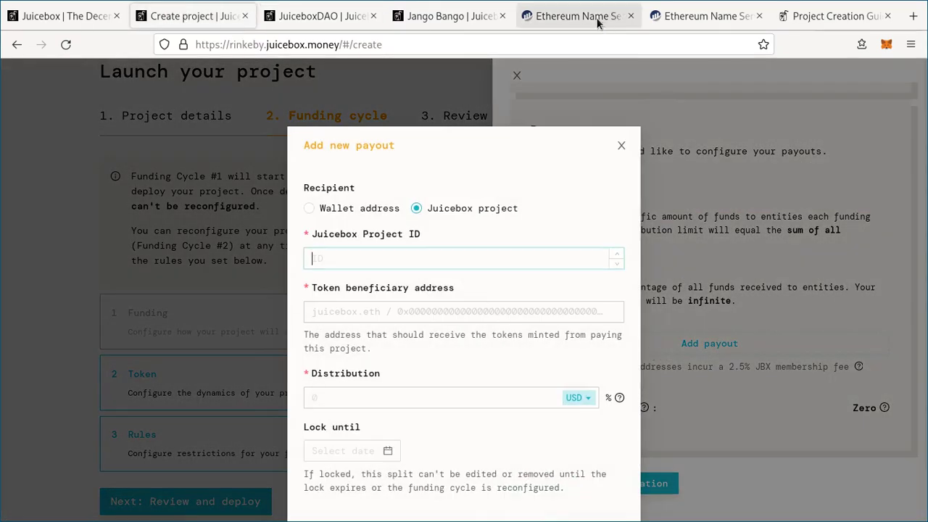
left_click(598, 23)
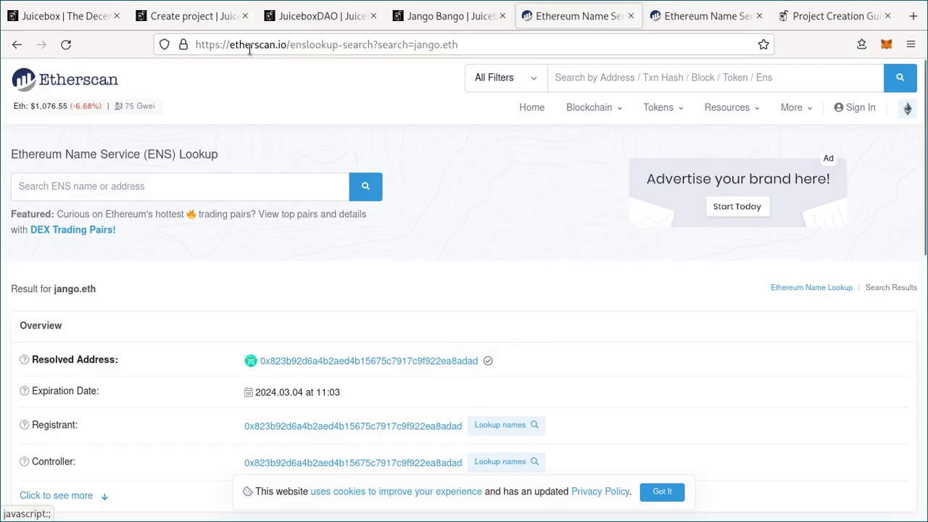
left_click(192, 16)
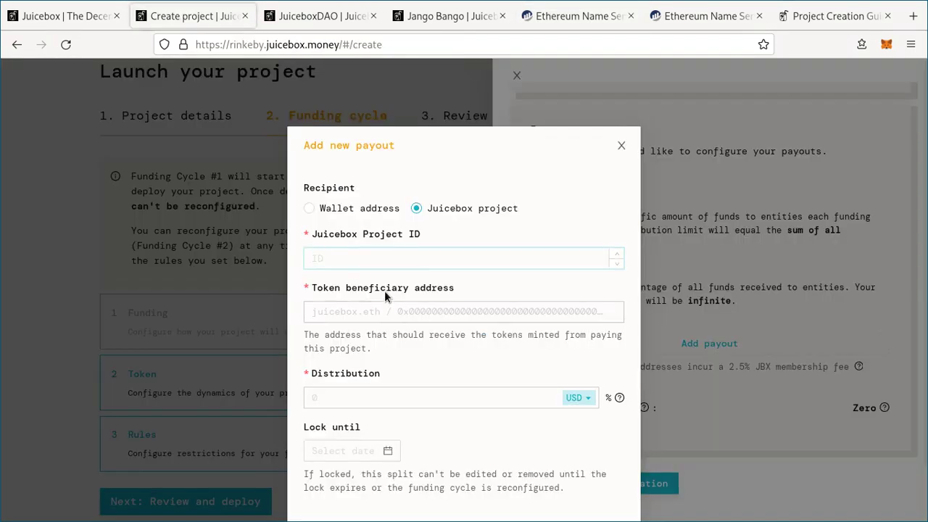
left_click(357, 208)
left_click(375, 257)
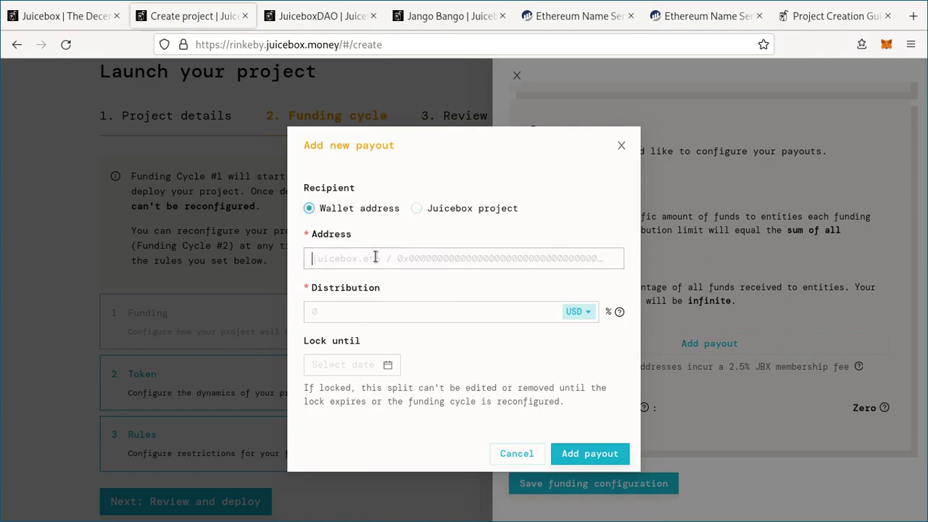
key("ctrl+v")
left_click(373, 312)
type("1000")
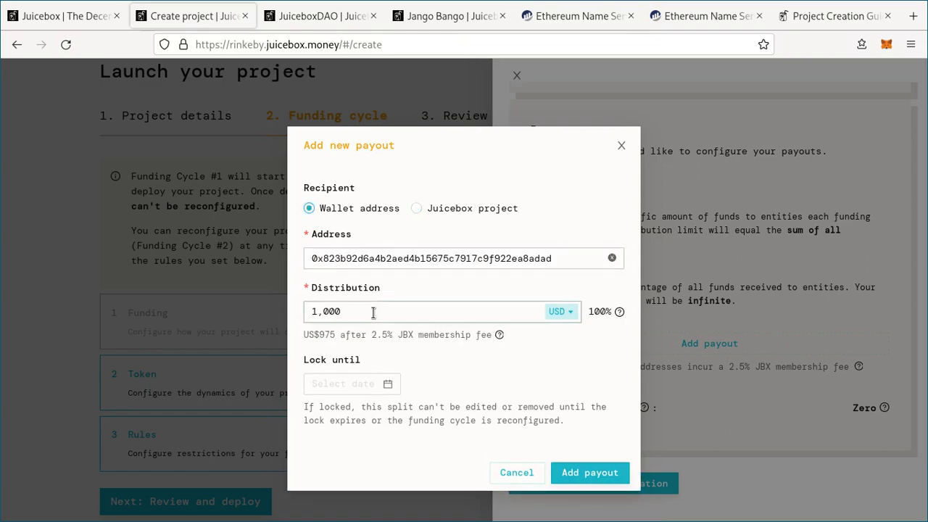
left_click(606, 470)
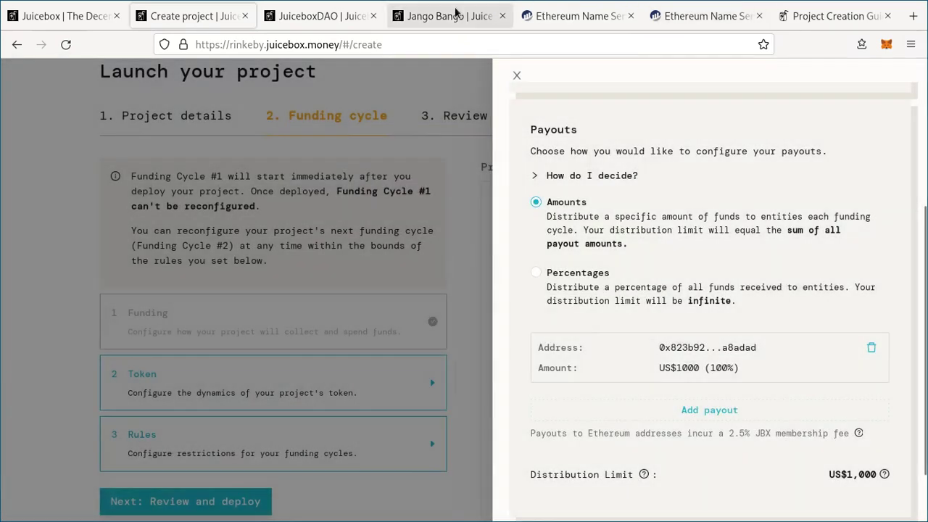
- Start another payout to Juicebox project ID 55 after checking the project's ID
left_click(449, 16)
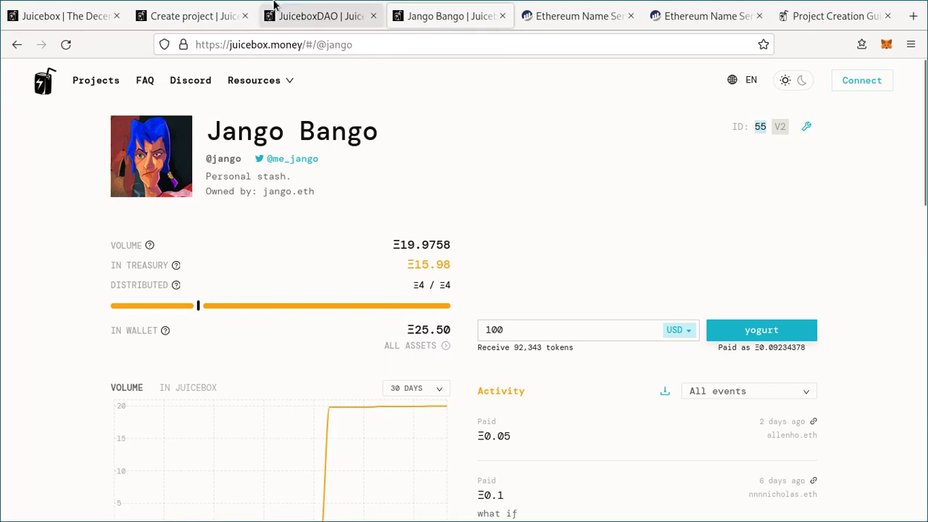
left_click(156, 16)
left_click(683, 406)
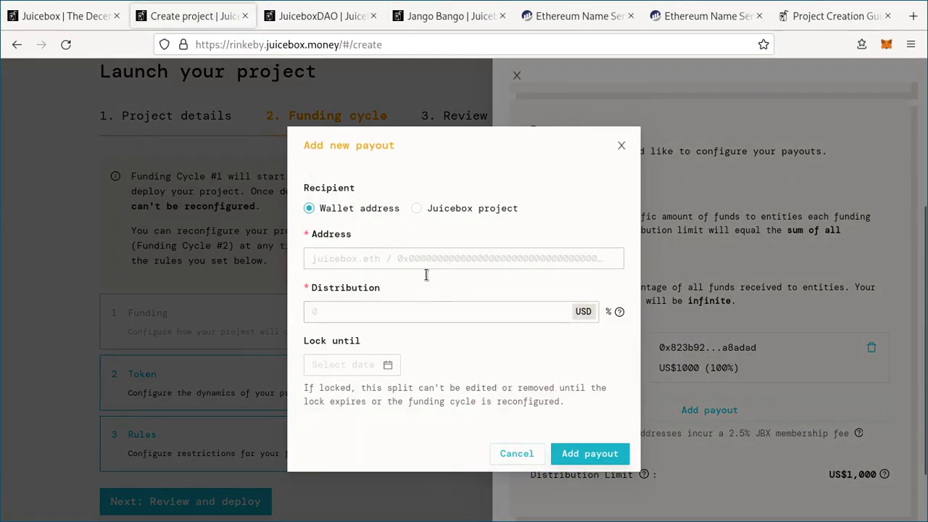
left_click(445, 210)
left_click(402, 254)
type("55")
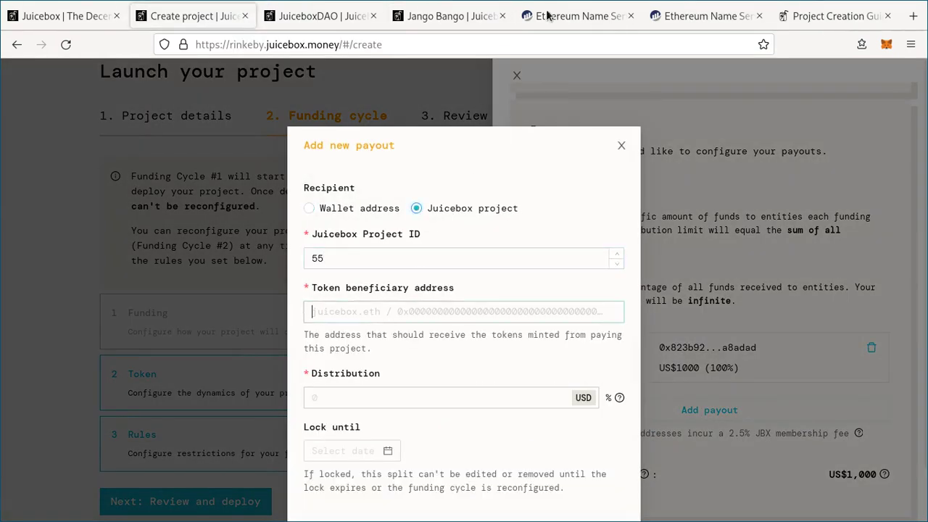
- Give the project 55 payout the looked-up beneficiary address and 1000 USD, then add it
left_click(696, 16)
left_click(487, 360)
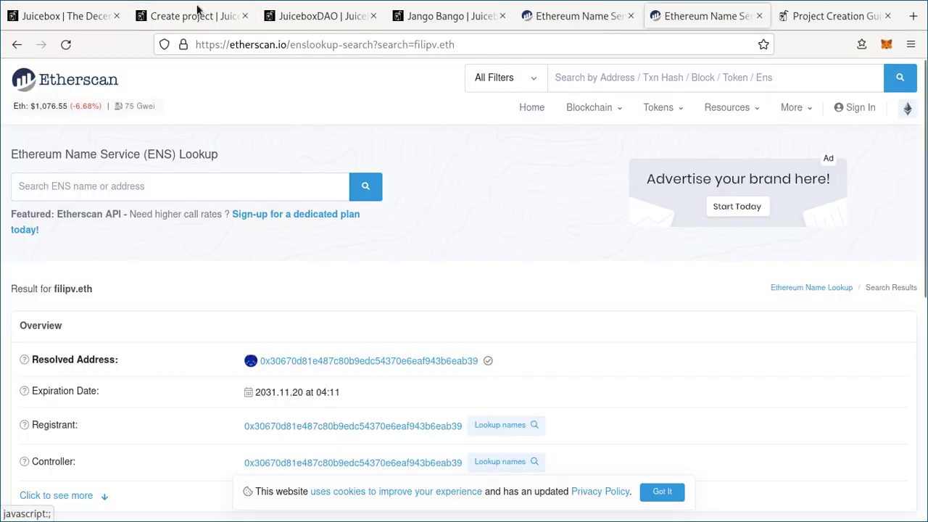
left_click(156, 16)
left_click(391, 311)
key("ctrl+v")
left_click(405, 396)
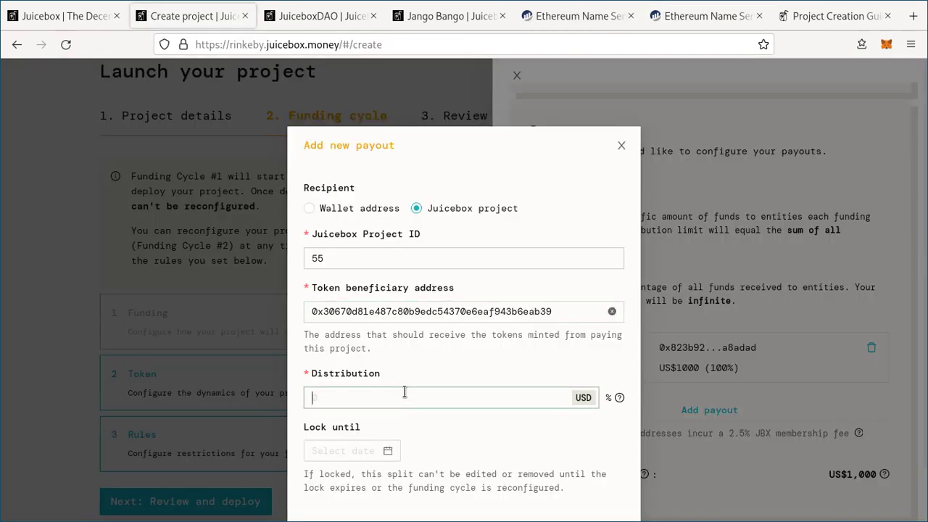
type("1000")
scroll(657, 455, "down", 2)
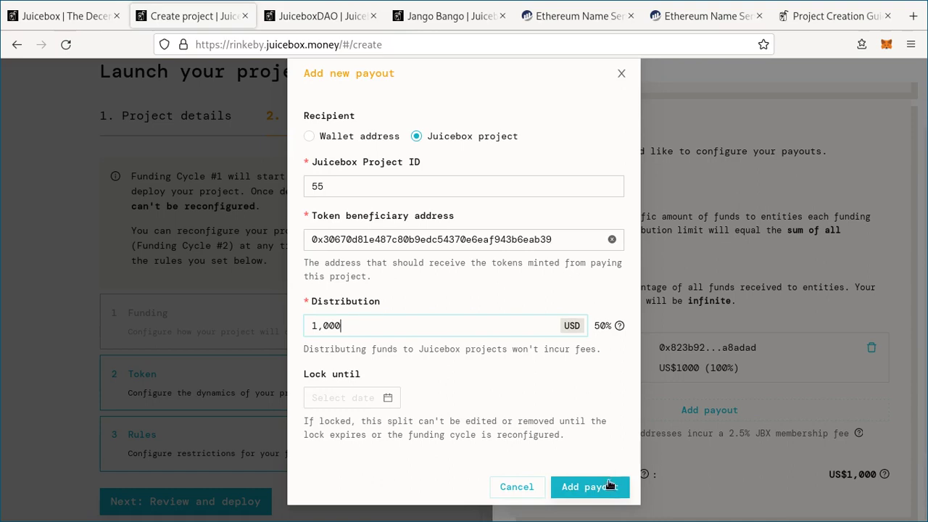
left_click(609, 485)
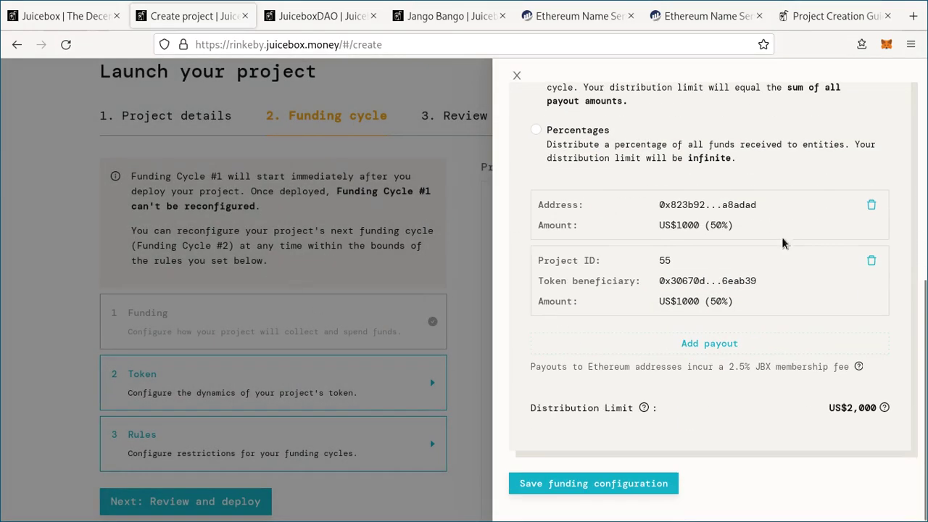
- Save the US$2,000 funding configuration and bring up the Project token settings
scroll(782, 237, "up", 4)
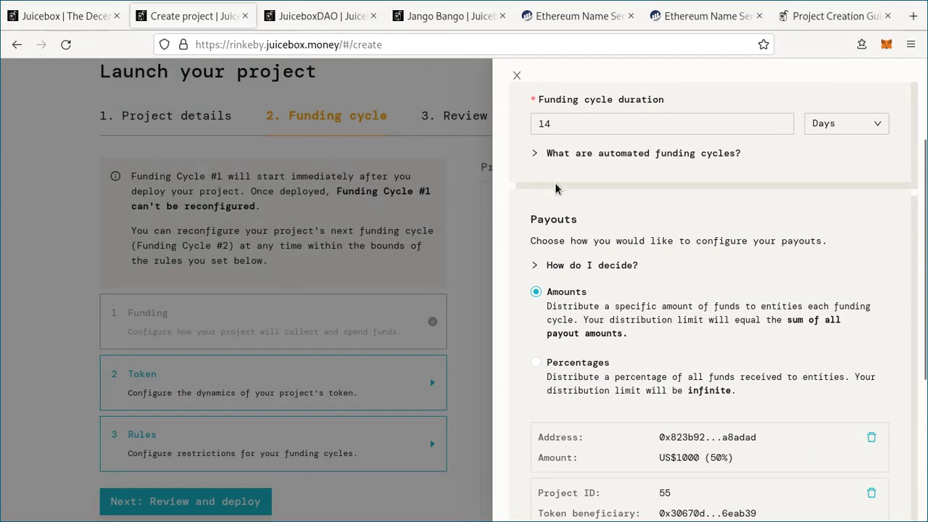
scroll(579, 192, "up", 2)
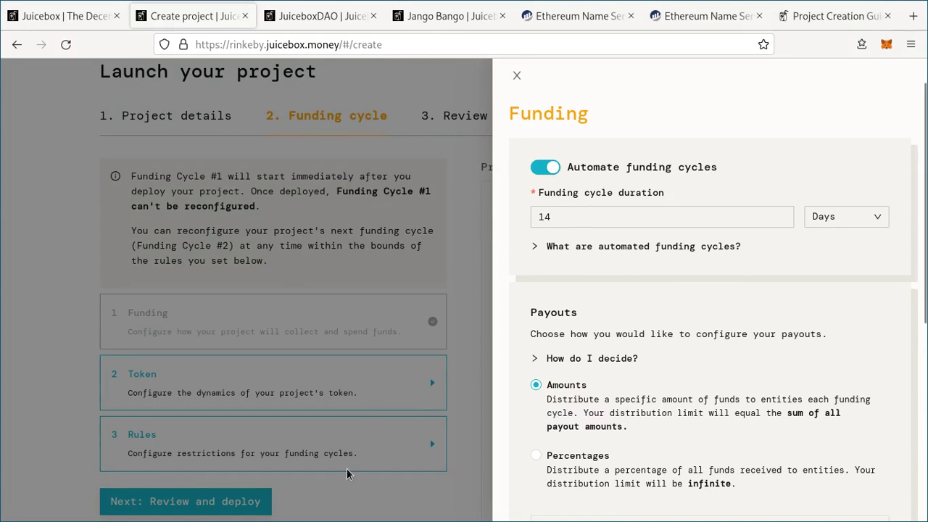
scroll(667, 475, "down", 5)
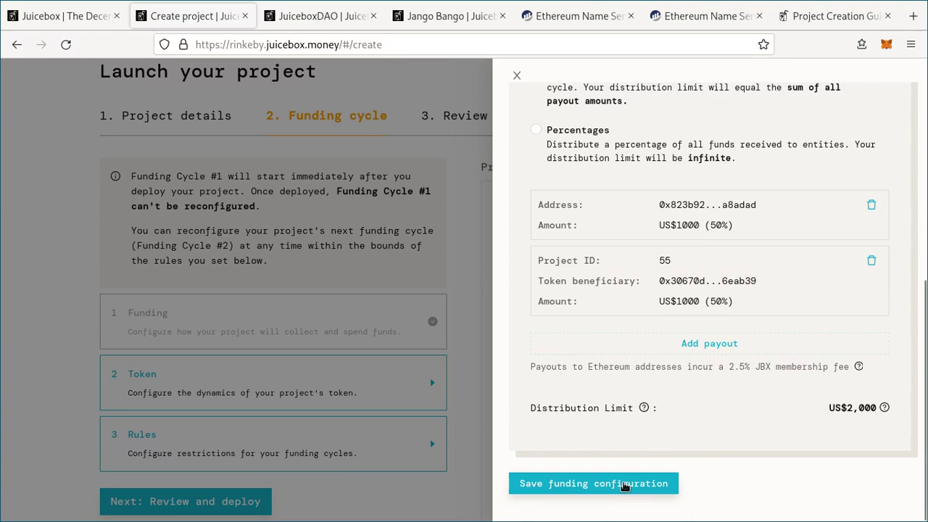
left_click(620, 484)
left_click(354, 382)
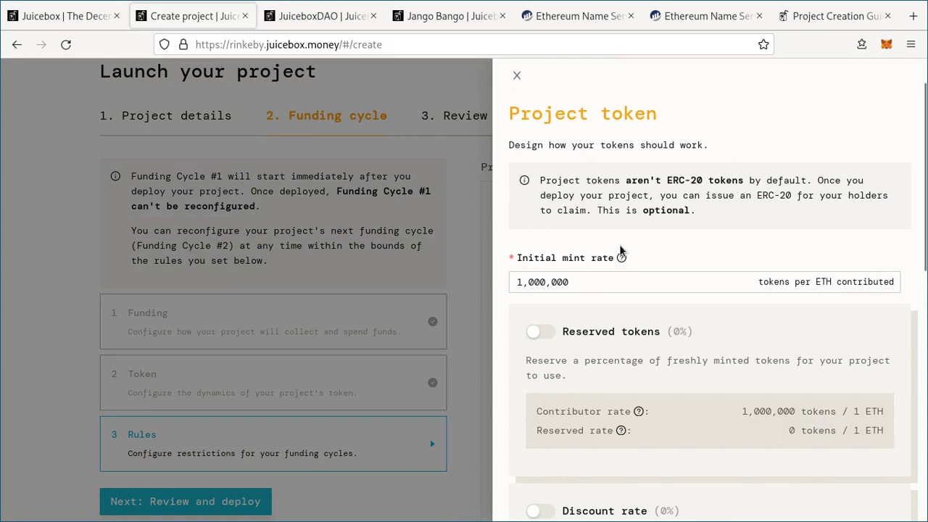
- Keep the initial mint rate at 1,000,000 tokens per ETH, with reserved tokens and discount at 0%
scroll(579, 266, "down", 2)
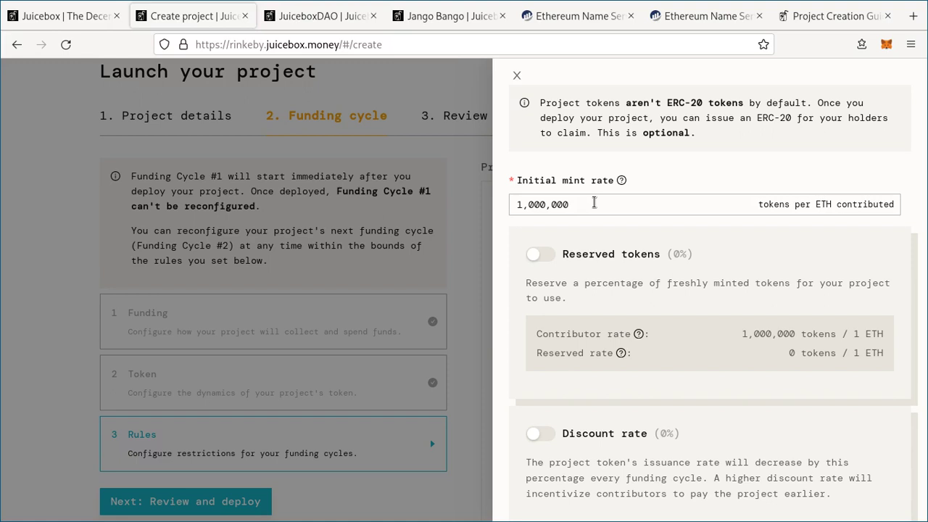
scroll(584, 274, "down", 3)
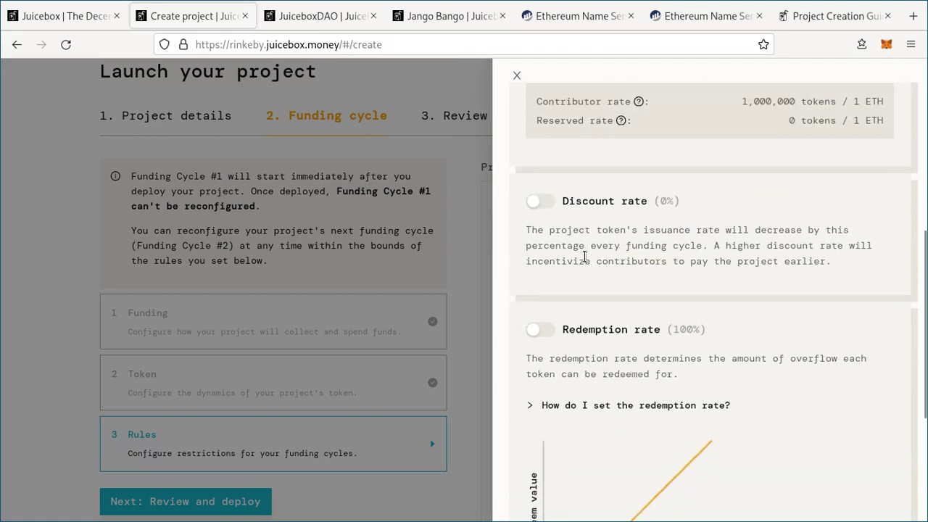
scroll(588, 258, "up", 2)
scroll(595, 258, "up", 2)
scroll(544, 321, "down", 1)
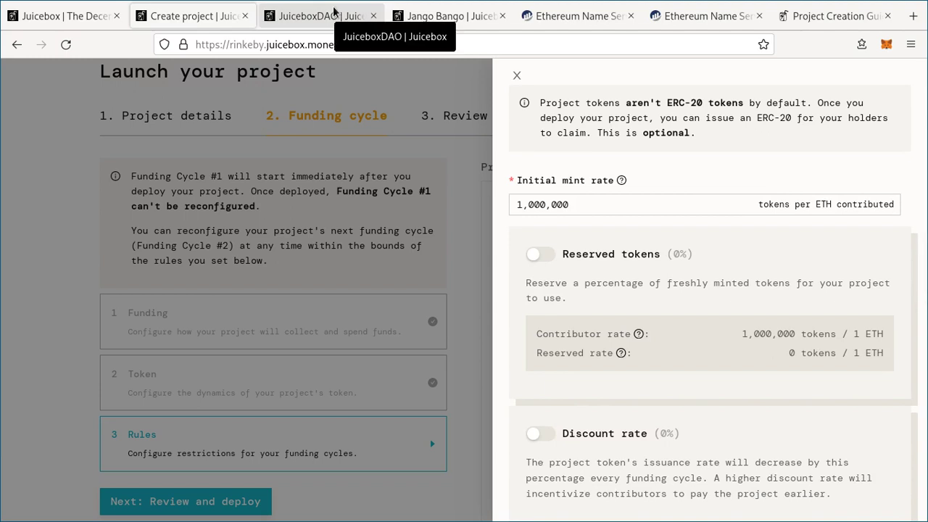
left_click_drag(596, 204, 495, 221)
left_click(616, 195)
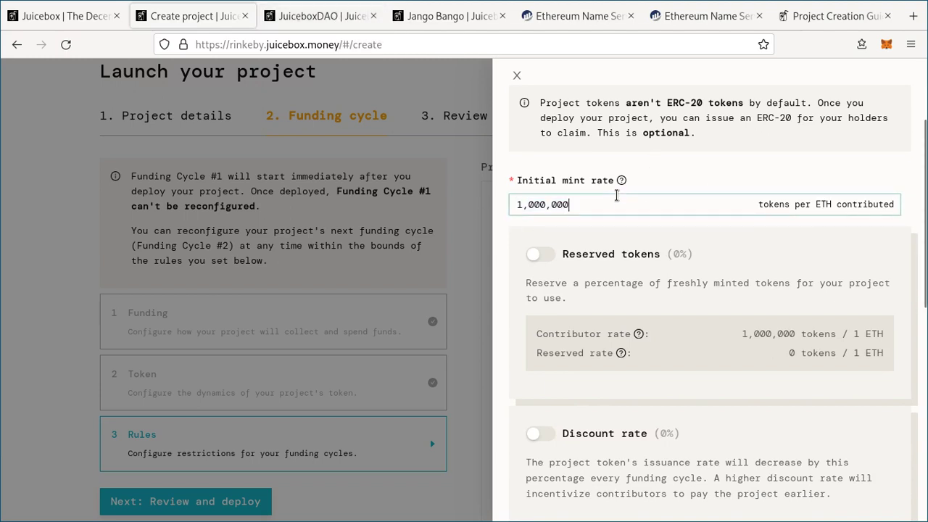
left_click(629, 176)
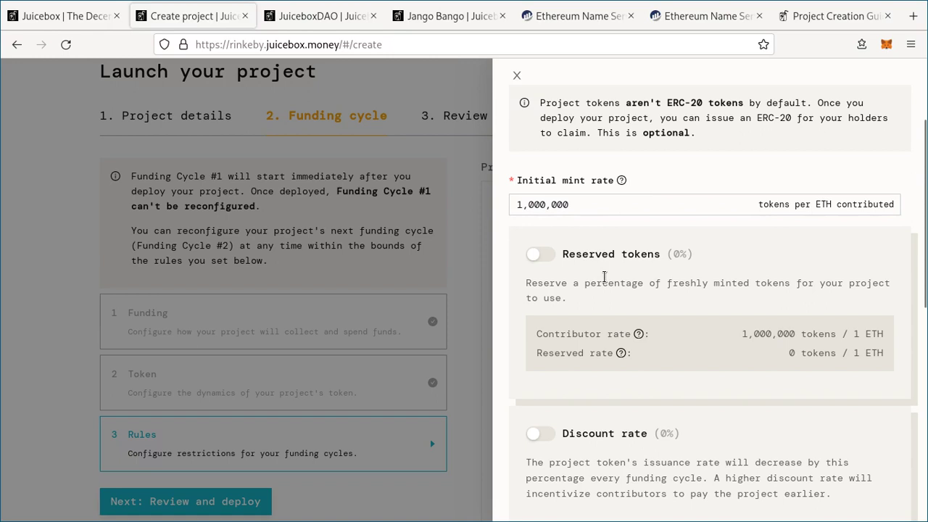
- Turn on reserved tokens and set the reserved rate to 25%
left_click(545, 261)
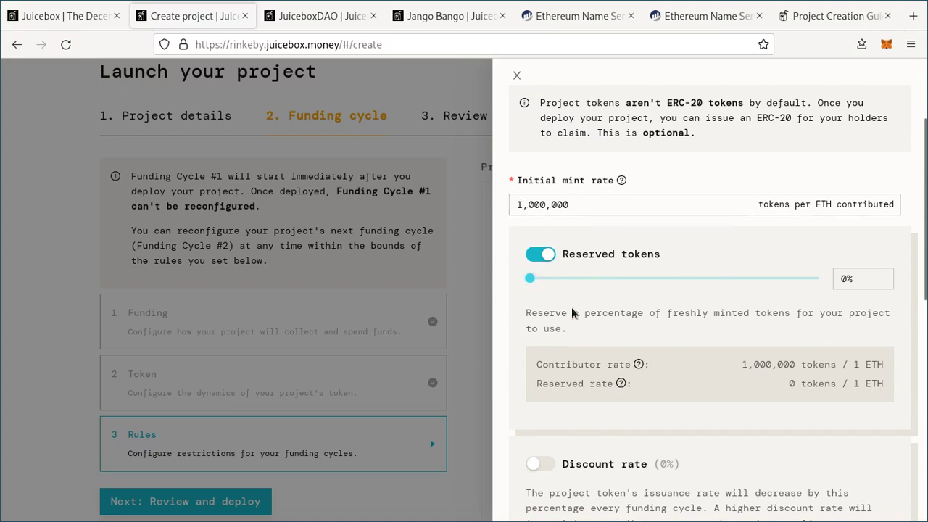
scroll(555, 311, "down", 3)
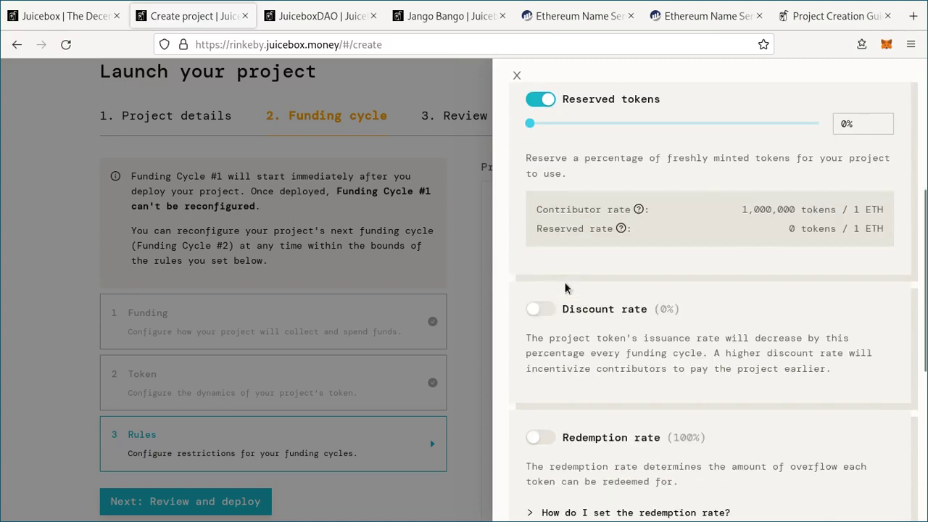
scroll(565, 285, "up", 3)
scroll(592, 294, "up", 2)
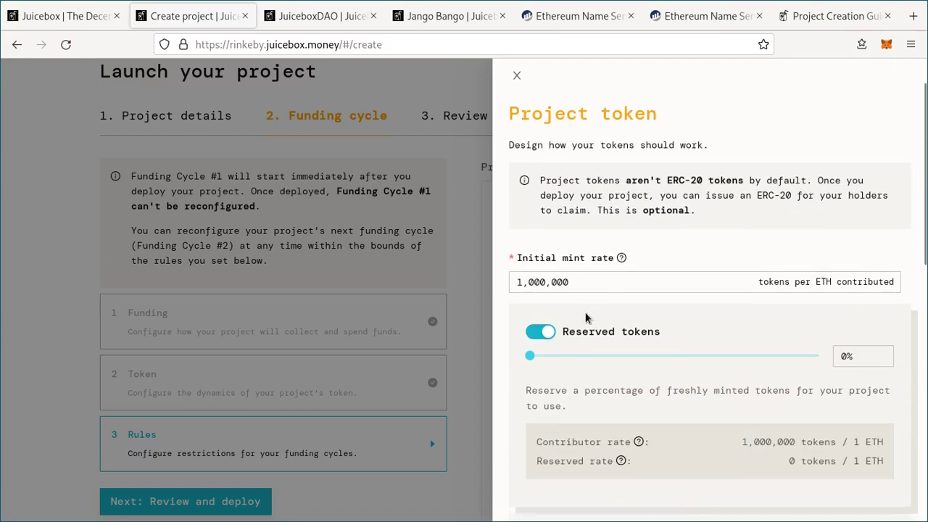
left_click(861, 356)
double_click(846, 356)
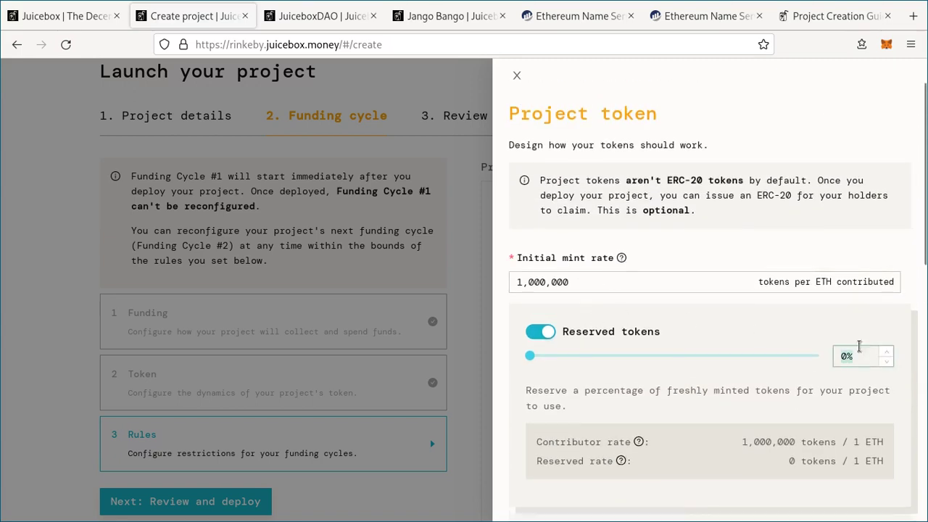
type("25")
- Check the resulting 750,000 contributor and 250,000 reserved tokens per ETH
scroll(750, 368, "down", 2)
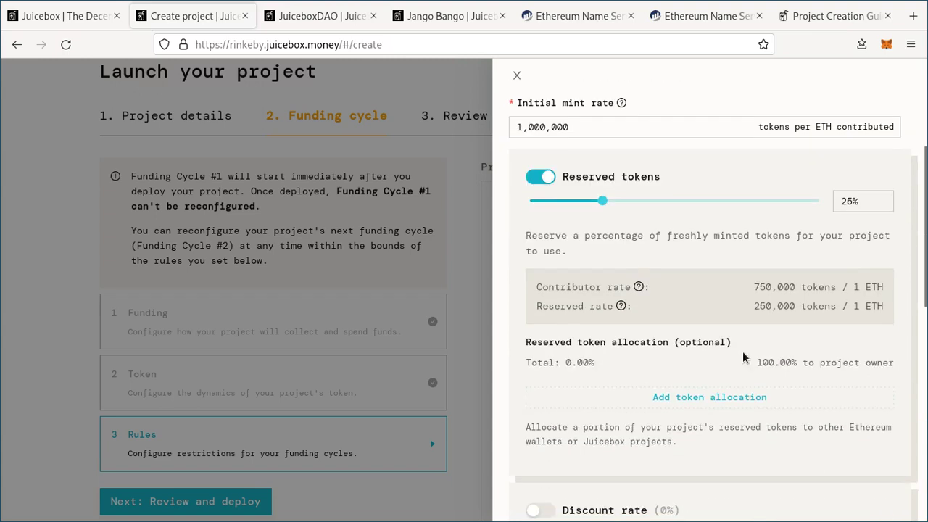
left_click_drag(774, 286, 804, 287)
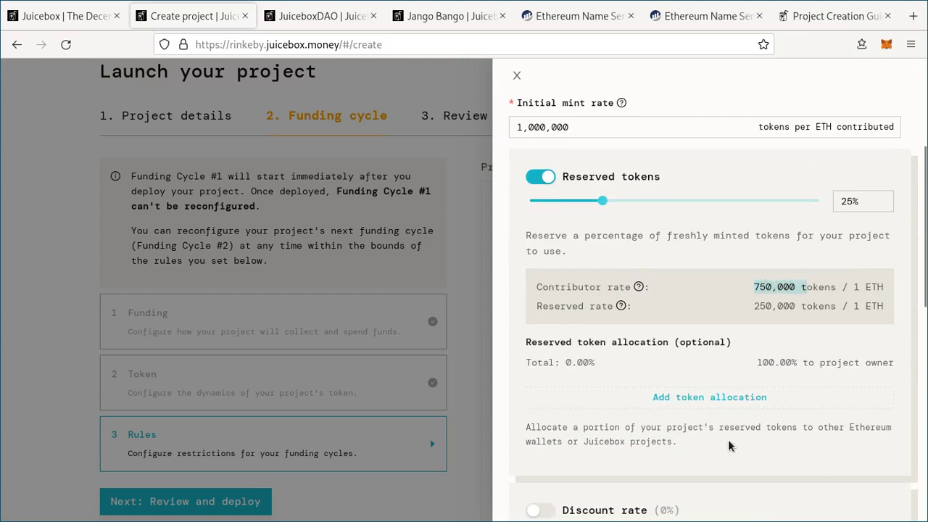
left_click_drag(754, 306, 796, 309)
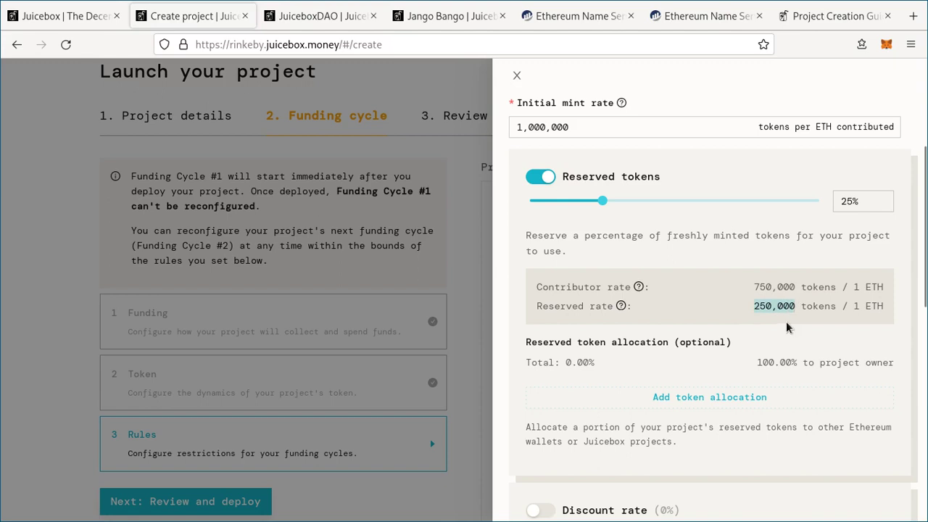
left_click(787, 323)
scroll(708, 351, "down", 3)
scroll(708, 352, "up", 3)
- Start a token allocation and paste the wallet address copied from Etherscan as beneficiary
left_click(662, 393)
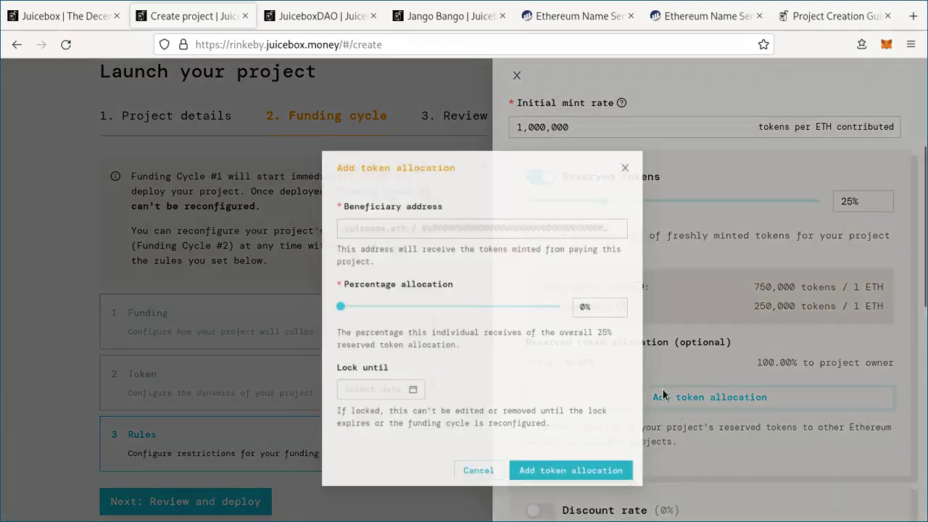
left_click(583, 8)
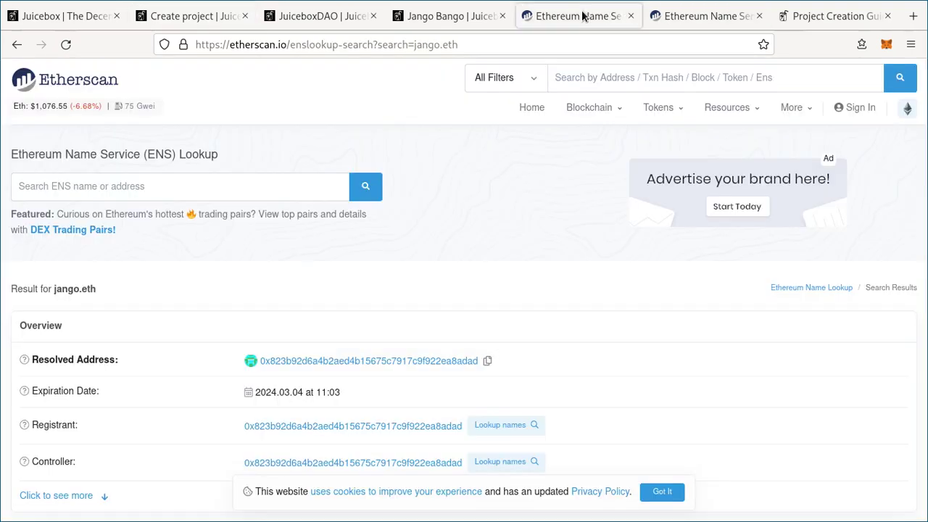
left_click(488, 361)
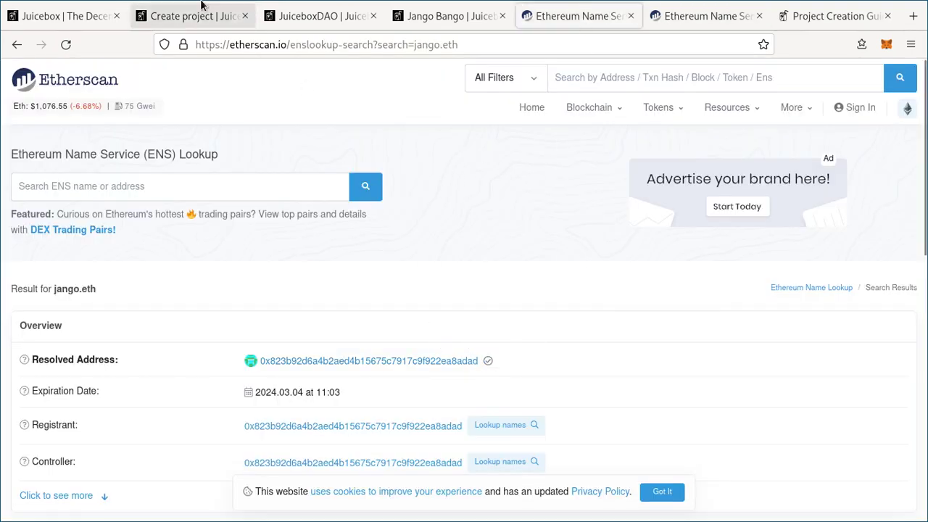
left_click(192, 16)
left_click(409, 211)
key("ctrl+v")
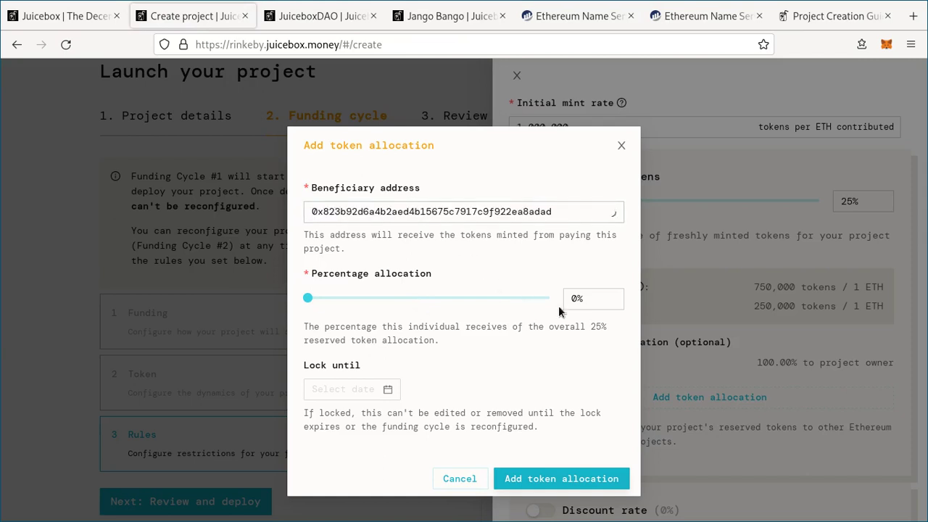
- Set the allocation to 50% and add it to the reserved tokens
double_click(594, 304)
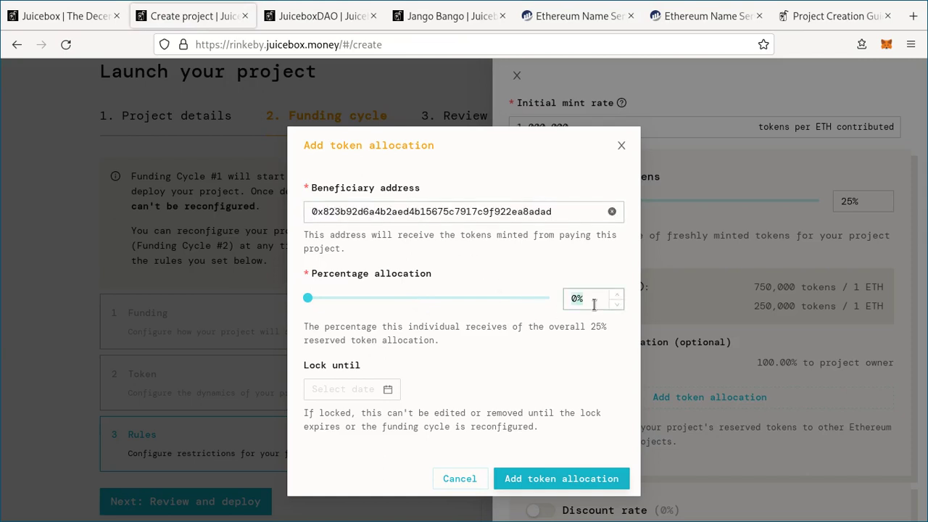
type("50")
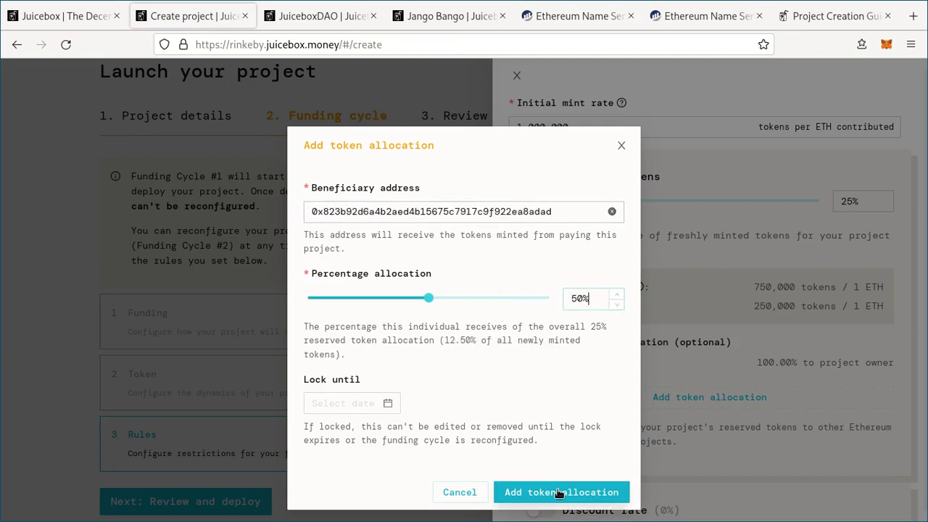
left_click(545, 490)
scroll(695, 218, "down", 3)
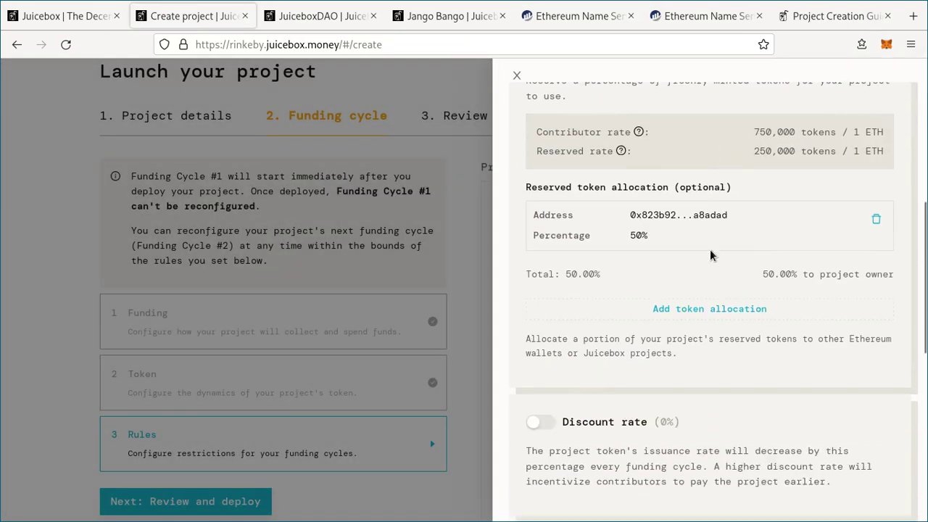
scroll(746, 242, "up", 3)
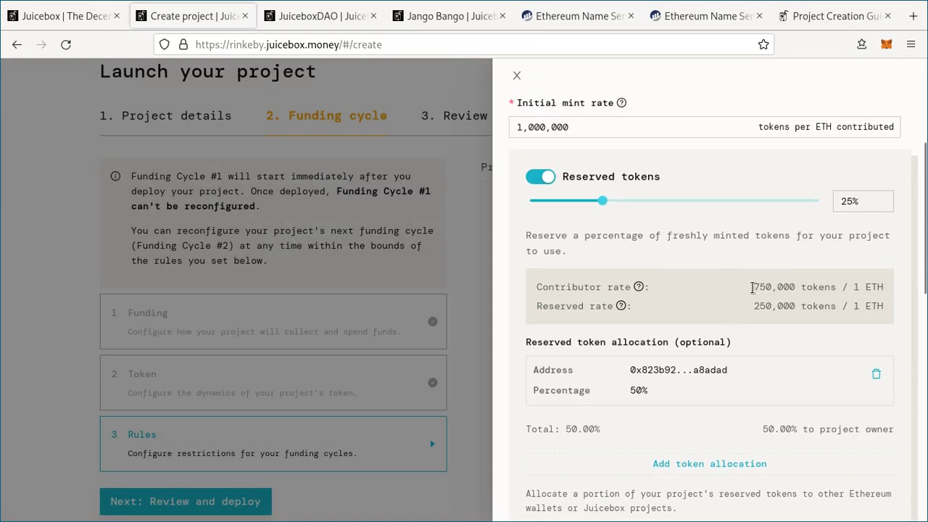
- Review the 750,000 contributor and 250,000 reserved token rates per ETH
left_click_drag(788, 286, 754, 287)
scroll(773, 315, "down", 2)
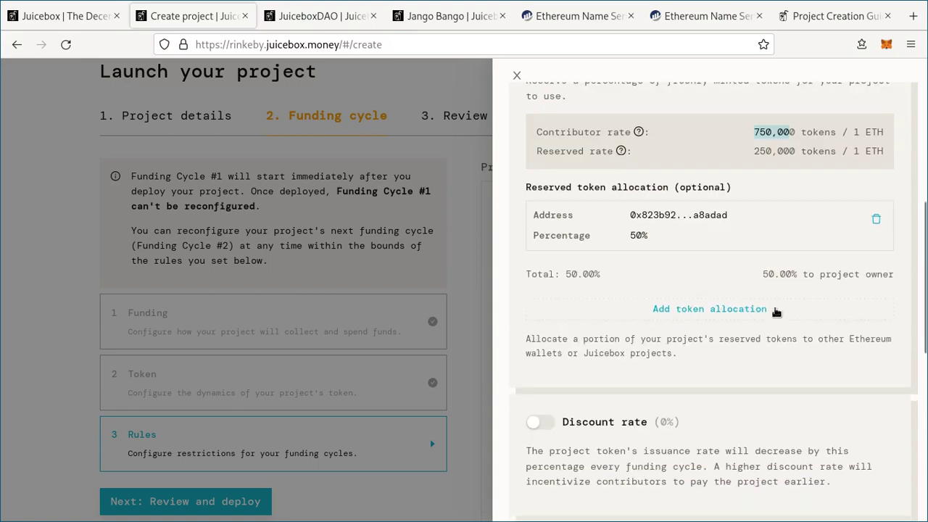
left_click_drag(751, 151, 793, 151)
left_click(792, 151)
scroll(789, 160, "up", 2)
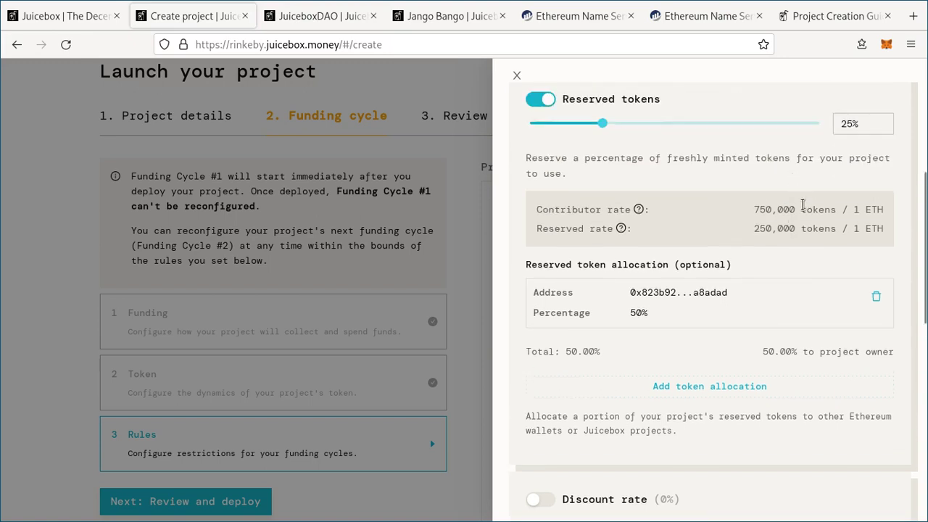
mouse_move(658, 300)
left_click_drag(761, 354, 895, 352)
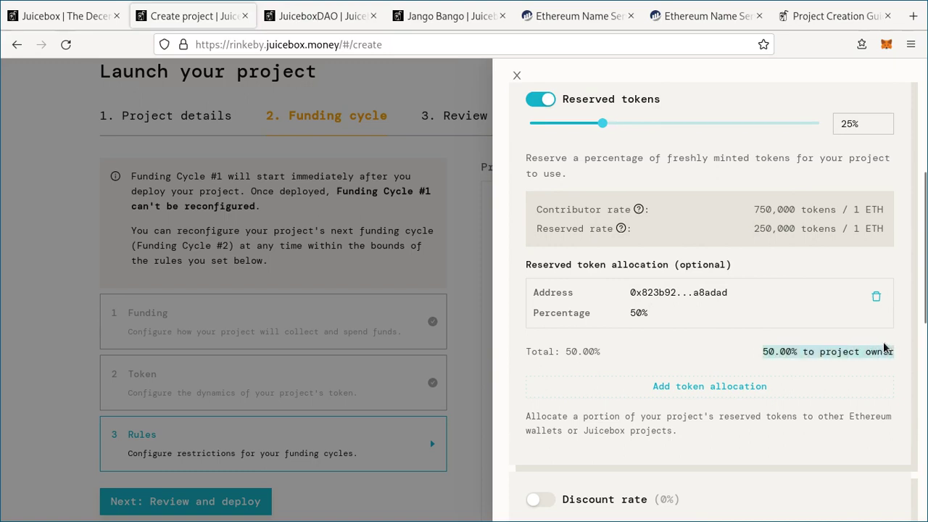
left_click(883, 349)
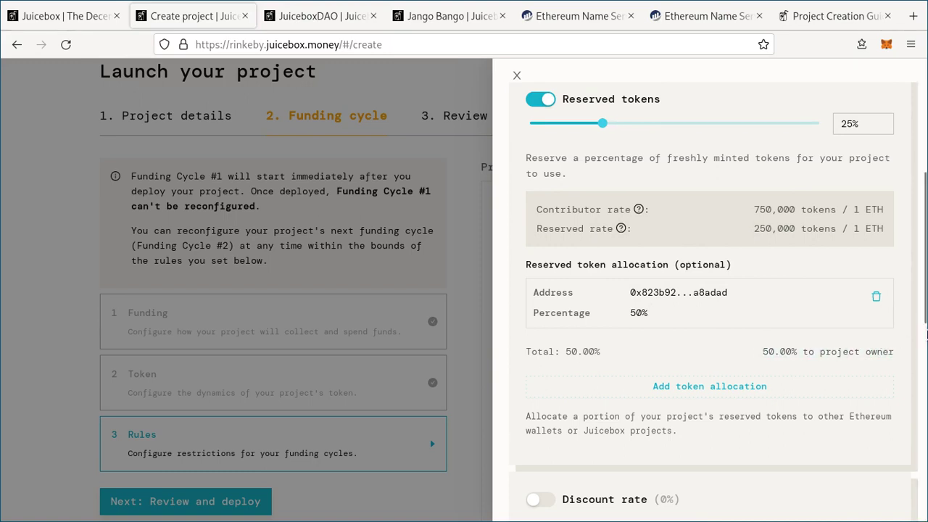
scroll(795, 335, "down", 2)
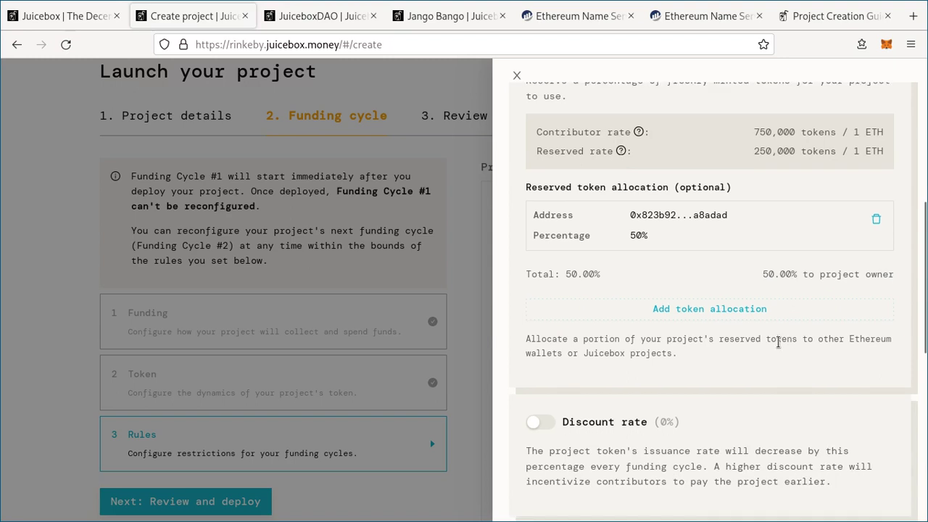
scroll(777, 341, "up", 4)
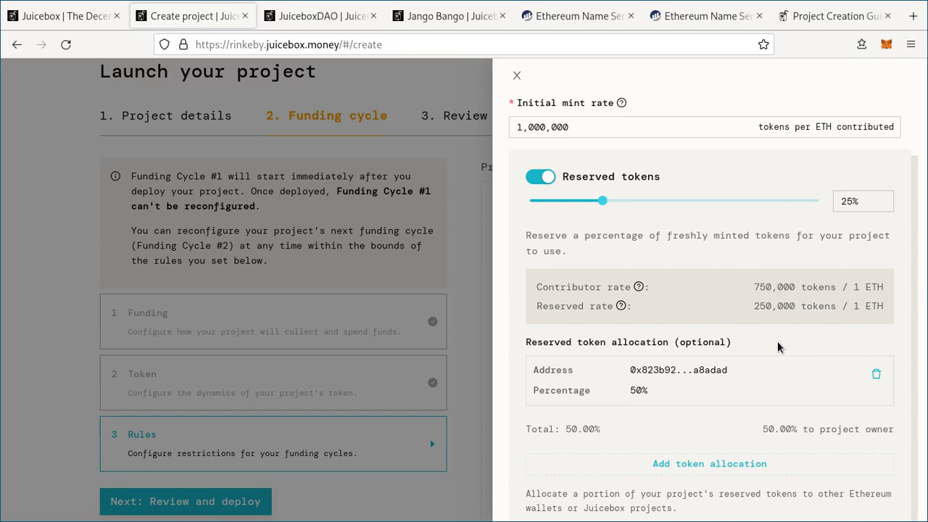
scroll(777, 342, "down", 2)
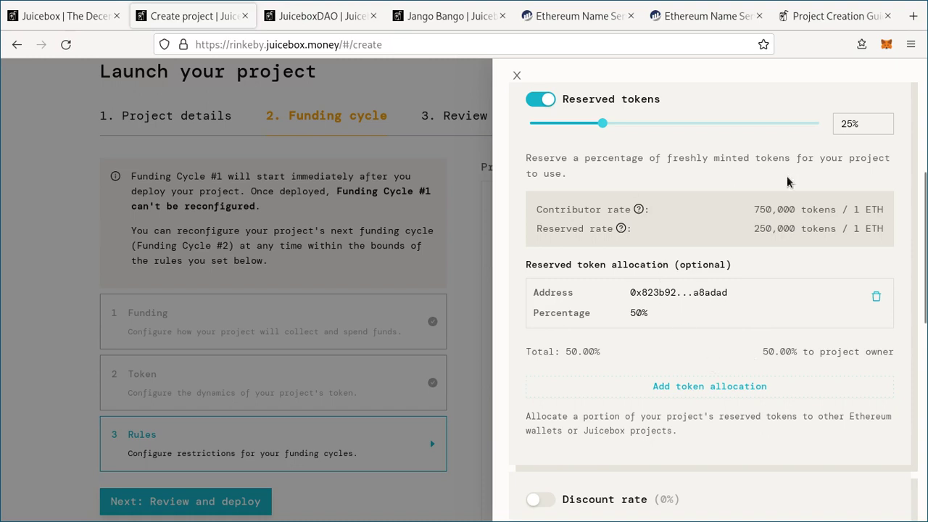
scroll(704, 368, "down", 5)
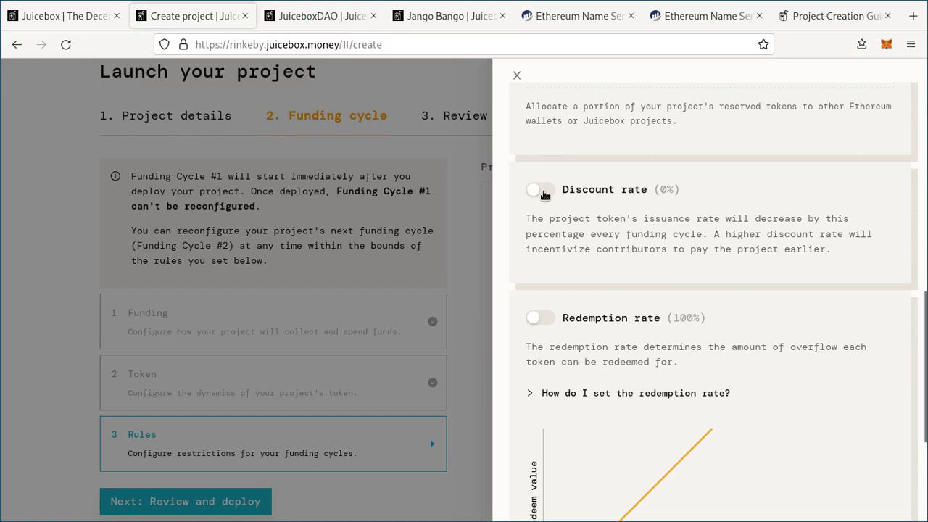
left_click(545, 194)
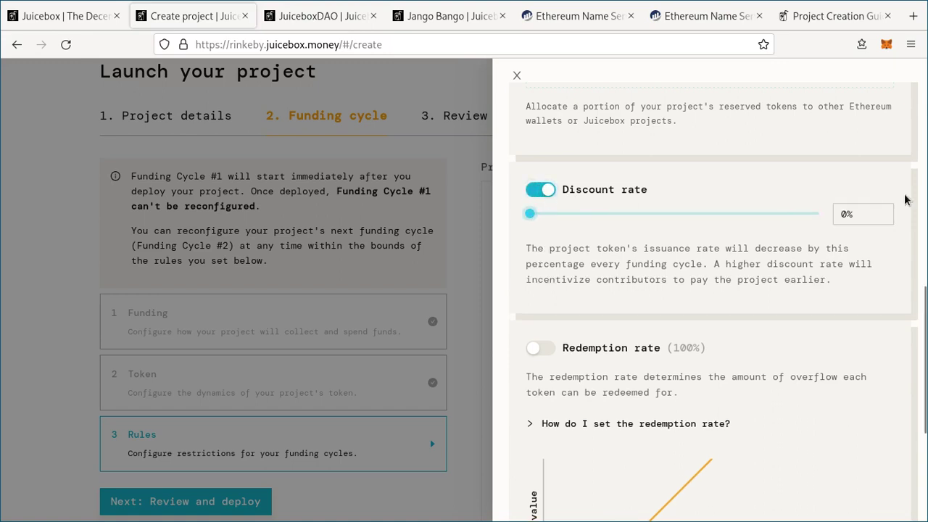
double_click(865, 211)
type("10")
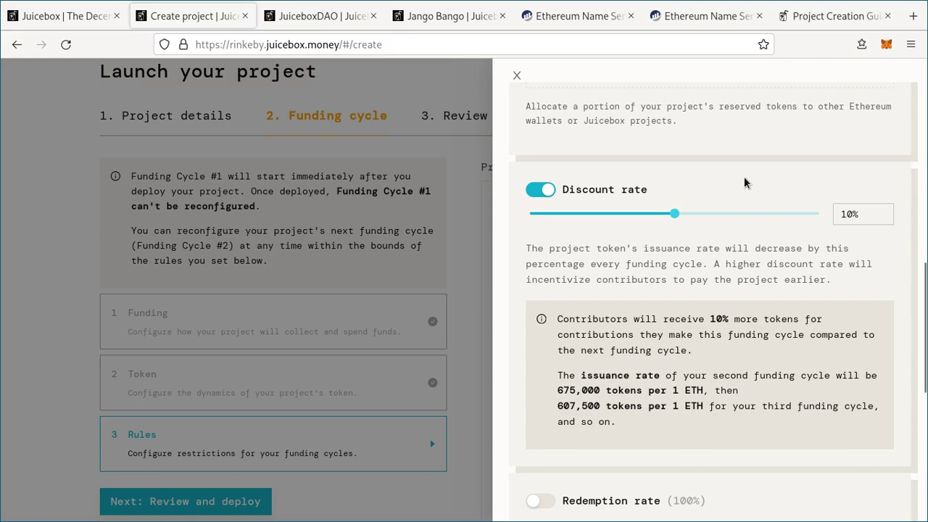
scroll(725, 218, "down", 2)
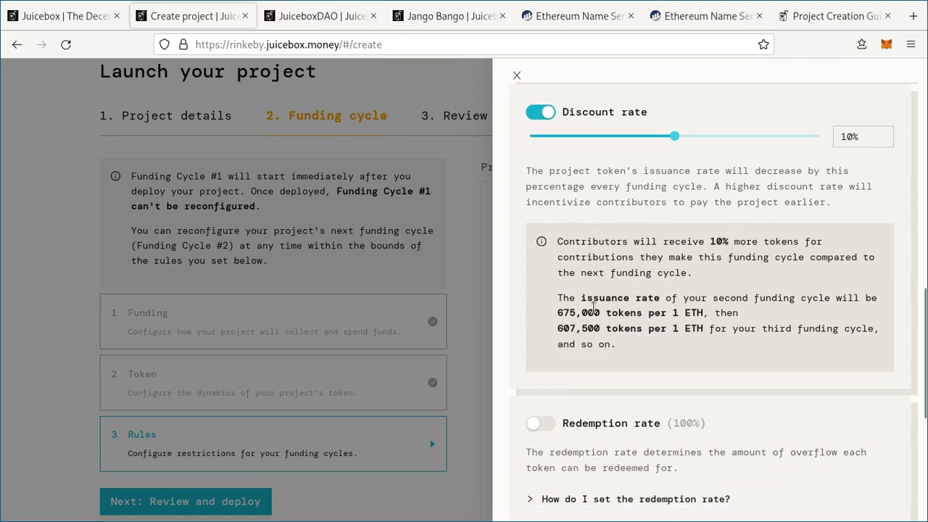
scroll(592, 332, "up", 8)
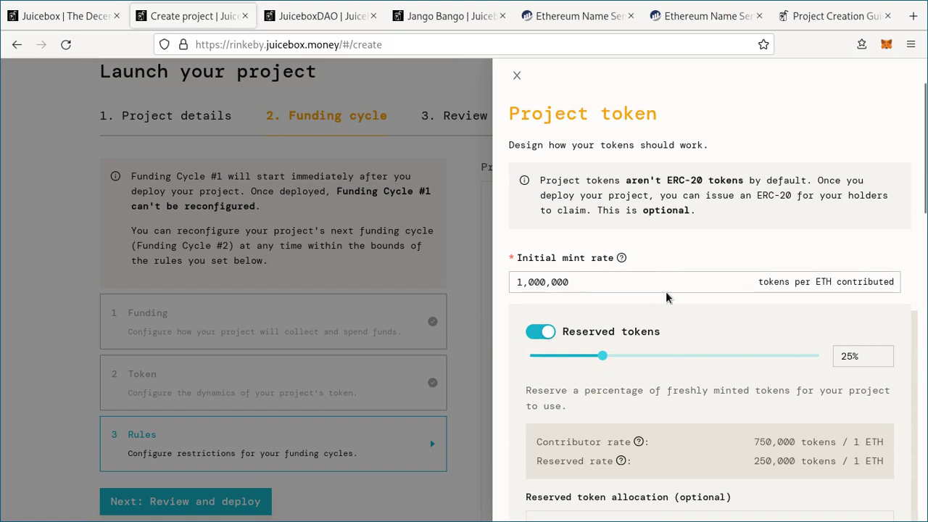
scroll(674, 294, "down", 4)
double_click(863, 202)
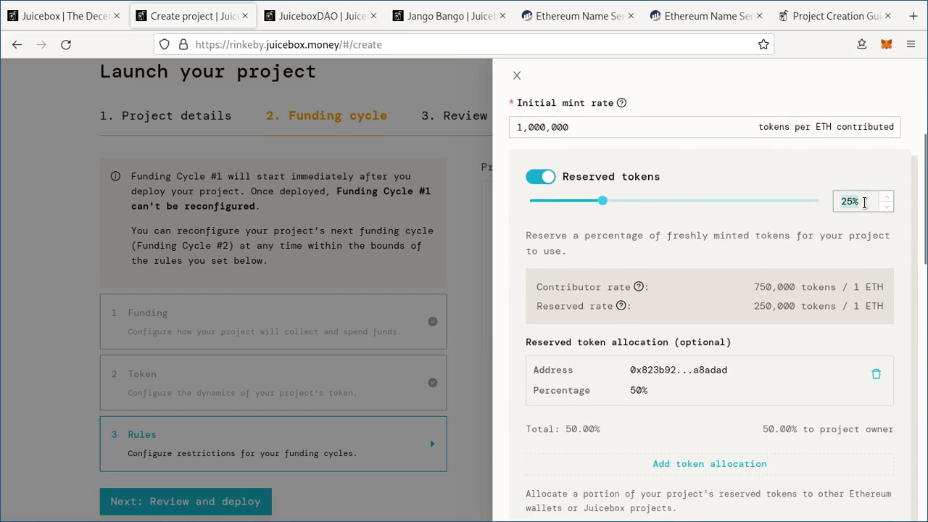
type("50")
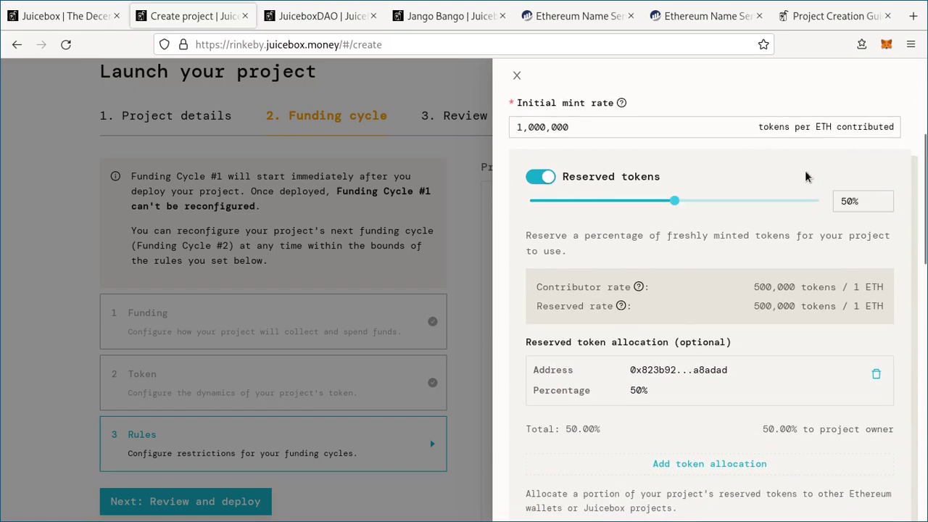
double_click(770, 287)
scroll(785, 342, "down", 10)
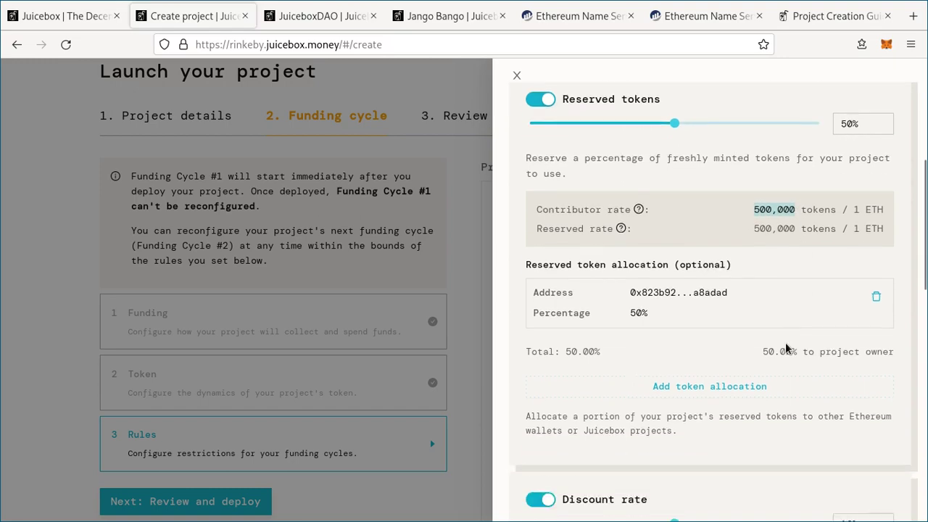
scroll(751, 317, "up", 7)
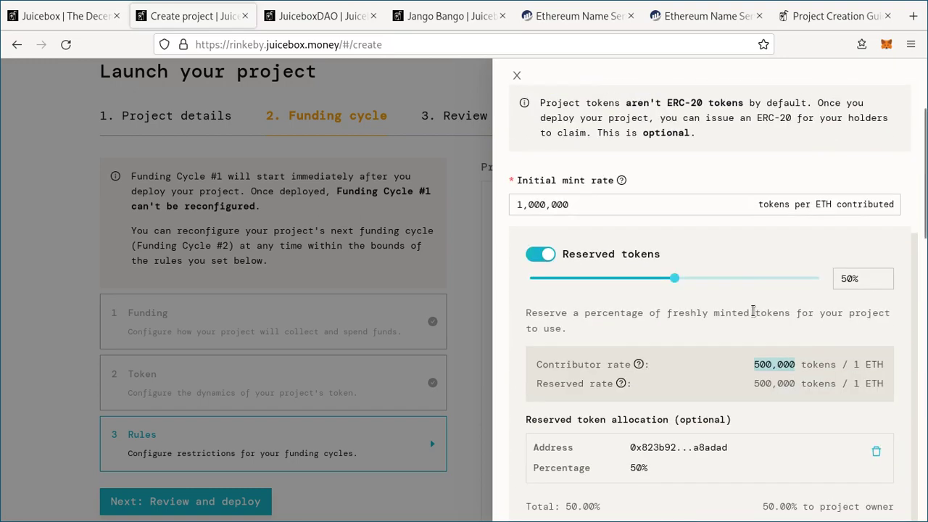
scroll(681, 223, "down", 5)
scroll(685, 223, "down", 3)
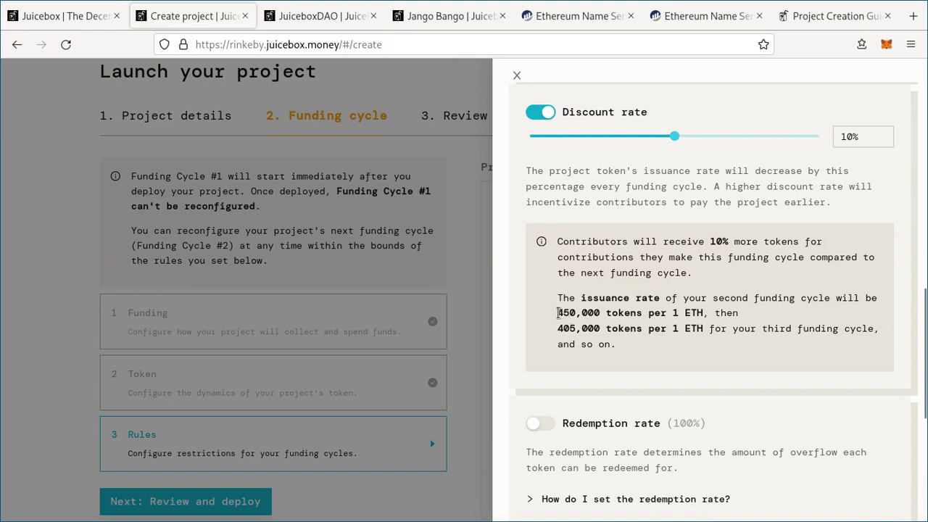
left_click_drag(558, 316, 597, 317)
left_click_drag(596, 317, 600, 329)
left_click(619, 347)
scroll(666, 308, "up", 2)
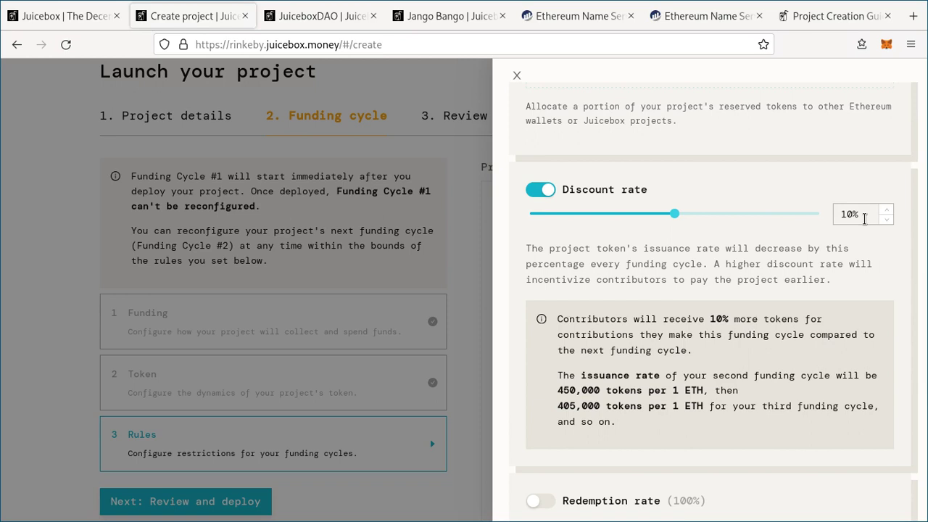
- Change the discount rate from 10% to 0.5%
key("shift+Left")
key("shift+Left")
key("shift+Left")
type("0.5")
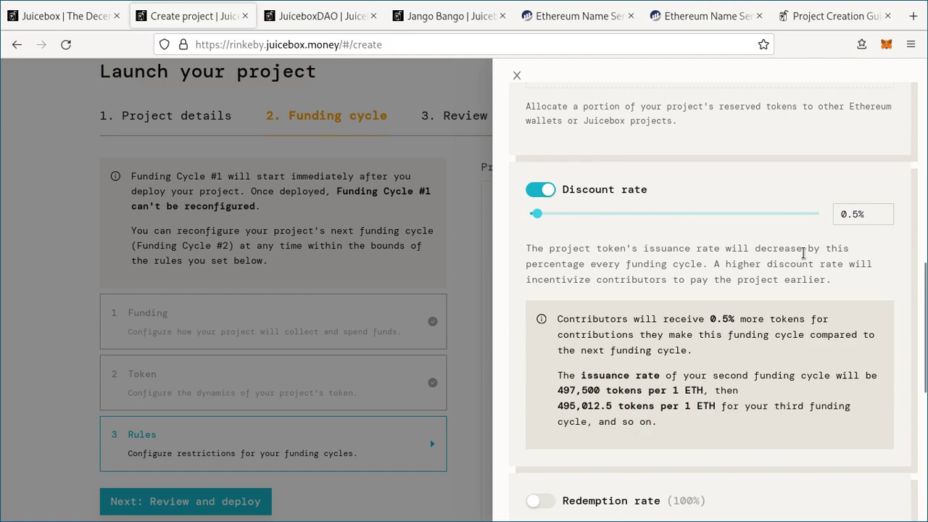
scroll(802, 251, "up", 2)
scroll(808, 258, "down", 3)
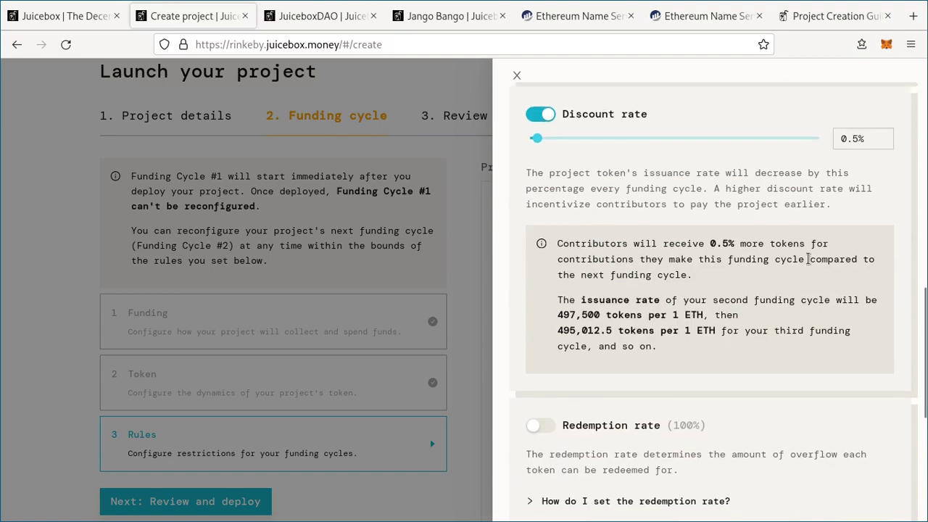
scroll(803, 254, "up", 1)
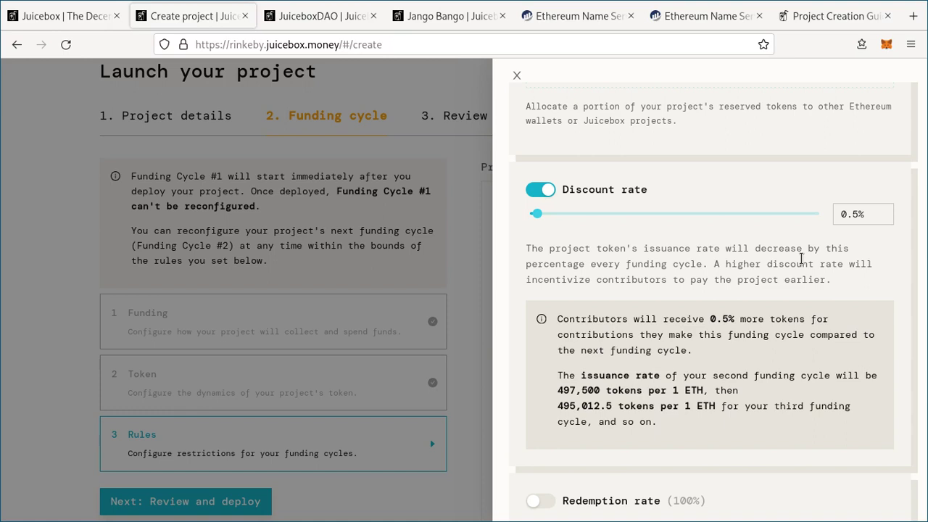
- Set reserved tokens from 50% to 25%, then switch to the JuiceboxDAO project page
scroll(790, 263, "up", 1)
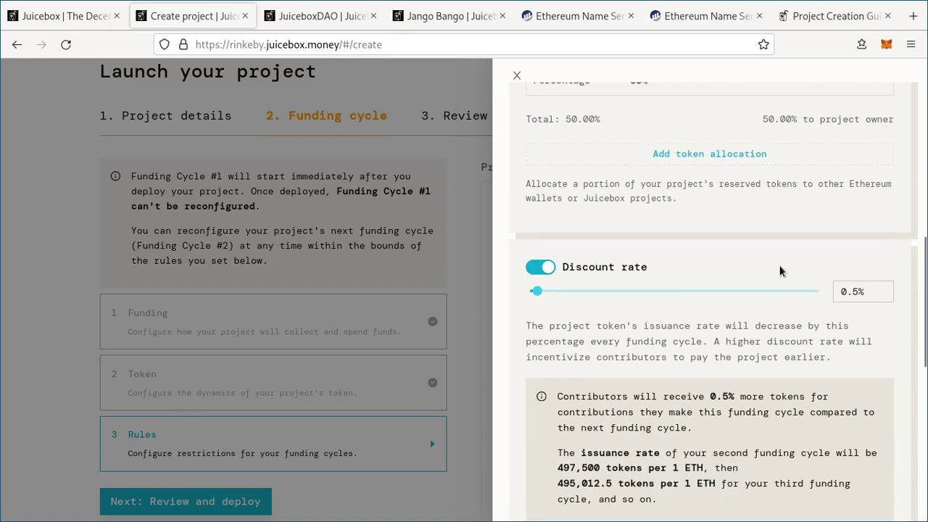
scroll(757, 296, "up", 2)
scroll(746, 301, "up", 3)
double_click(851, 279)
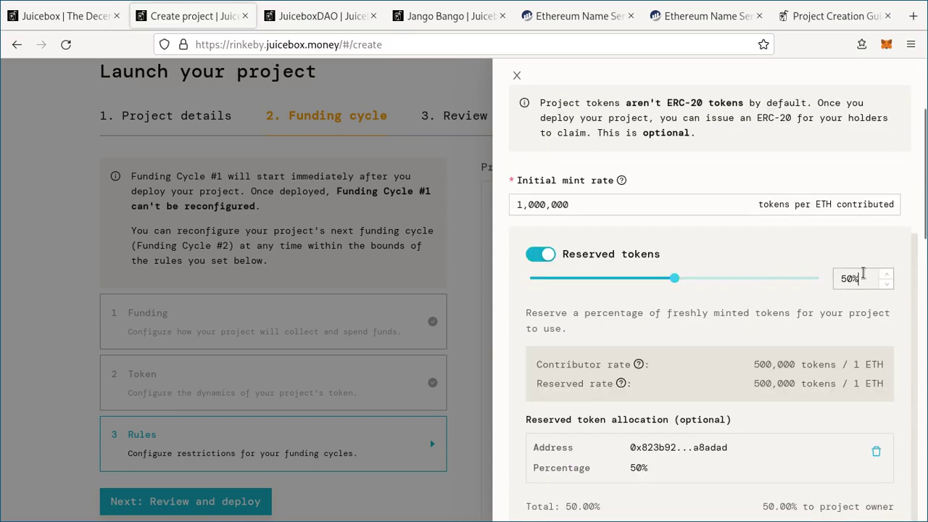
type("25")
scroll(815, 276, "down", 1)
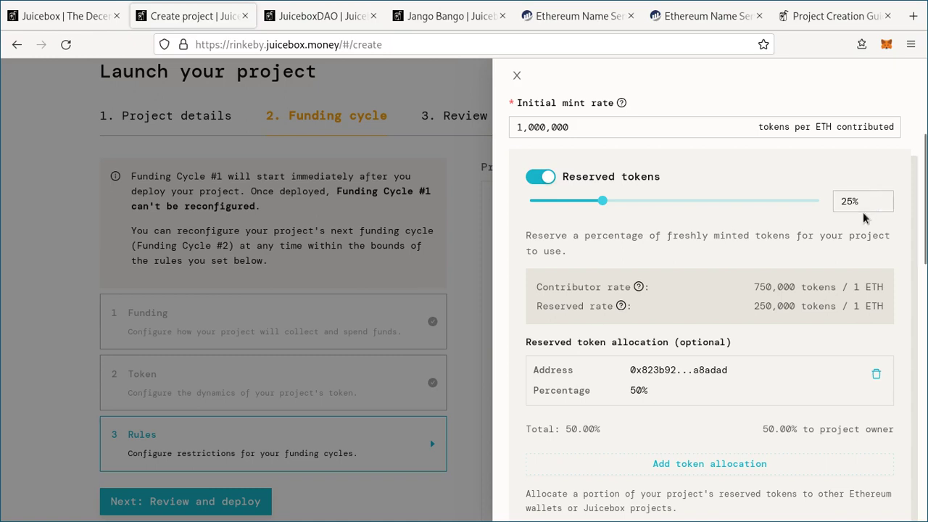
left_click(330, 16)
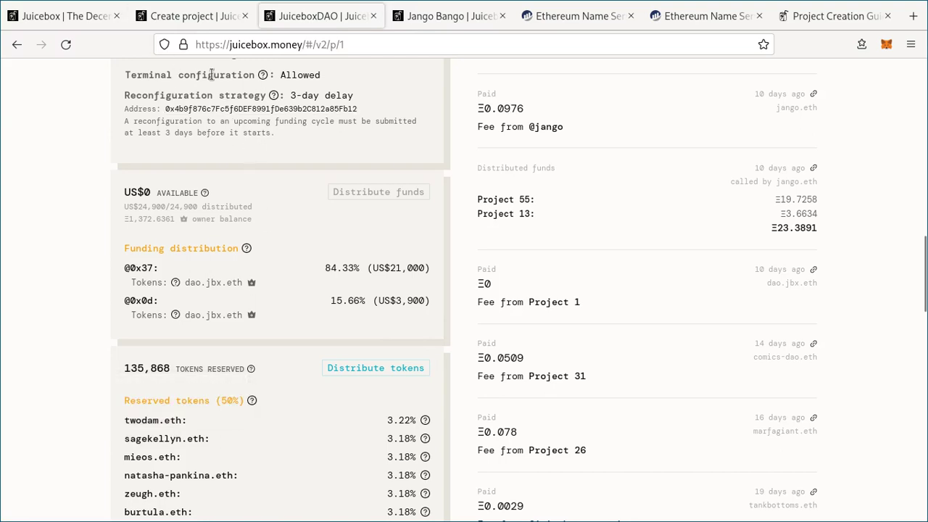
- Return to the Create project token settings and scroll down to the Redemption rate section
left_click(207, 23)
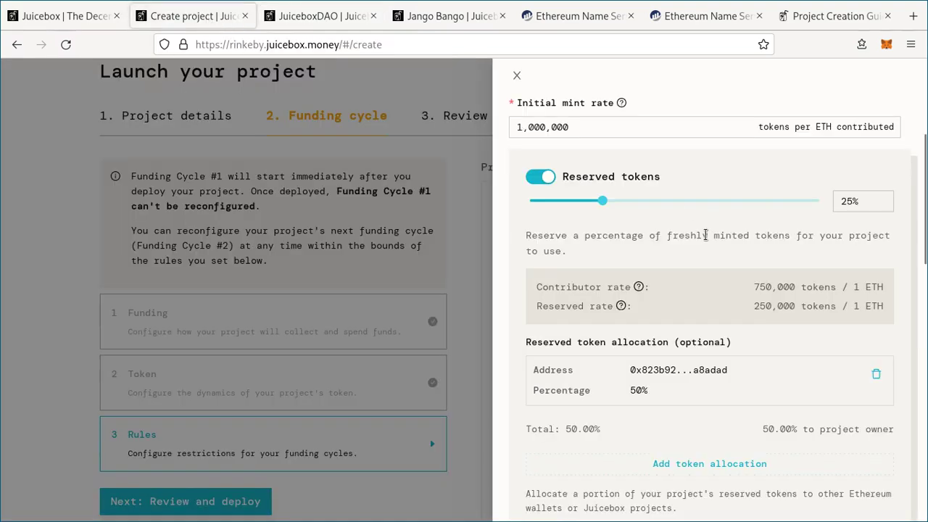
scroll(707, 239, "down", 5)
scroll(707, 239, "up", 5)
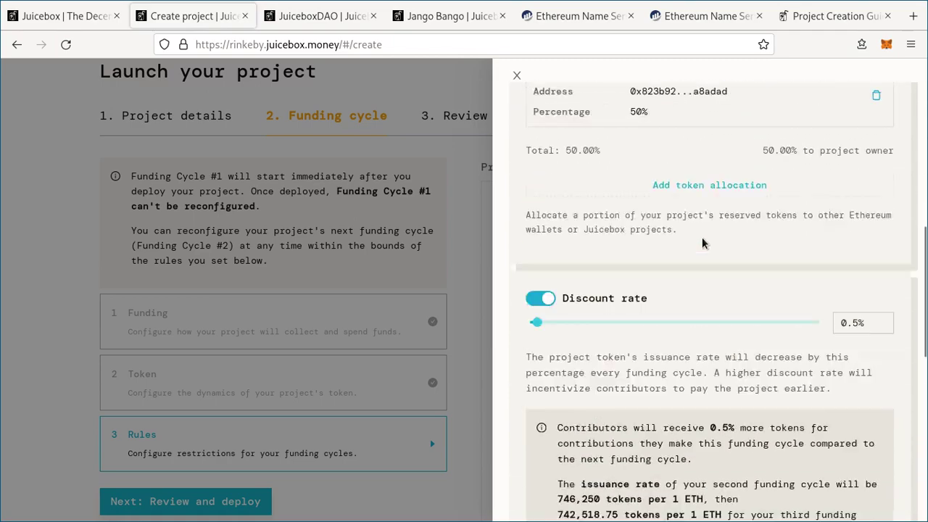
scroll(700, 247, "down", 10)
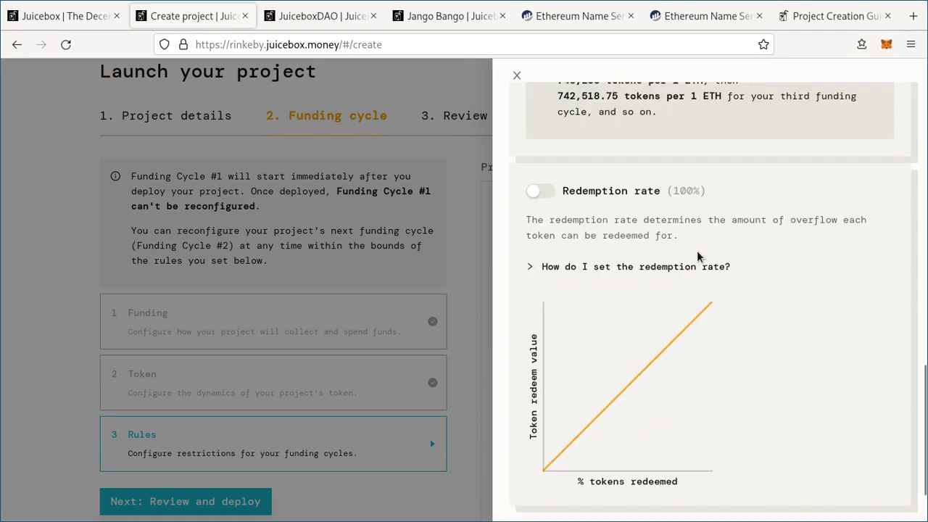
scroll(698, 256, "up", 6)
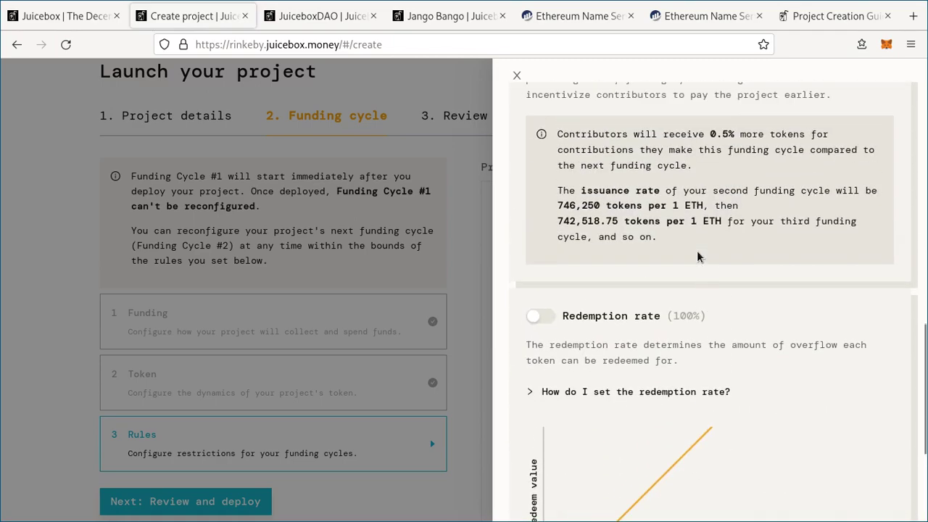
scroll(607, 290, "down", 1)
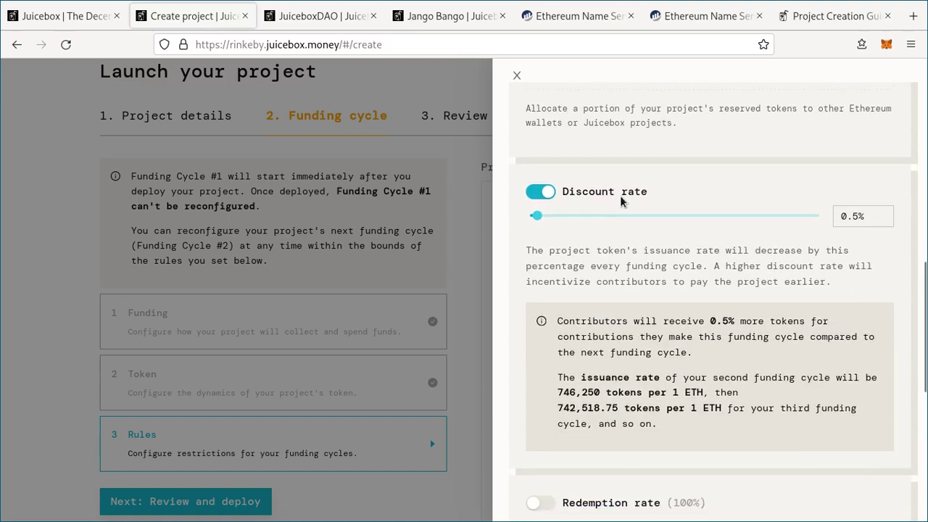
scroll(667, 267, "down", 2)
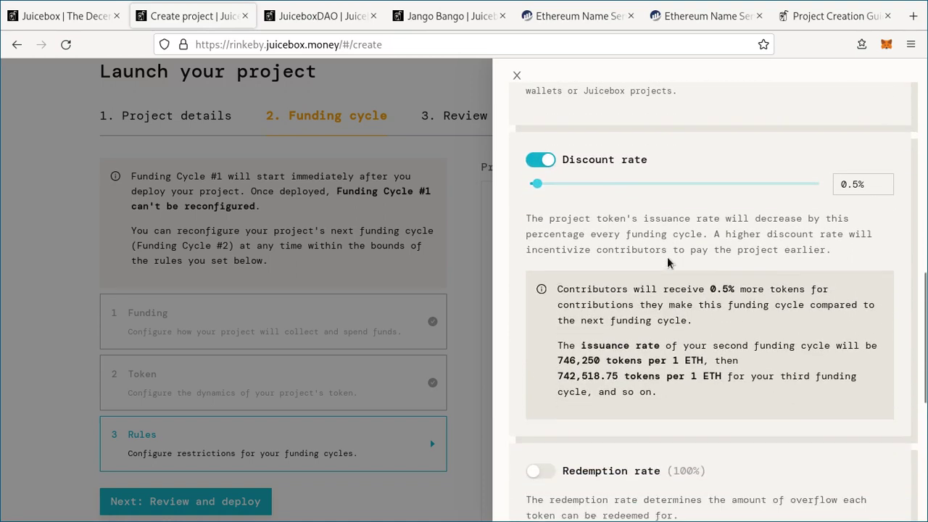
scroll(667, 267, "down", 2)
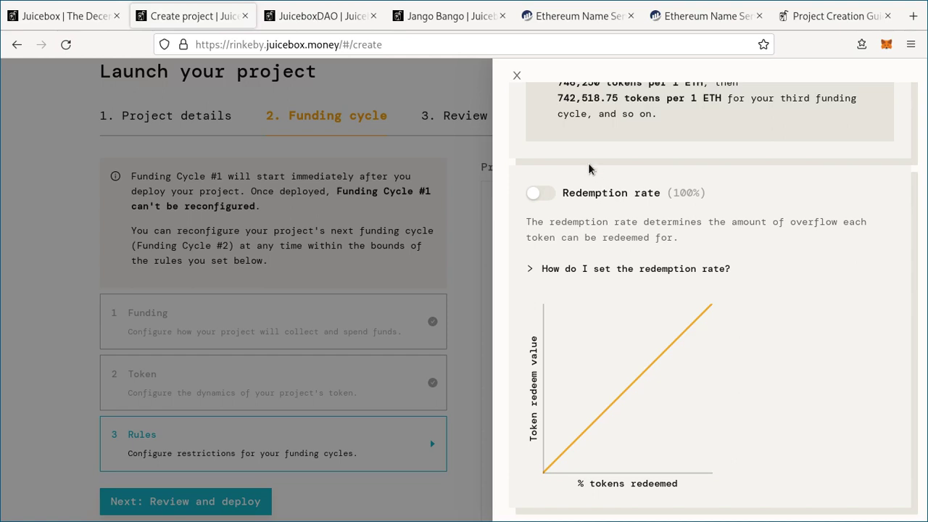
- Turn on the redemption rate and try values of 50% and 25%
left_click(537, 193)
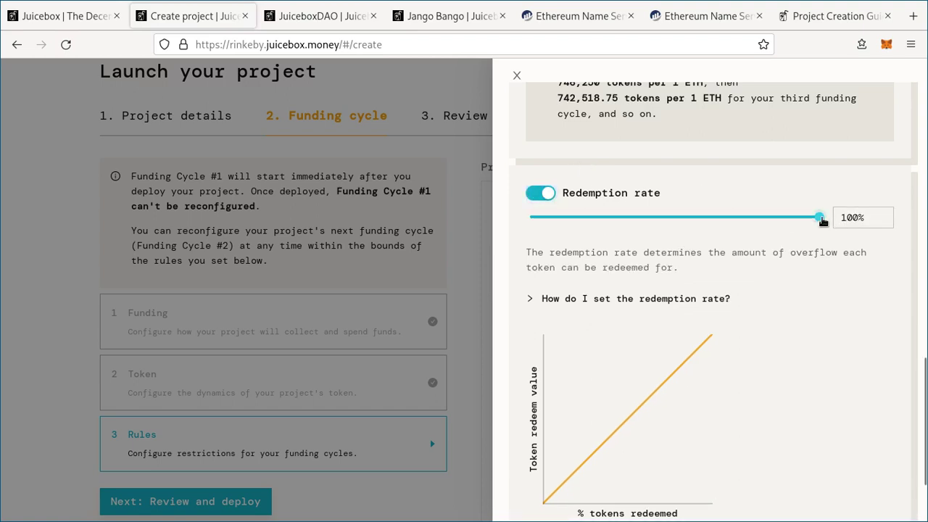
left_click(850, 219)
type("50")
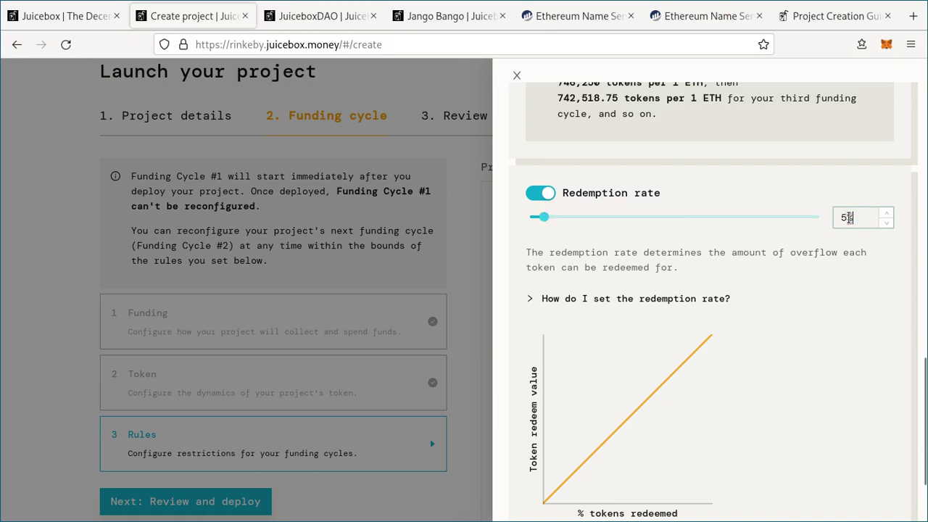
scroll(760, 363, "up", 2)
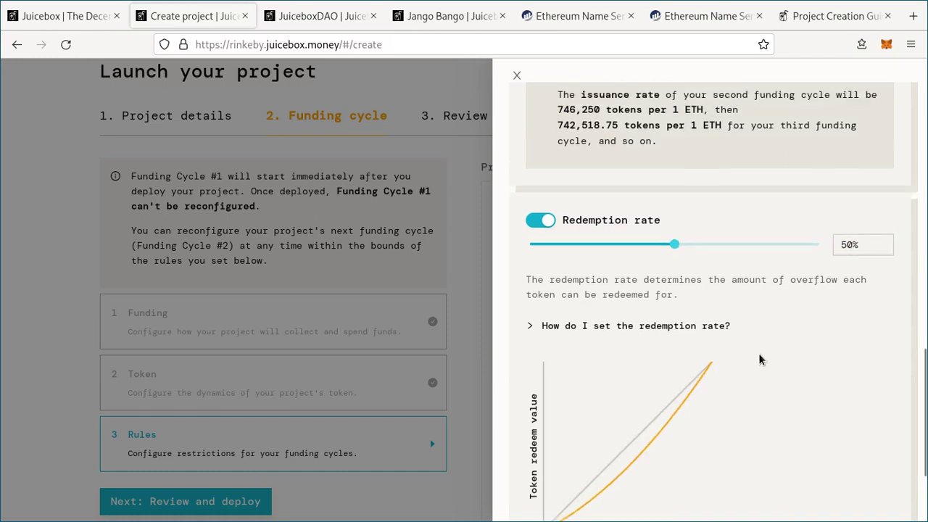
scroll(760, 361, "down", 3)
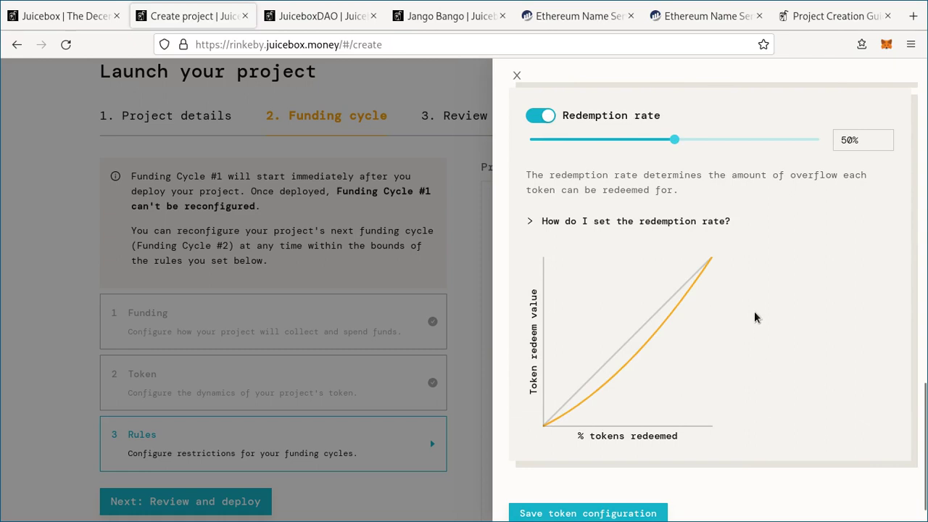
double_click(869, 144)
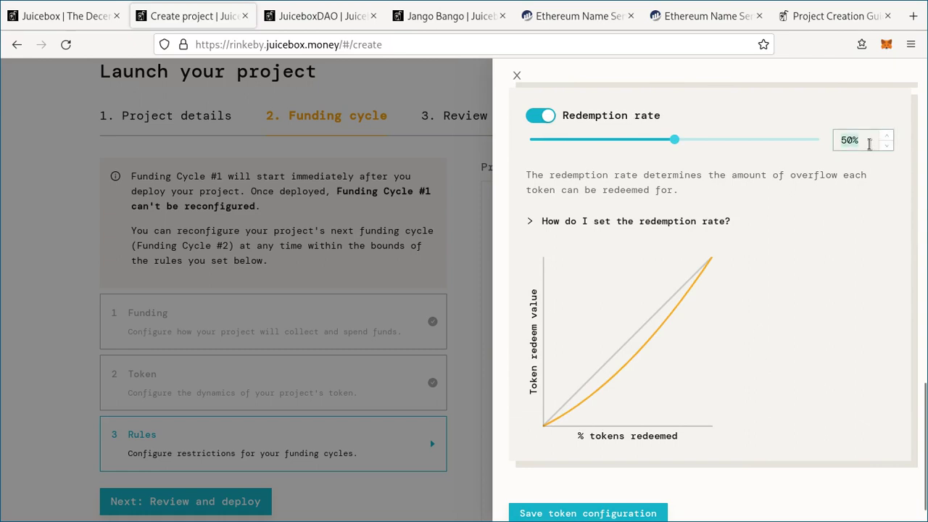
type("25")
left_click(850, 220)
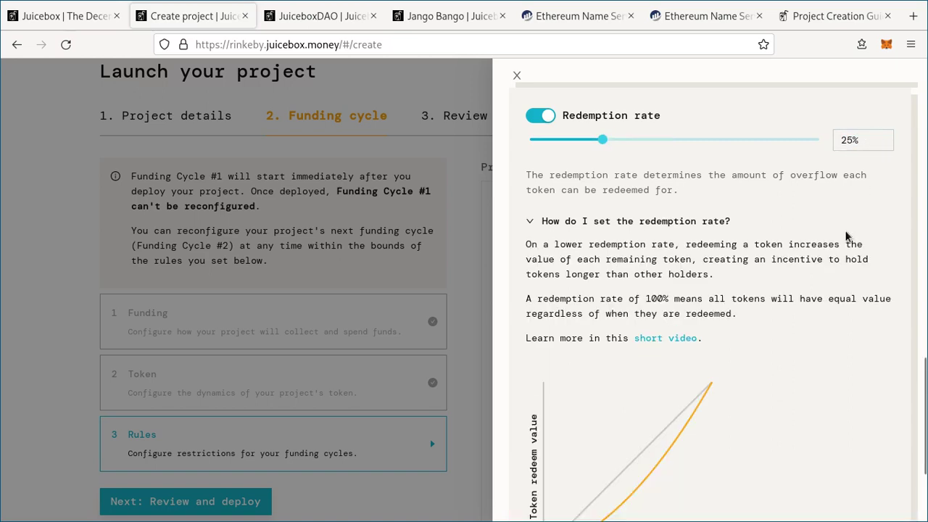
left_click(822, 223)
double_click(856, 140)
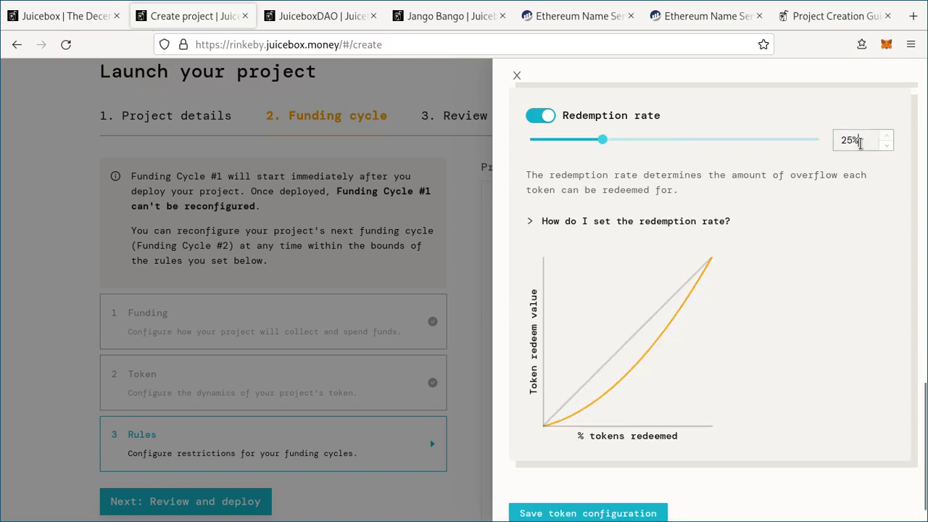
left_click(892, 184)
- Set the redemption rate to 80% and save the token configuration
left_click(865, 143)
double_click(865, 143)
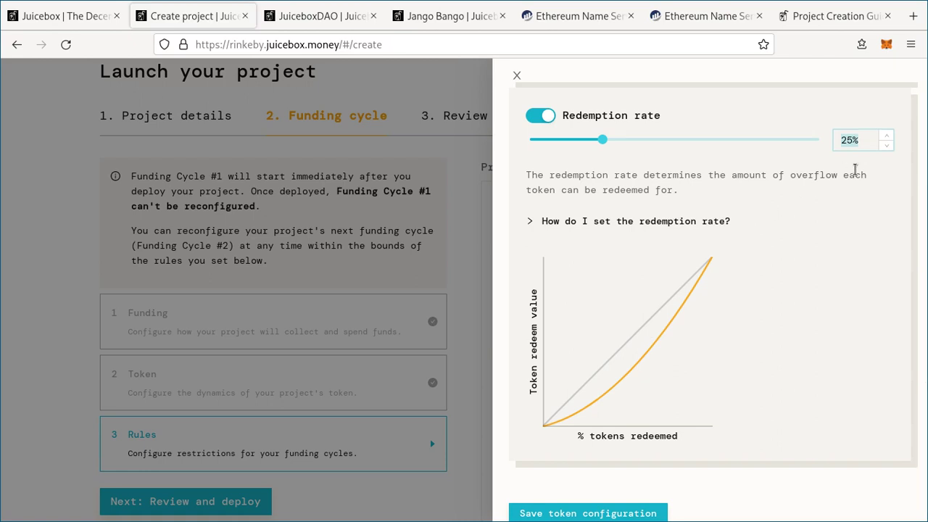
type("80")
left_click(855, 170)
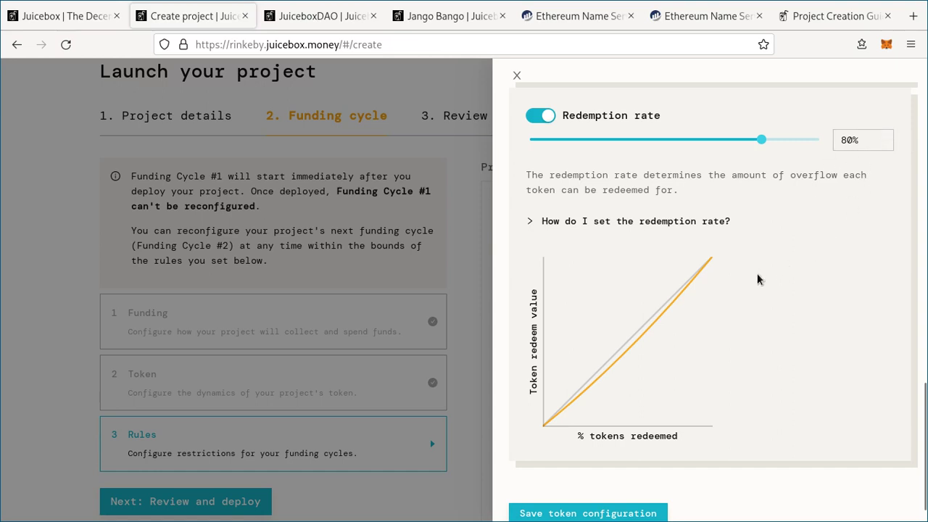
scroll(689, 362, "down", 1)
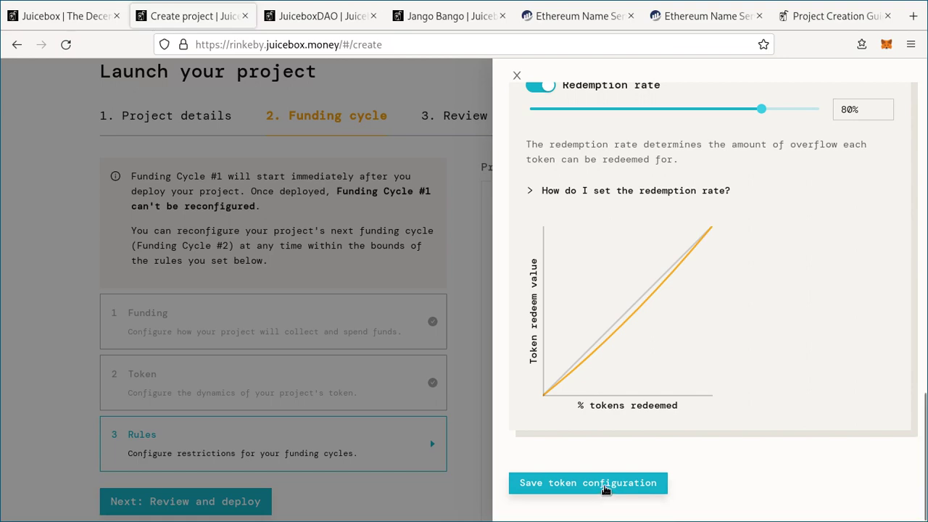
left_click(605, 482)
- Open the funding cycle Rules settings
scroll(404, 372, "down", 3)
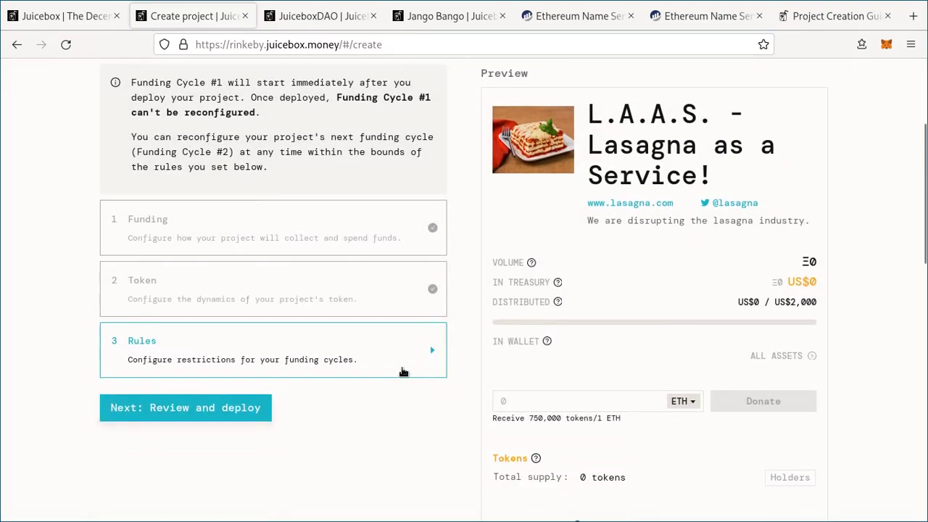
left_click(402, 364)
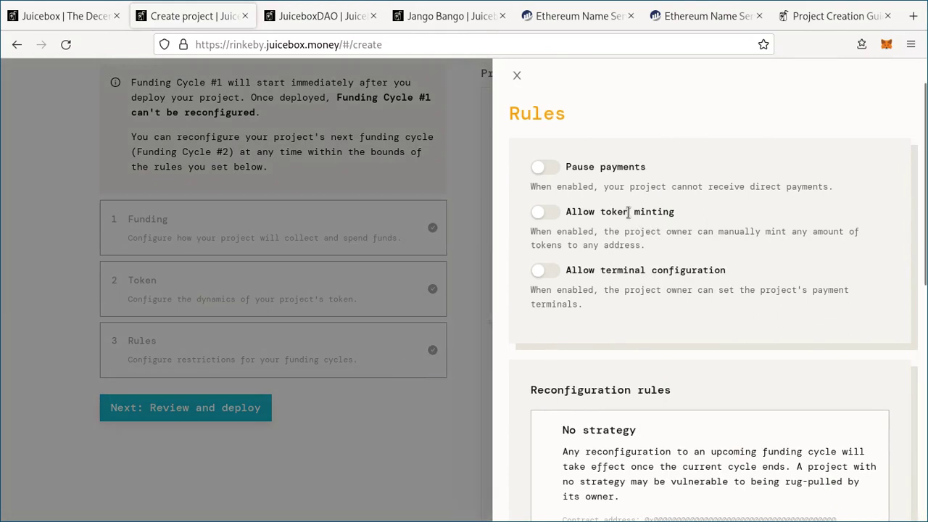
scroll(627, 212, "down", 2)
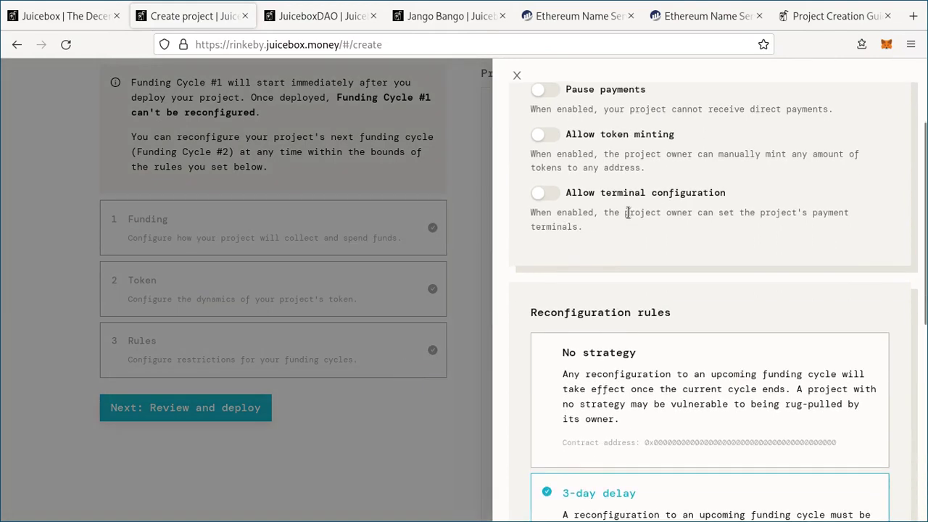
scroll(628, 212, "up", 2)
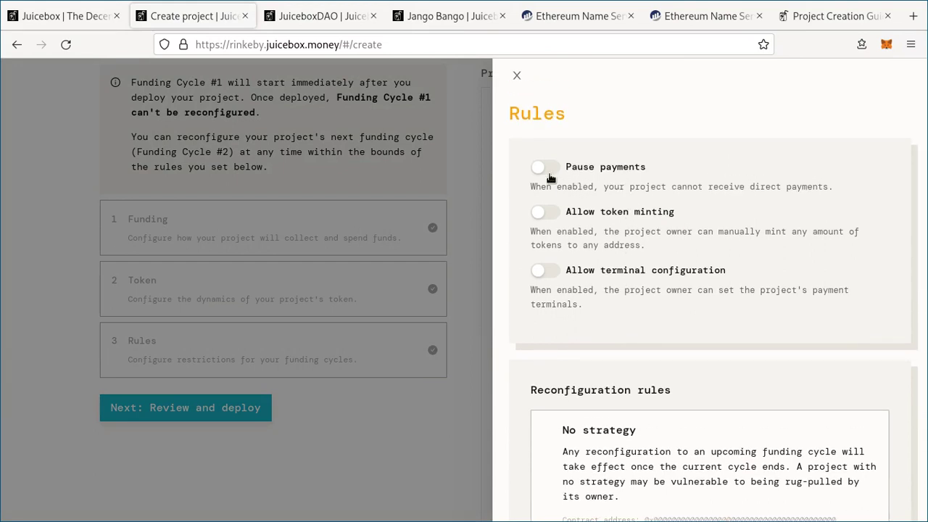
- Toggle Pause payments on and off twice, leaving it off
left_click(545, 169)
left_click(550, 176)
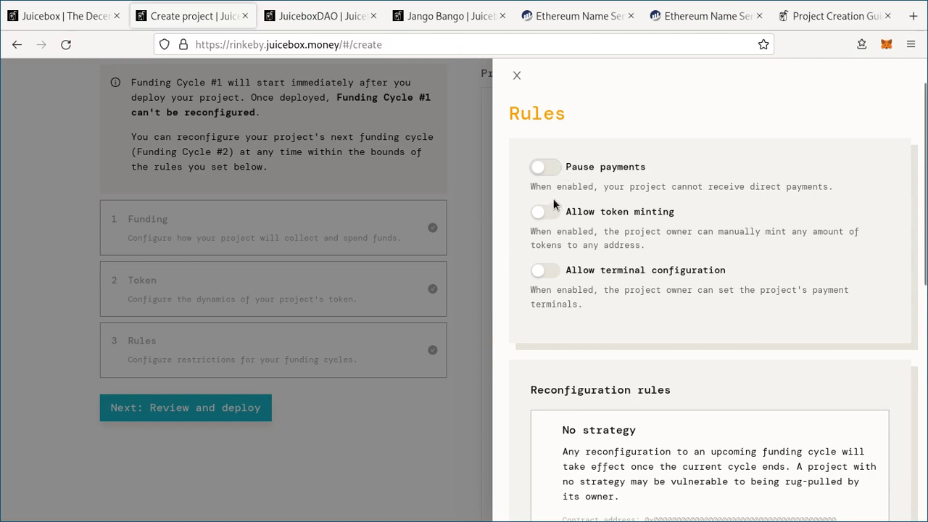
left_click(552, 172)
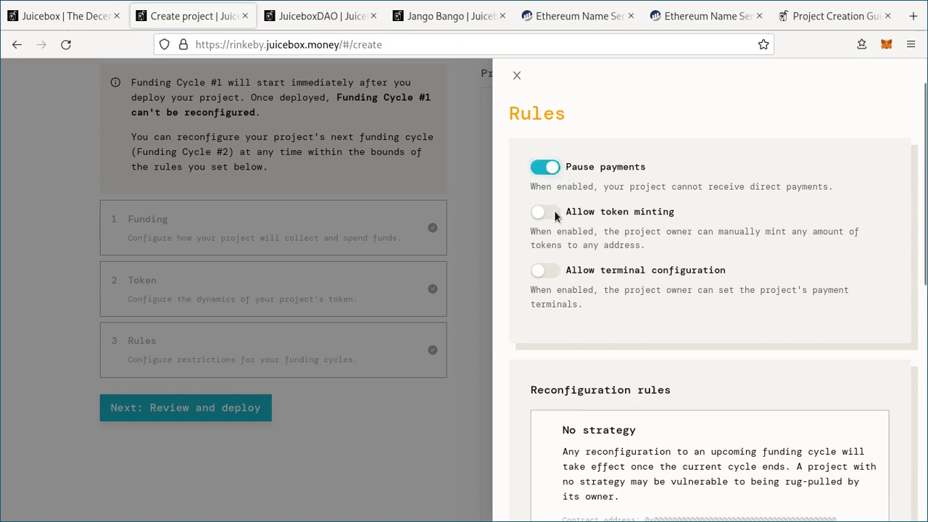
left_click(543, 166)
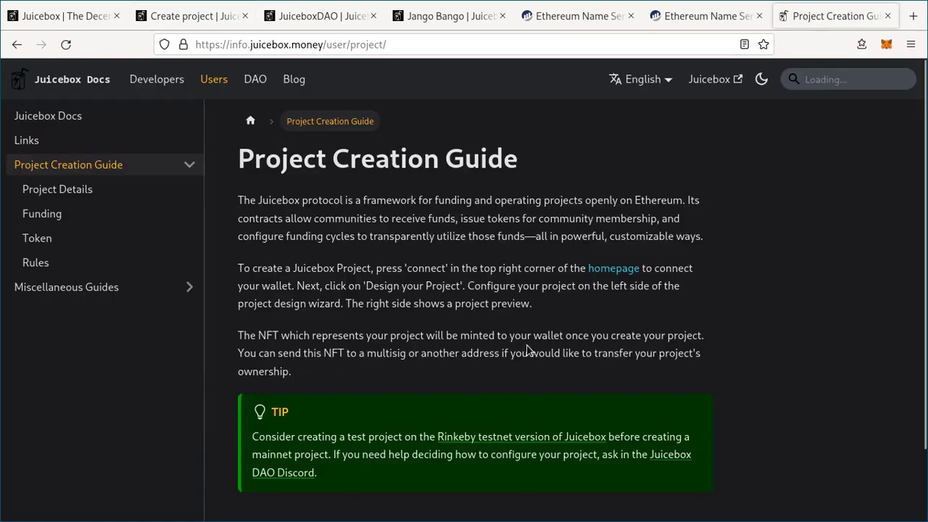
- View the developer docs' Learn > Architecture page, then return to the project's Rules settings
left_click(168, 85)
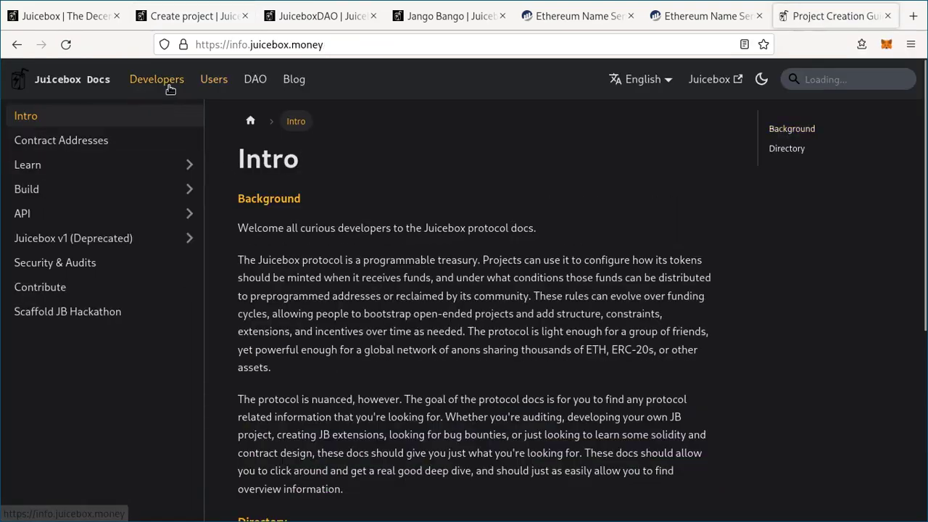
left_click(156, 170)
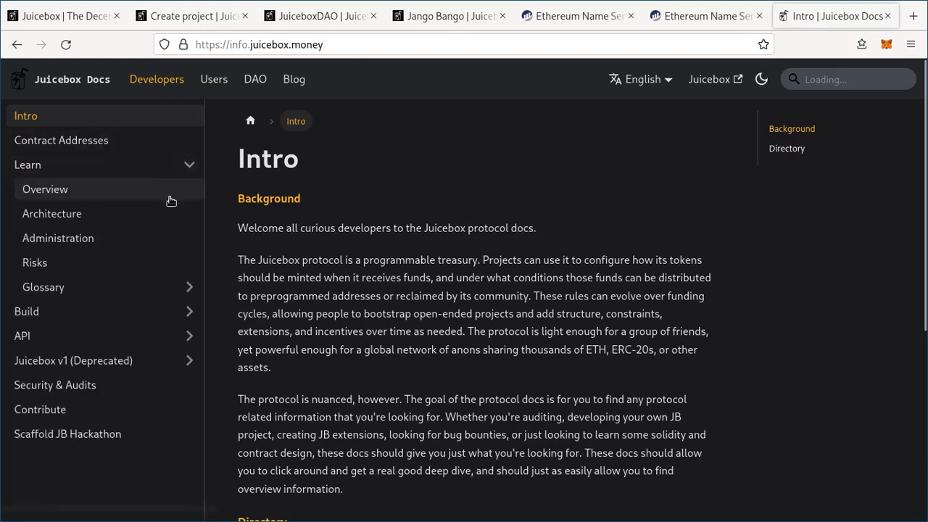
left_click(164, 312)
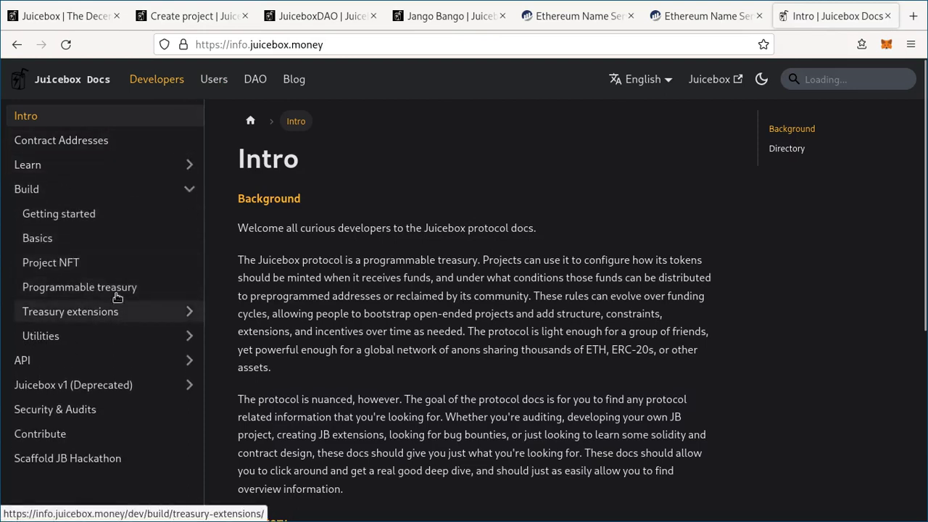
left_click(110, 163)
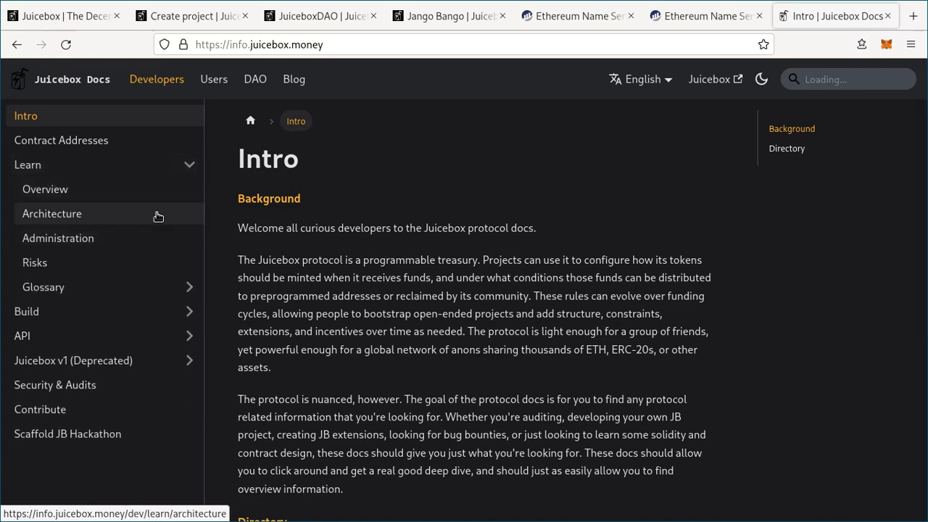
left_click(155, 213)
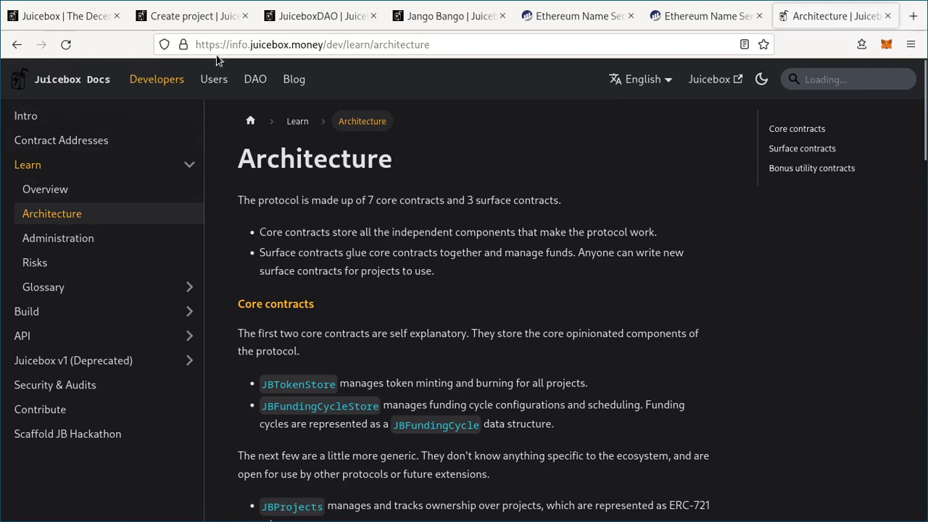
left_click(158, 16)
scroll(536, 298, "down", 2)
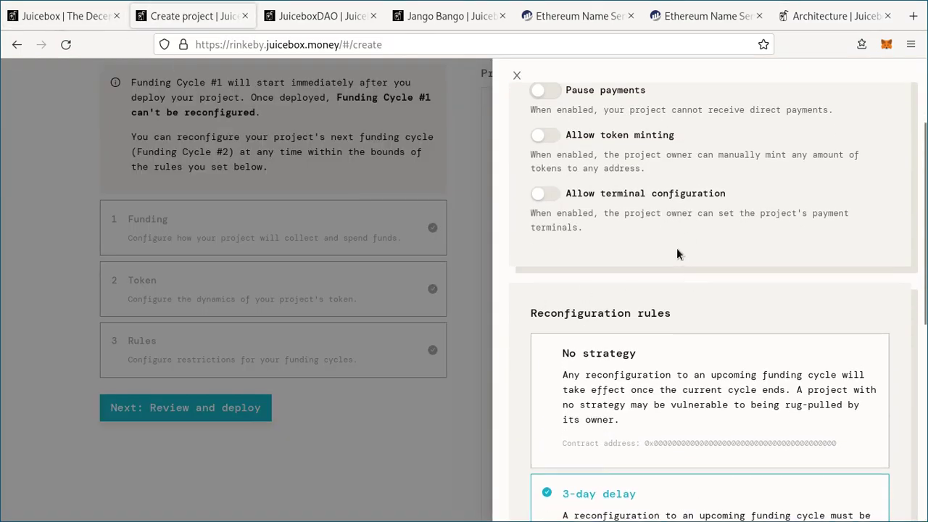
- Review the Reconfiguration rules section and select No strategy
scroll(677, 261, "up", 2)
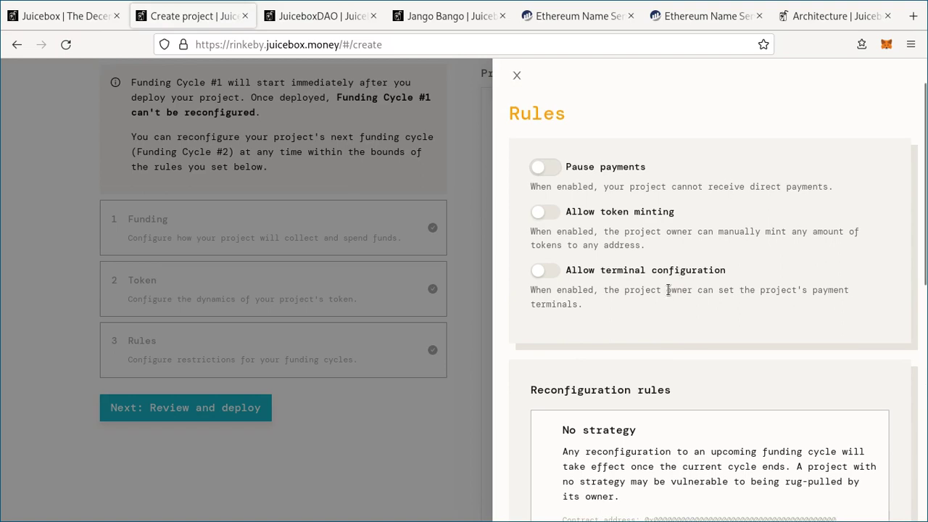
scroll(663, 301, "down", 8)
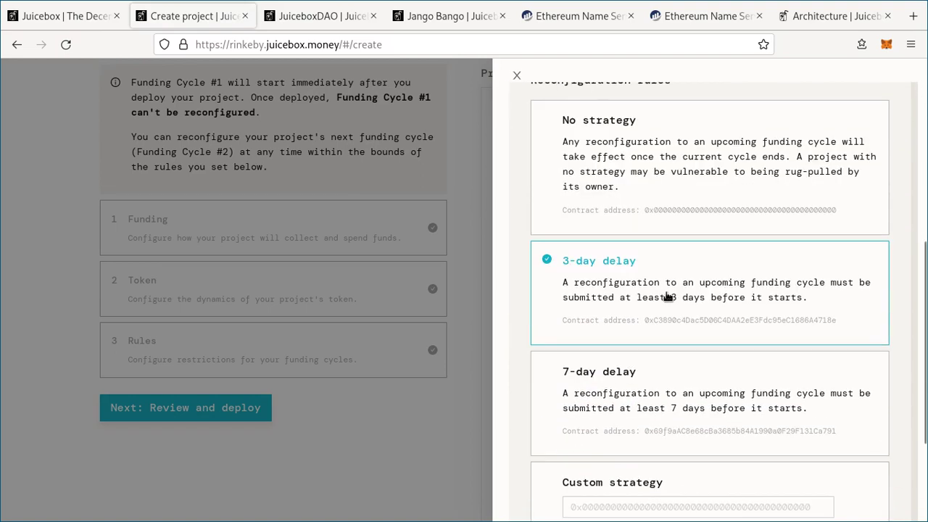
scroll(661, 282, "up", 4)
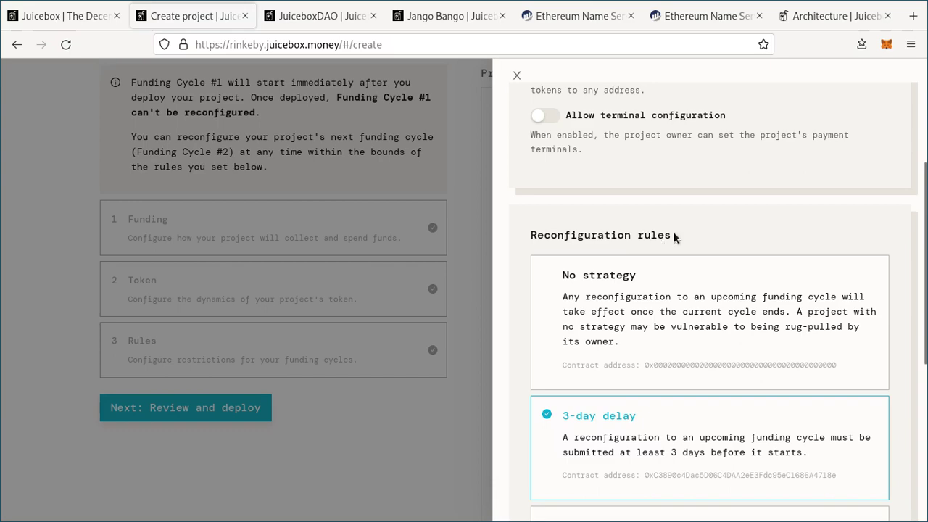
left_click_drag(673, 234, 514, 238)
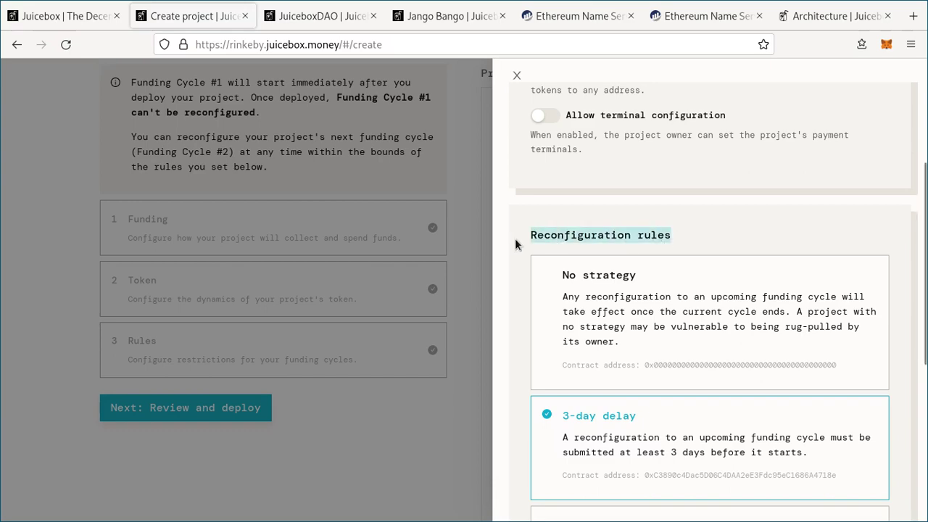
left_click(564, 238)
scroll(622, 237, "down", 4)
scroll(613, 250, "up", 2)
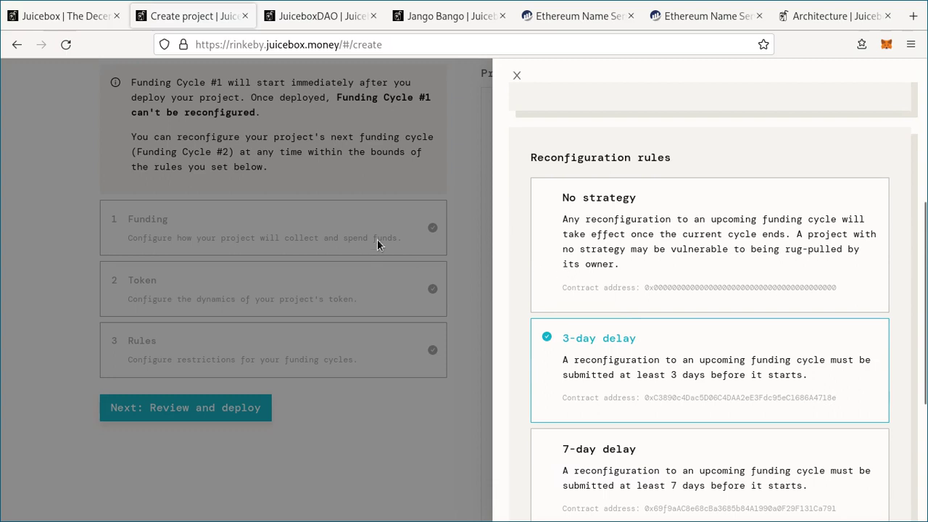
left_click(580, 251)
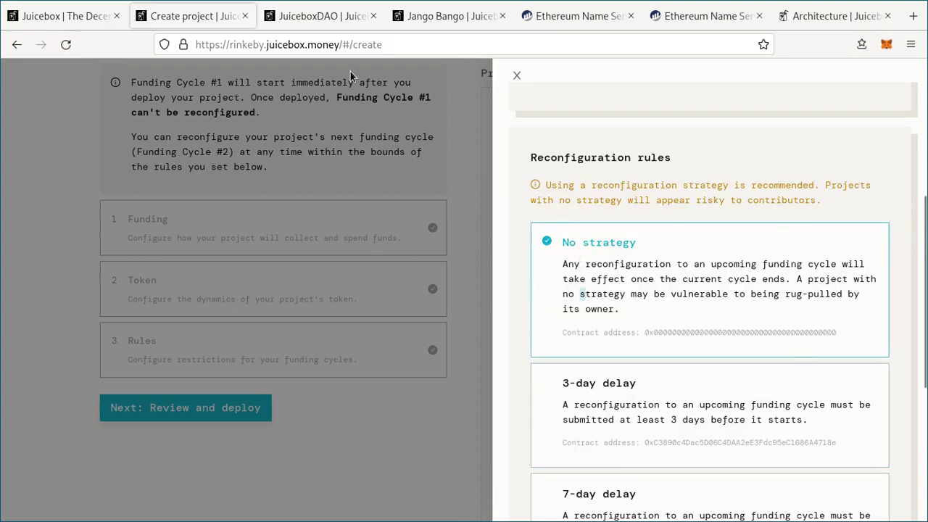
- Compare with JuiceboxDAO's page, reselect the 3-day delay strategy, then go back to JuiceboxDAO
left_click(322, 16)
scroll(327, 304, "up", 6)
scroll(348, 316, "up", 1)
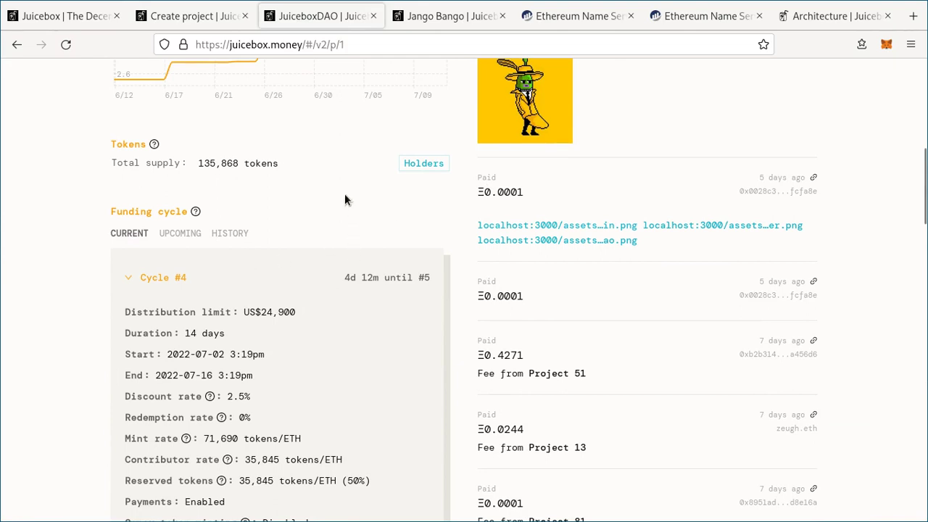
left_click(210, 16)
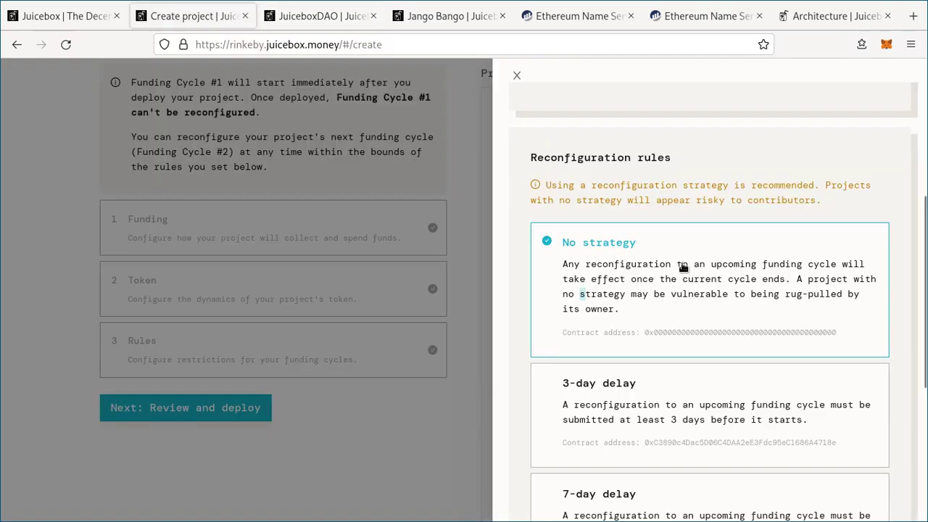
scroll(637, 255, "down", 2)
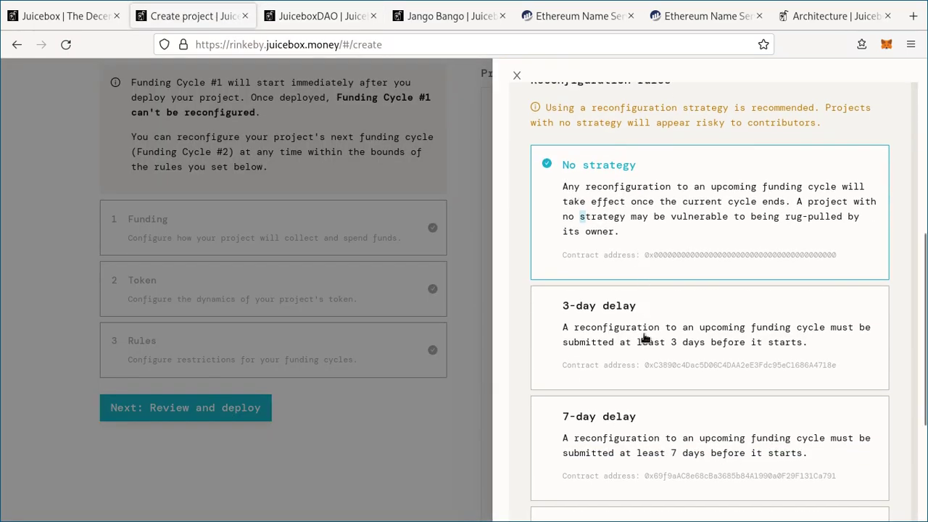
left_click_drag(645, 337, 625, 339)
left_click(522, 318)
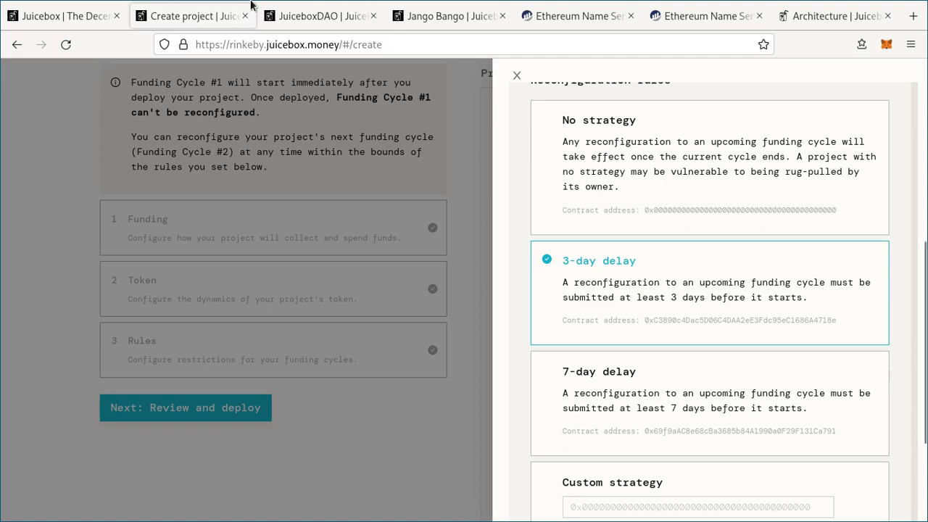
left_click(312, 16)
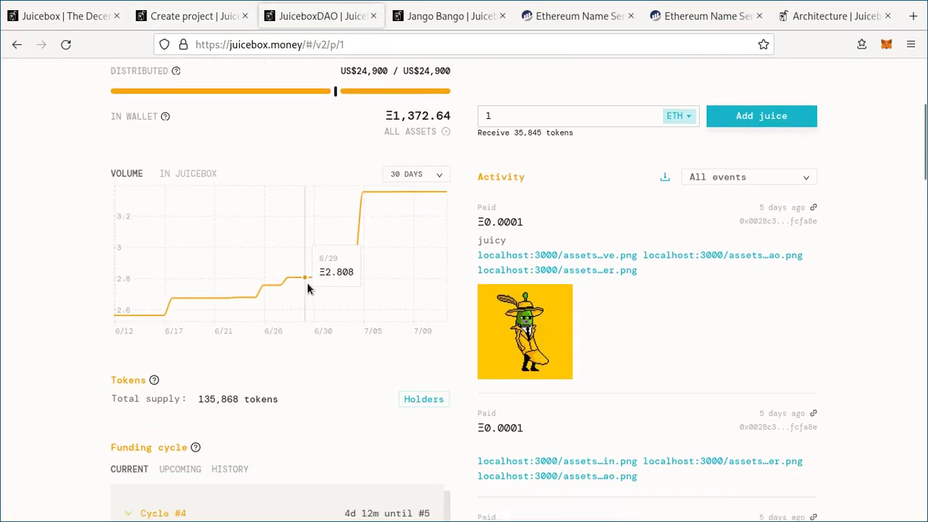
- Expand JuiceboxDAO's Cycle #4 settings to read its 3-day delay strategy, then return to Create project
scroll(340, 282, "down", 5)
left_click_drag(360, 184, 424, 182)
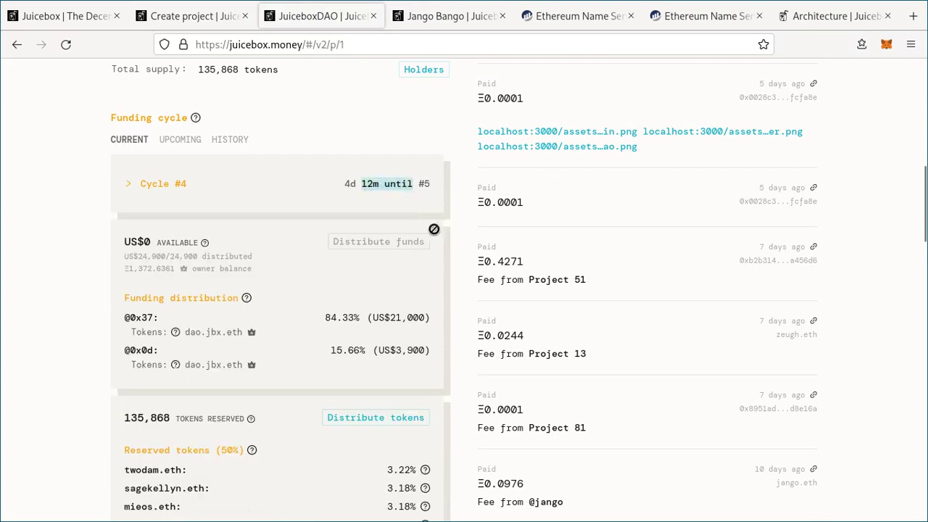
left_click(425, 174)
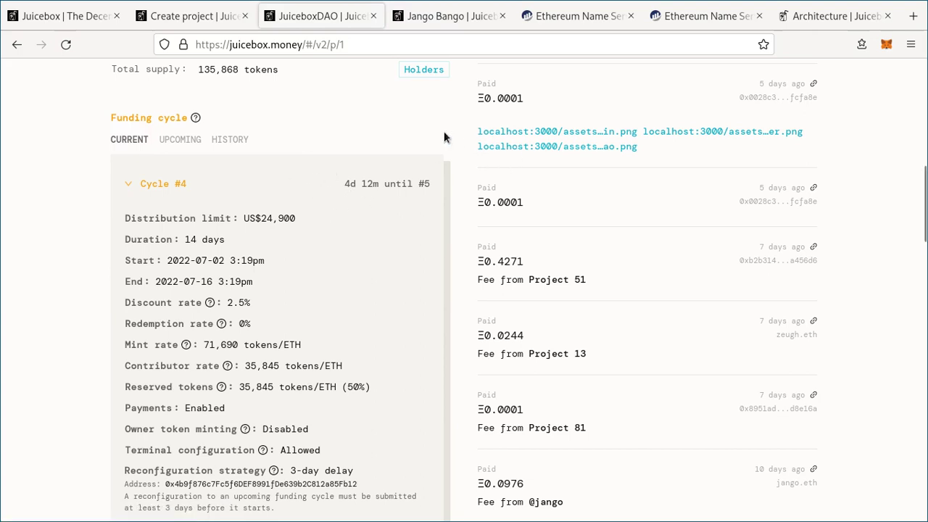
left_click(205, 14)
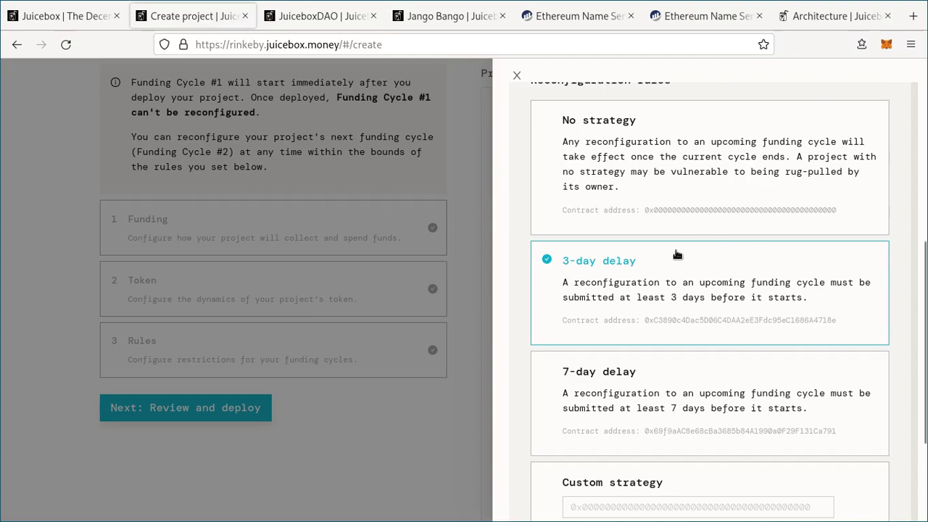
- Scroll the Rules drawer with the 3-day delay strategy selected down to Save rules
scroll(666, 314, "down", 2)
scroll(661, 319, "up", 4)
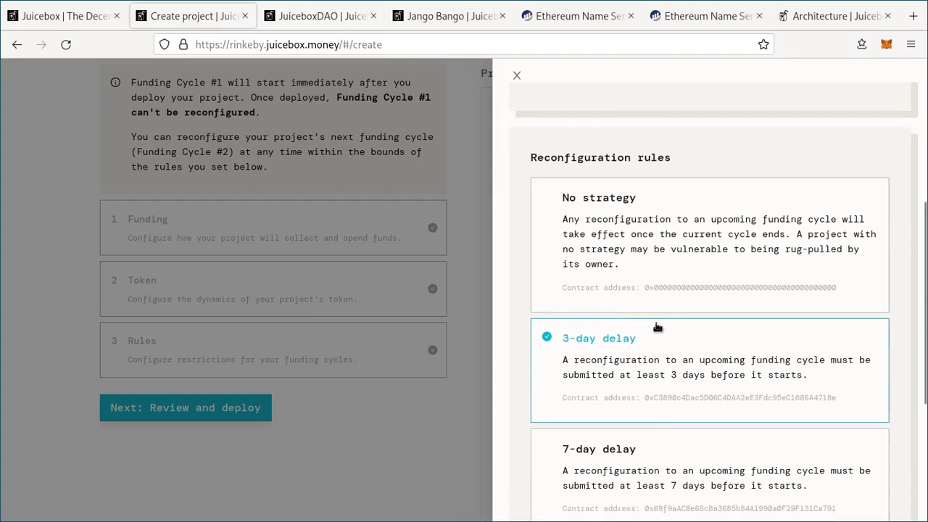
scroll(635, 343, "down", 4)
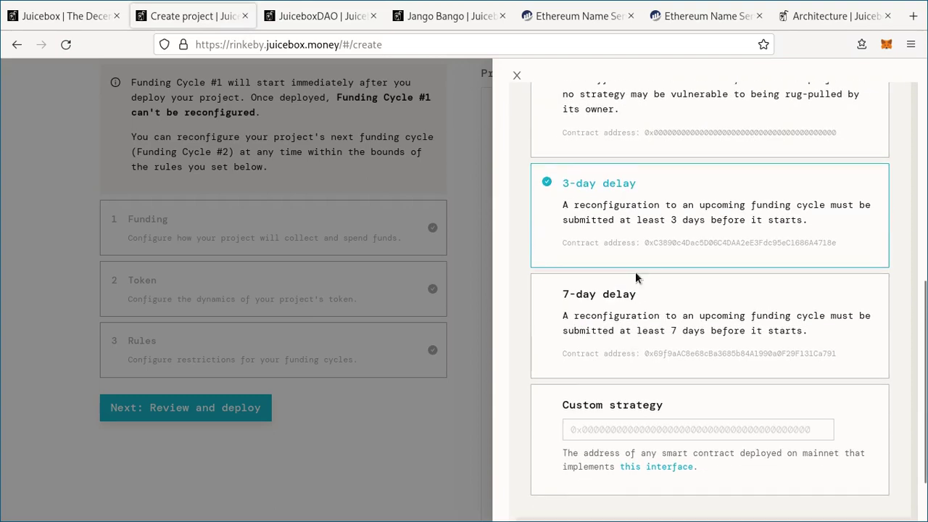
scroll(638, 274, "up", 2)
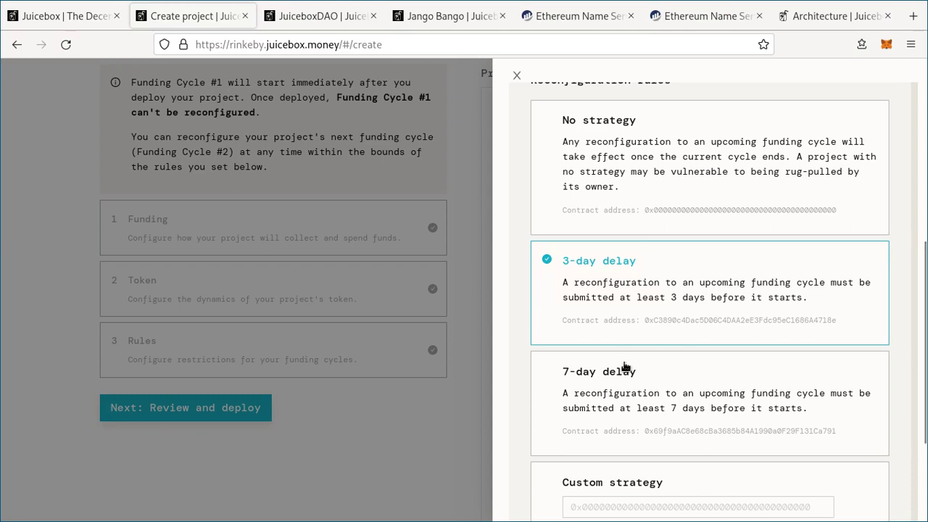
scroll(629, 355, "down", 2)
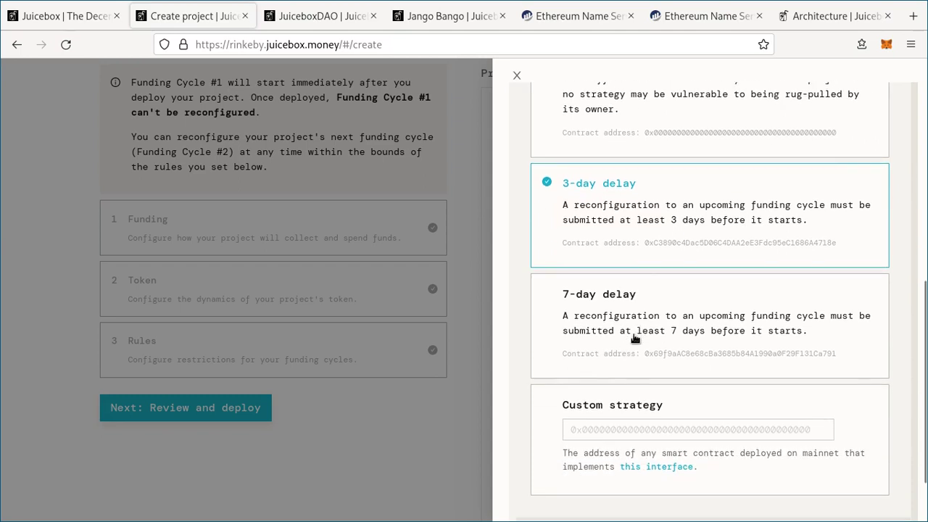
scroll(634, 333, "down", 2)
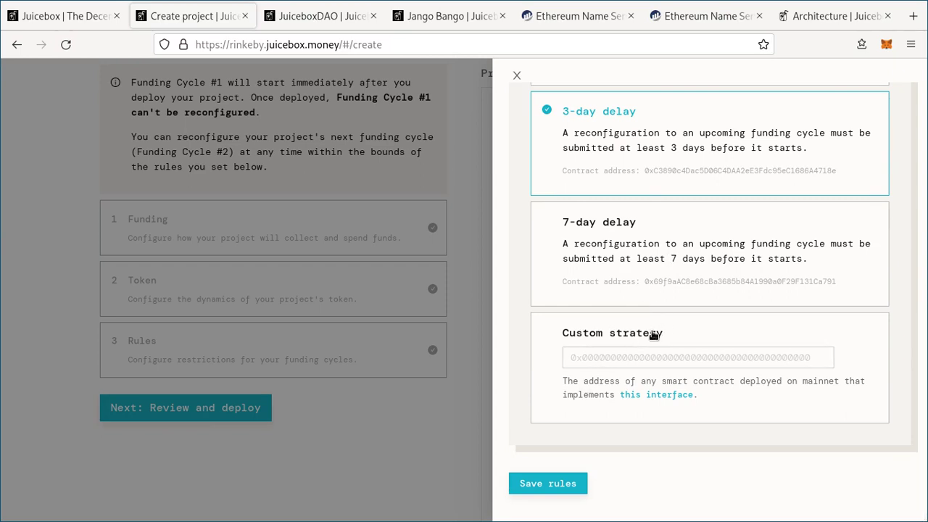
scroll(663, 304, "up", 2)
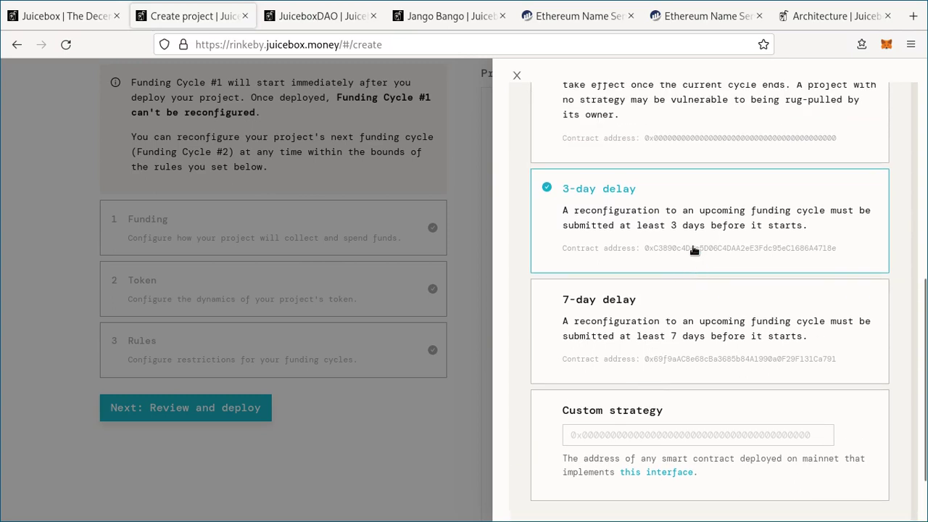
scroll(692, 253, "up", 2)
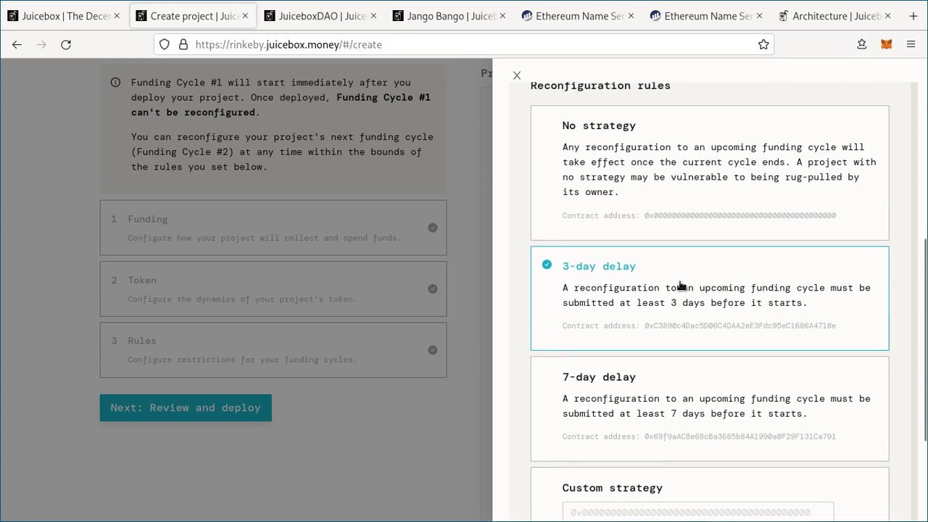
scroll(670, 304, "down", 1)
scroll(661, 319, "down", 1)
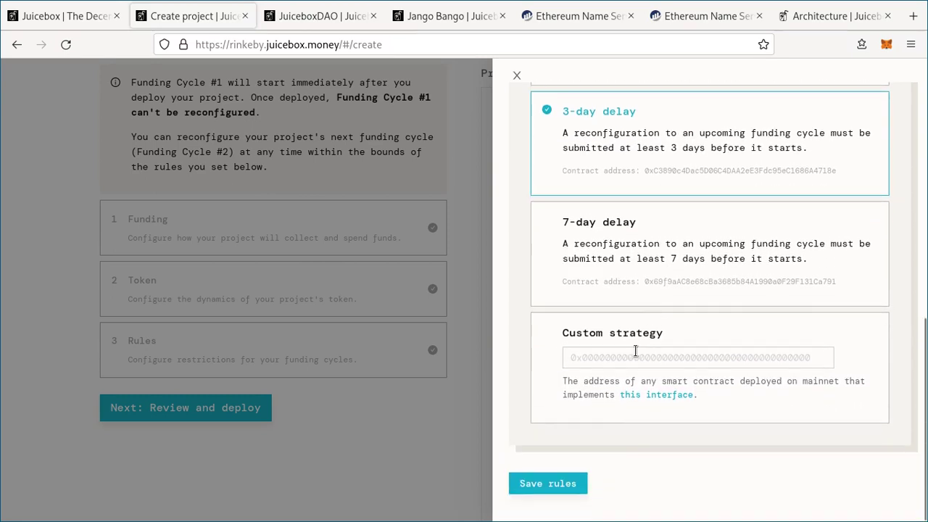
- Save the 3-day delay reconfiguration rule and scroll the preview to Cycle #1
left_click(561, 489)
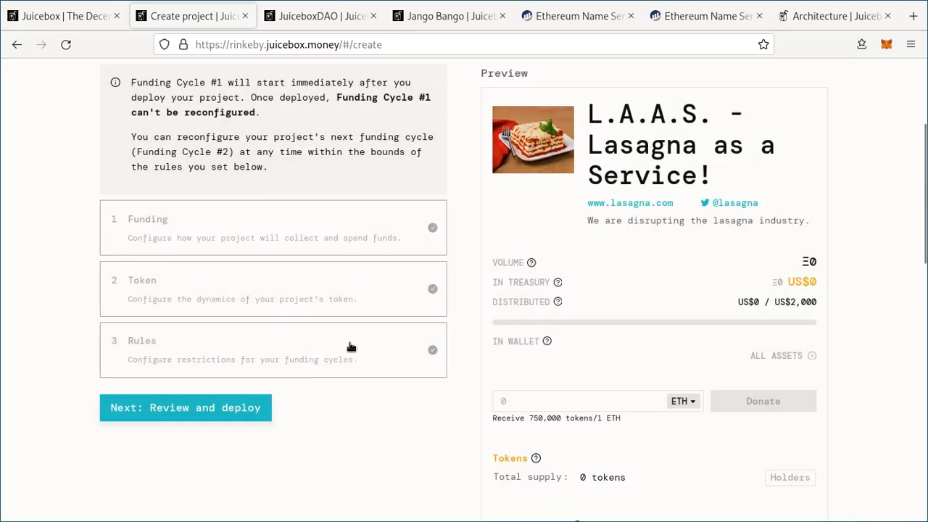
scroll(598, 331, "down", 3)
scroll(638, 335, "down", 2)
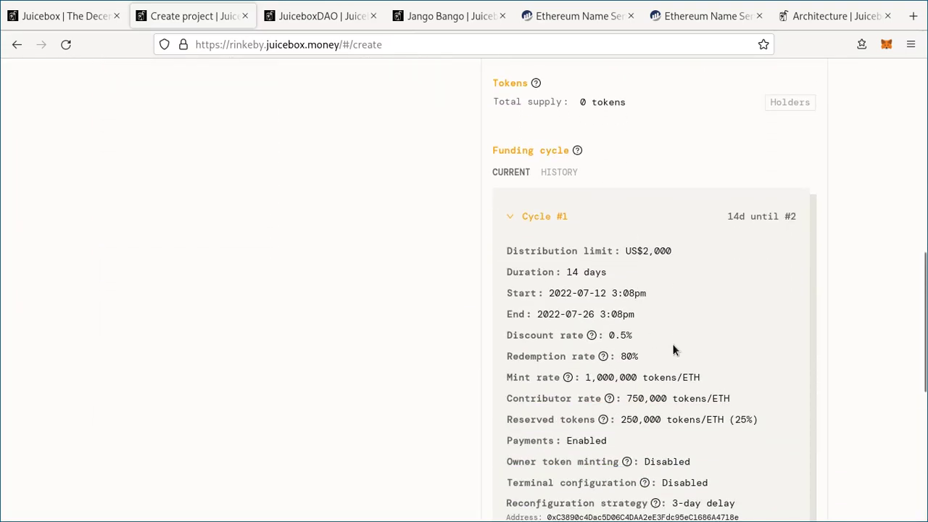
scroll(671, 348, "up", 5)
scroll(655, 341, "down", 7)
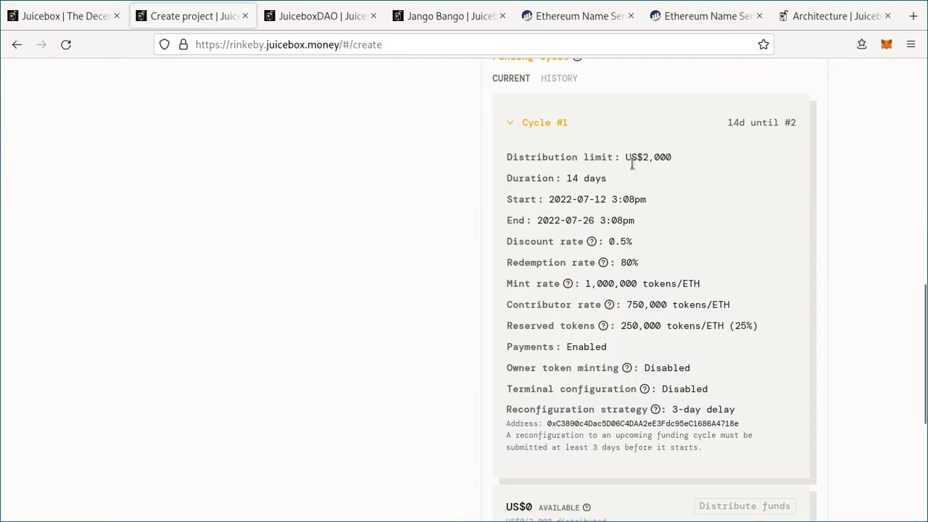
- Highlight the US$2,000 distribution limit, 14-day duration and 0.5% discount rate in the preview
left_click_drag(641, 156, 678, 160)
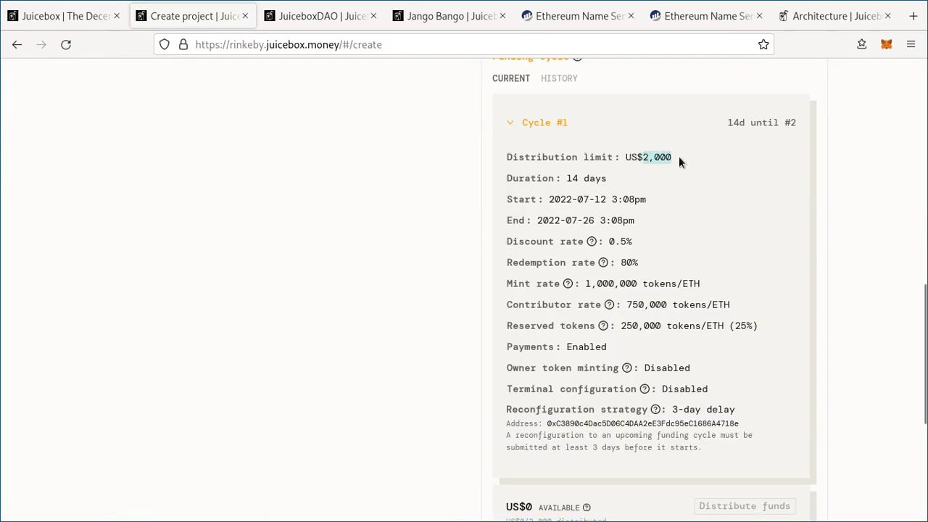
left_click(616, 179)
left_click_drag(616, 179, 556, 177)
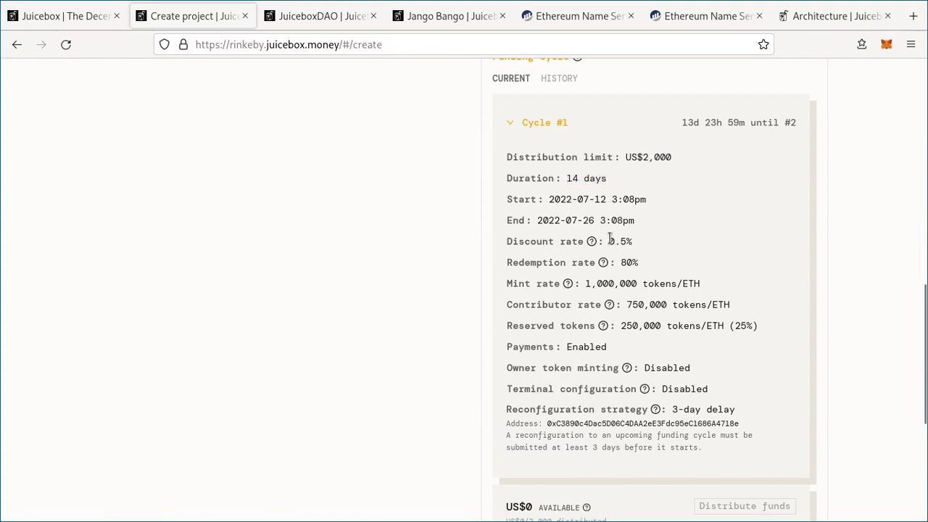
left_click_drag(609, 241, 639, 241)
scroll(560, 182, "up", 2)
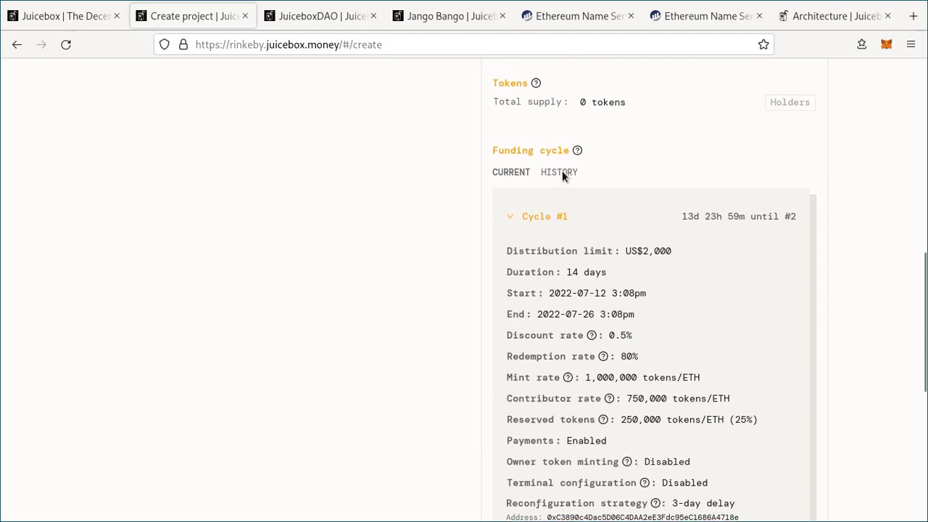
left_click(561, 171)
- Return to Cycle #1, then compare with JuiceboxDAO's past and upcoming Cycle #5 funding cycles
left_click(541, 437)
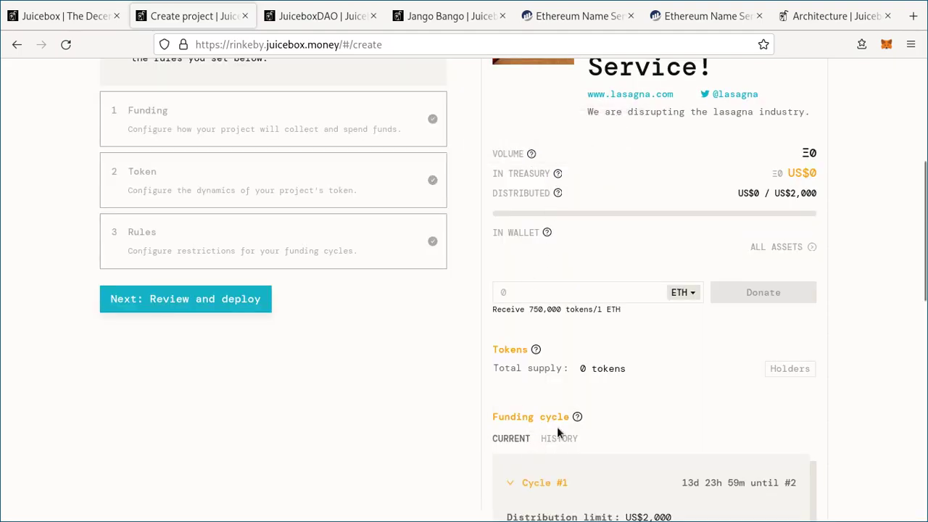
scroll(557, 424, "down", 10)
scroll(558, 409, "up", 8)
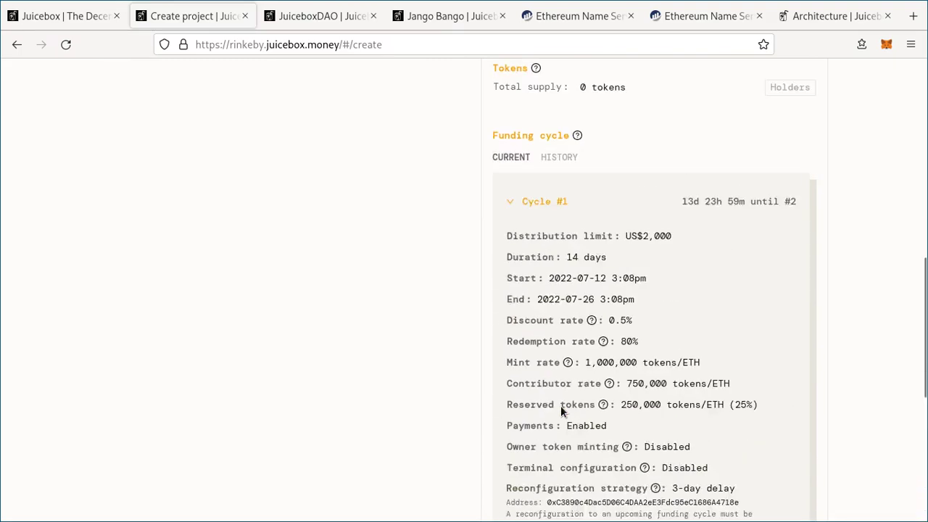
left_click(317, 16)
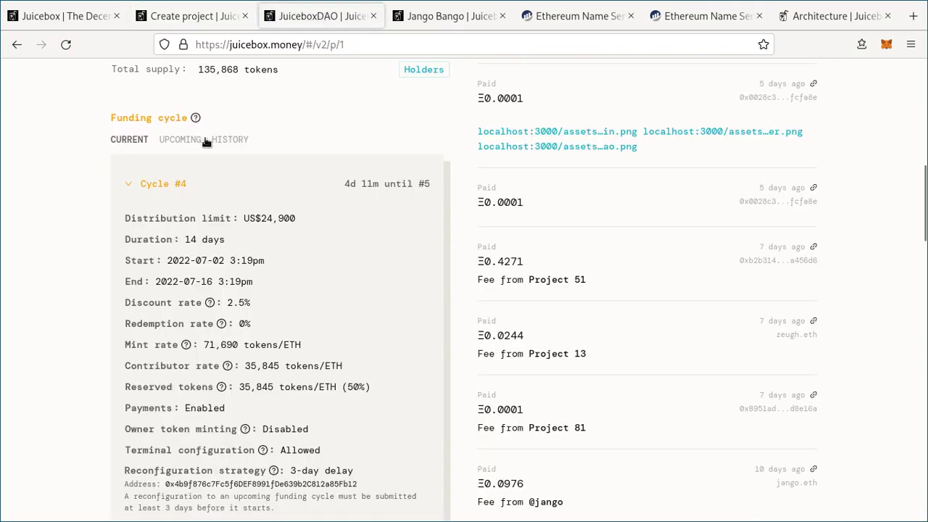
left_click(217, 141)
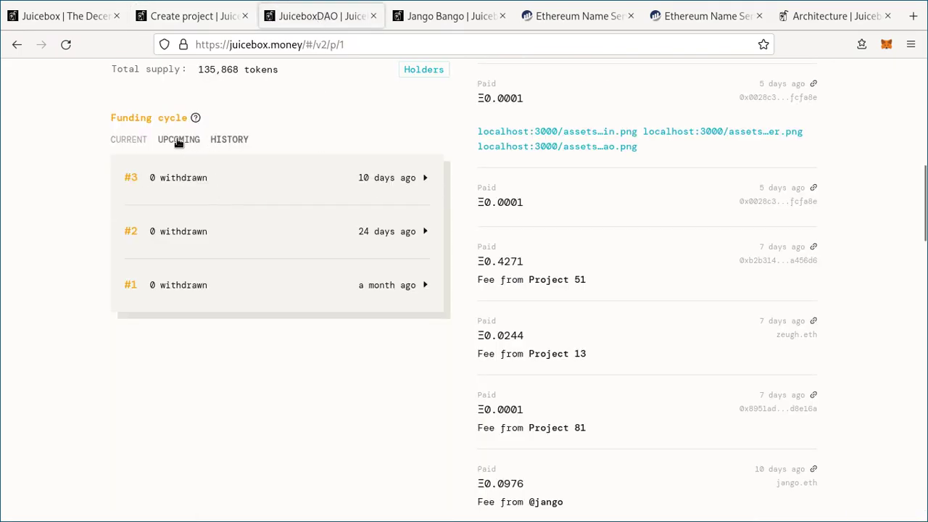
left_click(179, 140)
left_click(316, 197)
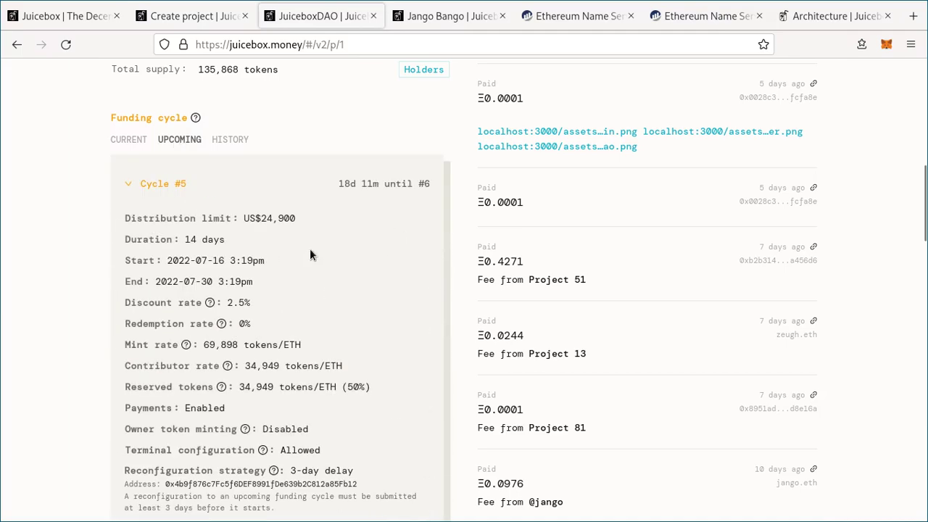
left_click(138, 140)
- Go back to the project creation tab and advance to the Review and deploy step
left_click(141, 15)
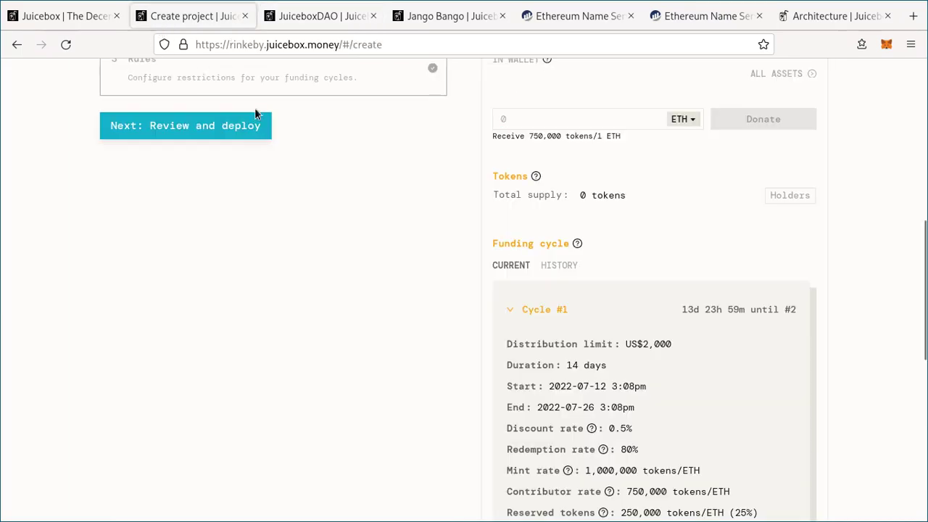
scroll(468, 294, "up", 4)
scroll(468, 294, "down", 4)
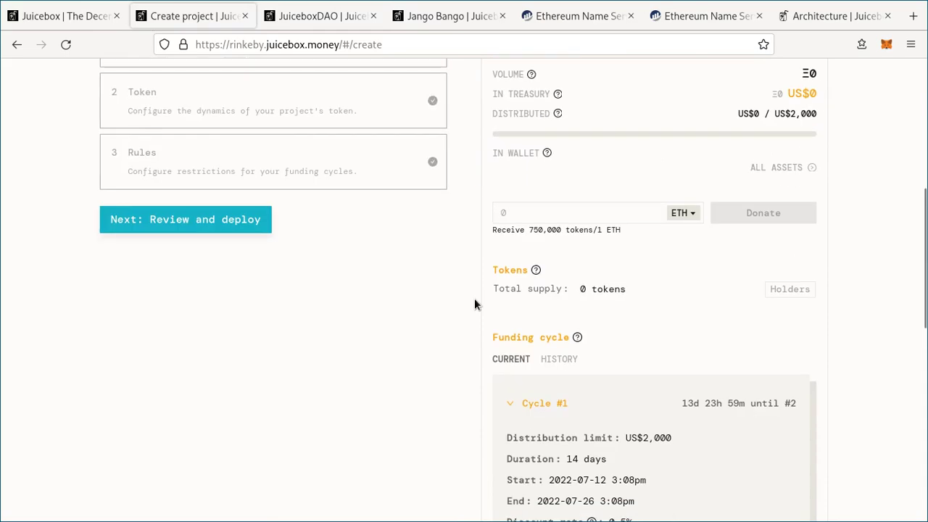
scroll(474, 298, "up", 6)
scroll(364, 387, "down", 5)
scroll(116, 338, "up", 1)
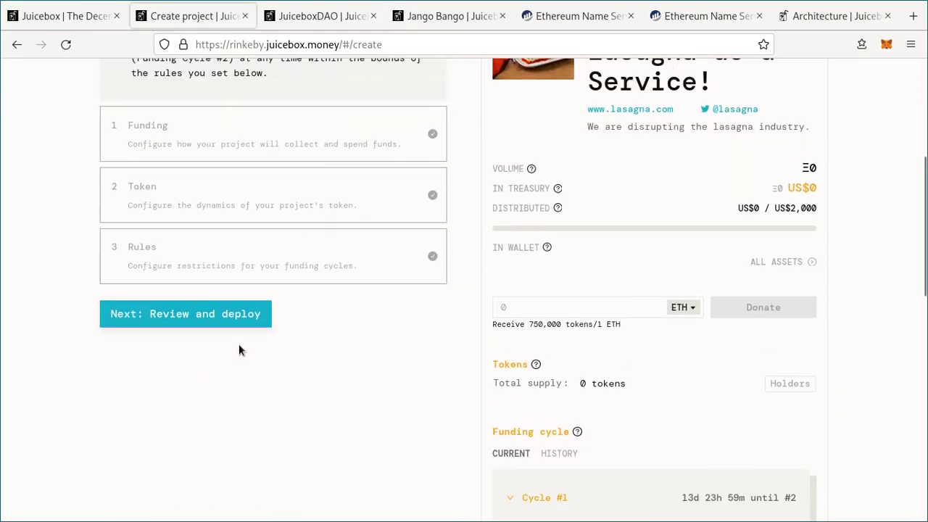
left_click(228, 319)
- Scroll through the L.A.A.S. review summary and choose Connect wallet to deploy it
scroll(387, 309, "up", 2)
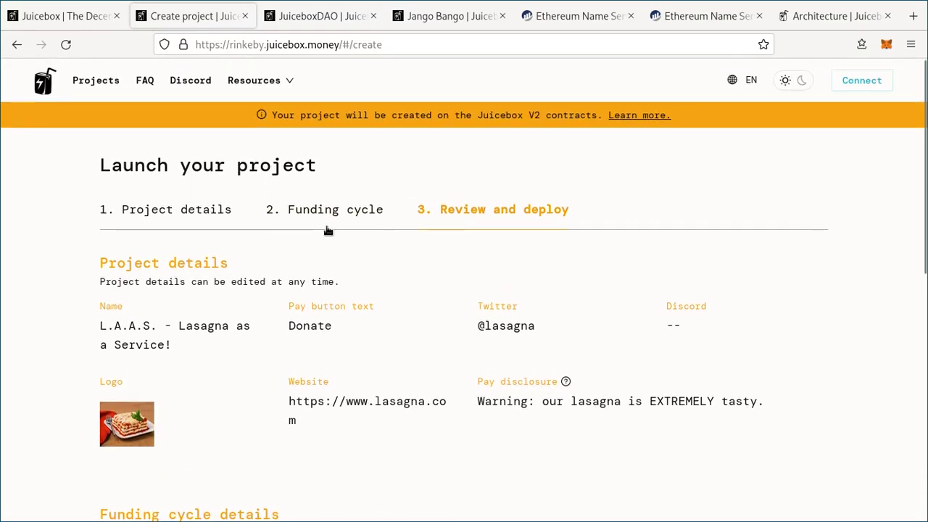
scroll(355, 290, "down", 2)
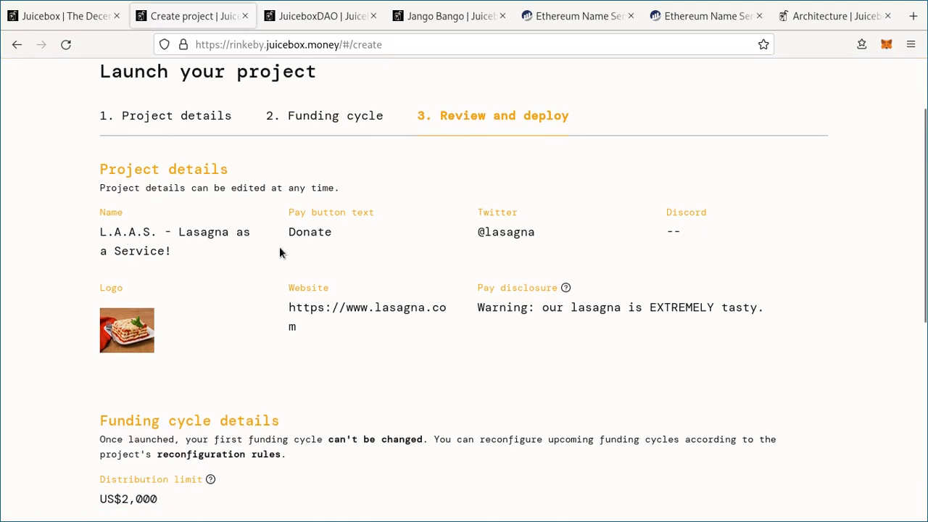
scroll(462, 246, "down", 8)
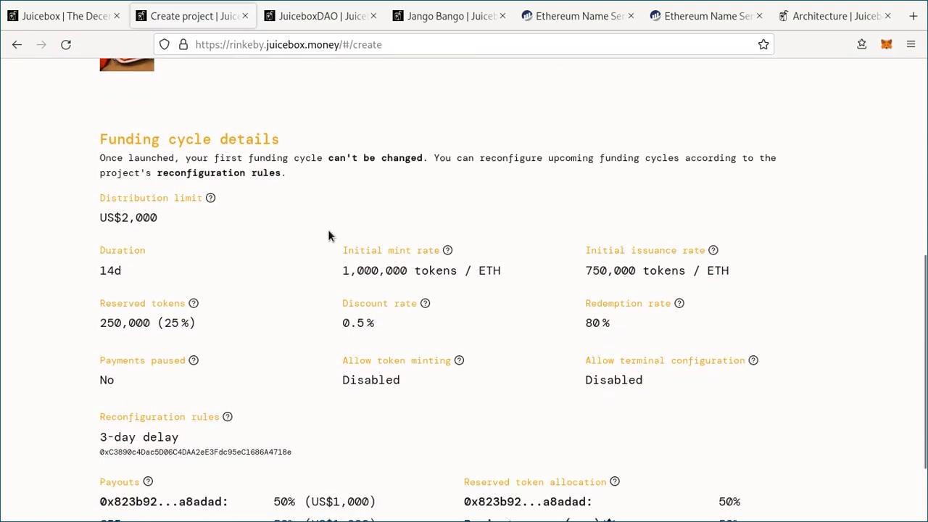
scroll(485, 267, "up", 2)
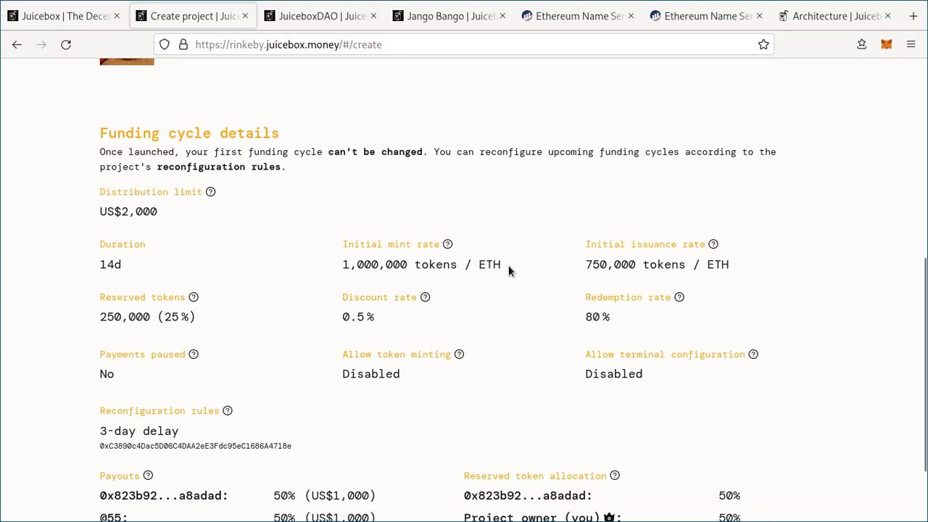
mouse_move(448, 245)
scroll(322, 194, "down", 2)
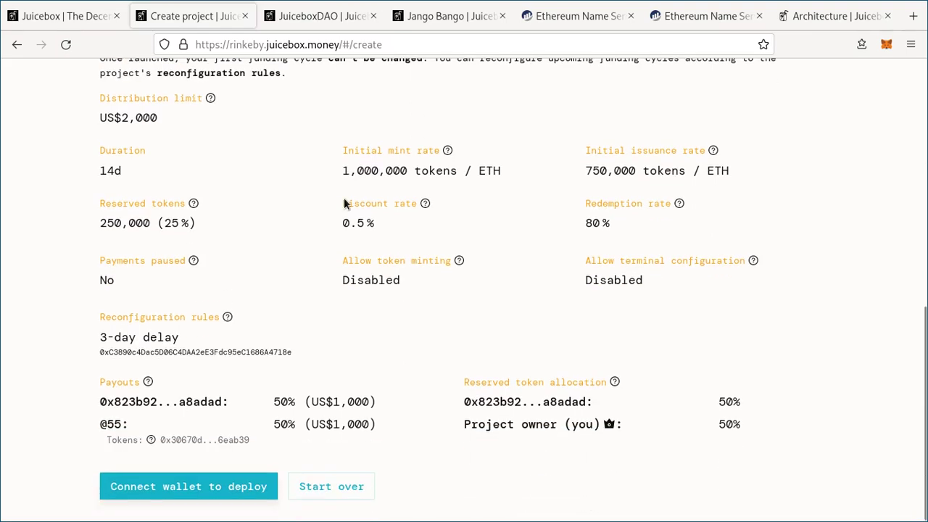
left_click(197, 494)
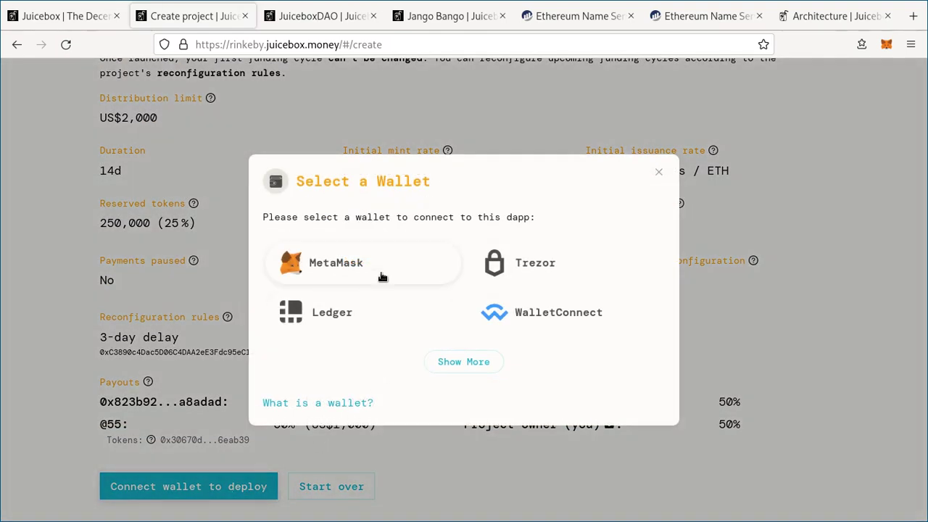
- Choose MetaMask as the wallet and unlock it with the wallet password
left_click(382, 275)
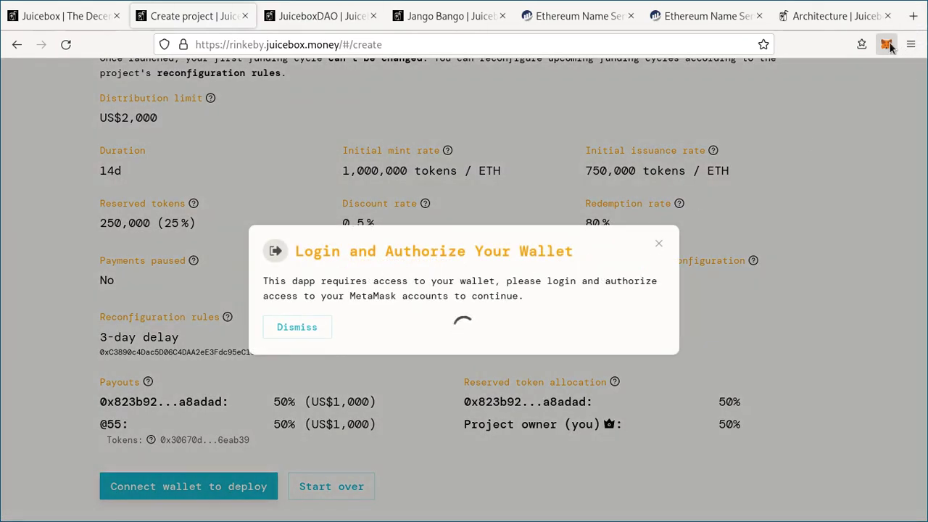
left_click(886, 45)
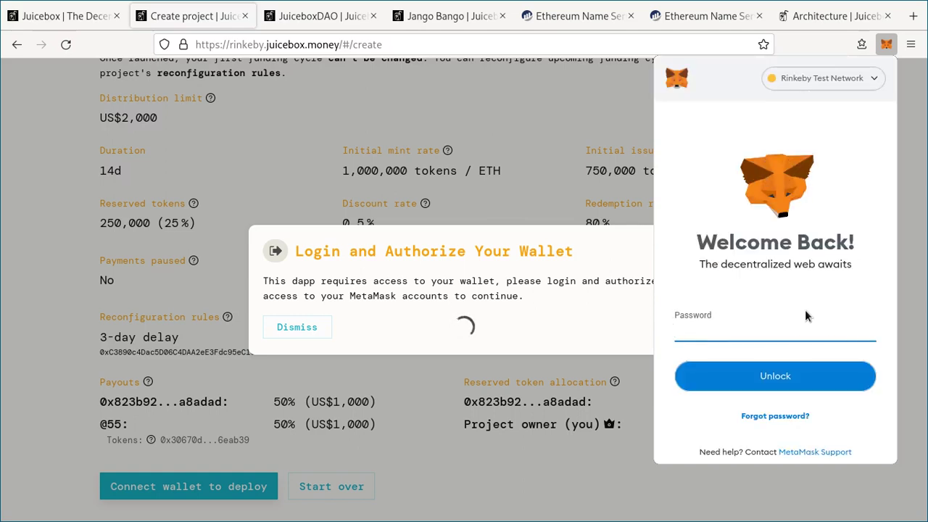
type("•••••••••••••••")
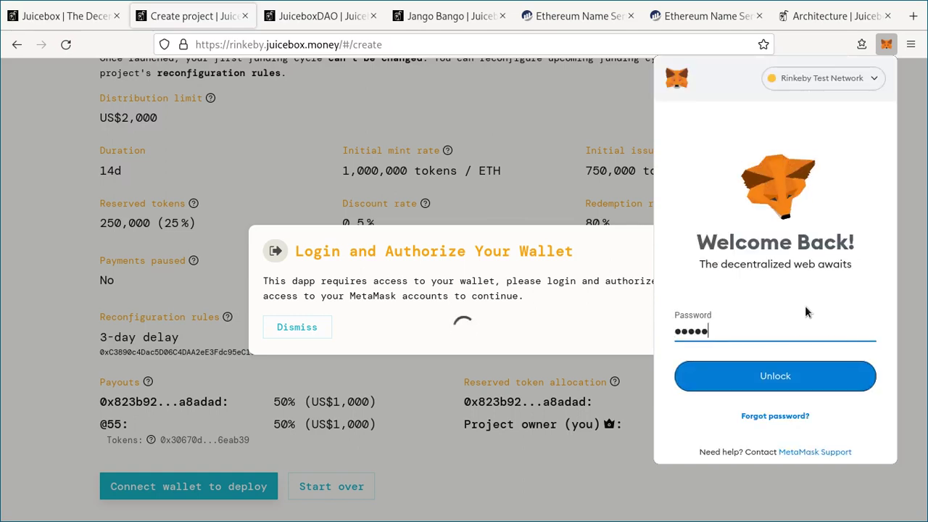
key("Return")
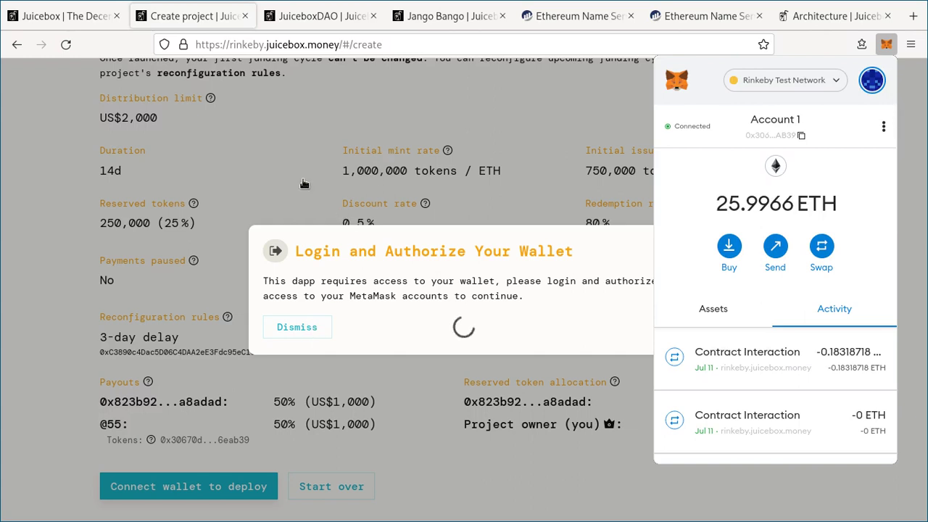
- Reload the page, reopen Review and deploy, and request Deploy project to rinkeby
left_click(66, 45)
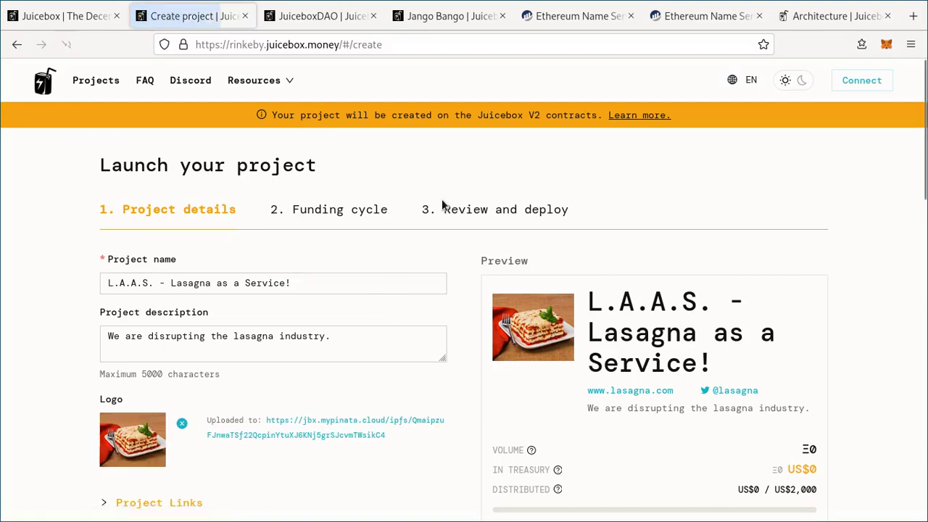
left_click(505, 209)
scroll(435, 275, "down", 5)
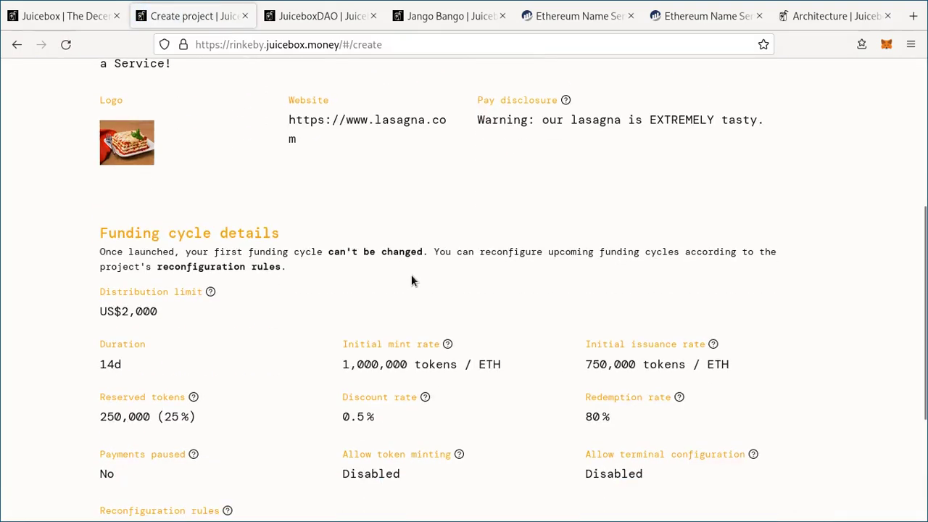
scroll(411, 281, "down", 5)
left_click(213, 489)
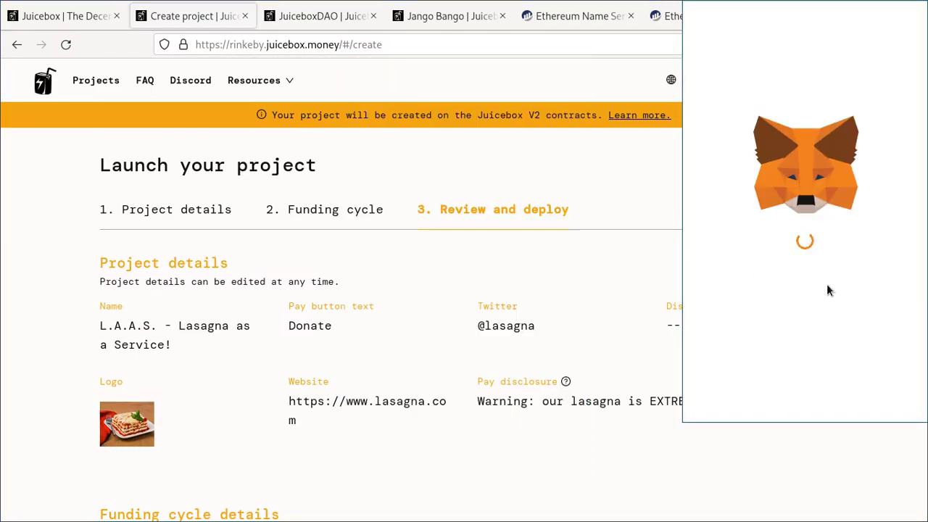
- Review the MetaMask gas fee, total cost and transaction data, then confirm the deployment
scroll(815, 297, "down", 2)
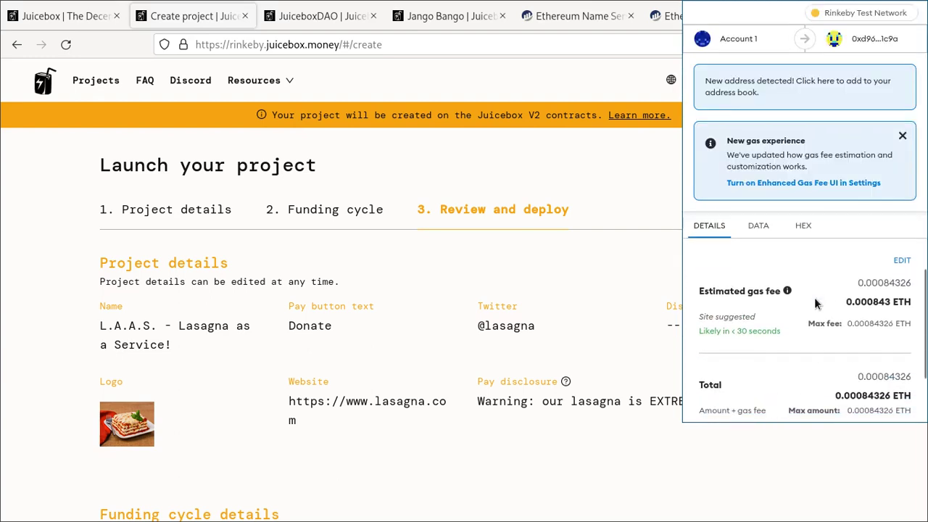
left_click_drag(850, 300, 898, 303)
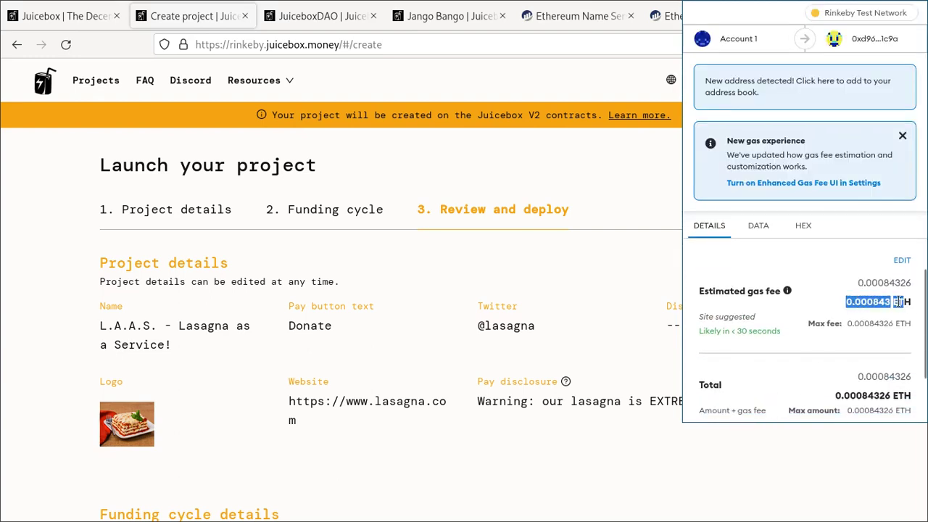
left_click(846, 319)
scroll(833, 319, "down", 2)
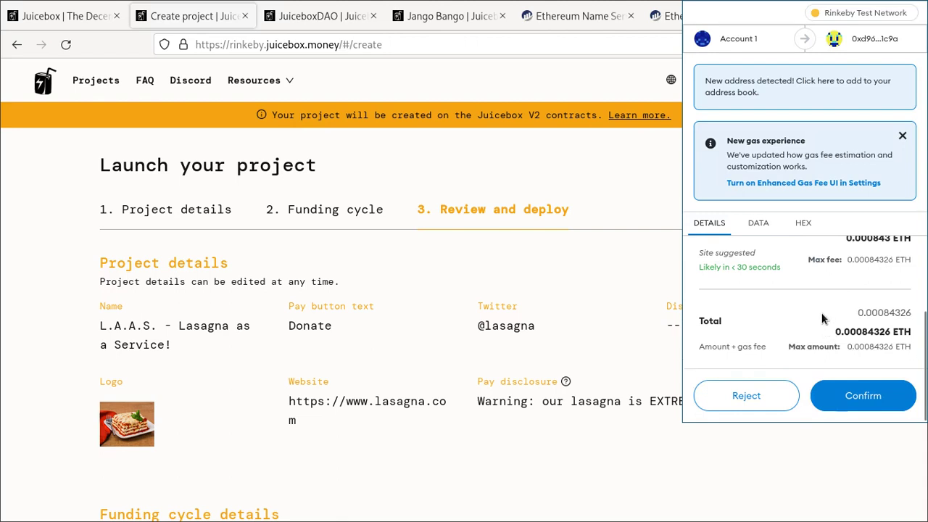
left_click_drag(840, 331, 872, 329)
left_click(873, 329)
scroll(808, 312, "up", 2)
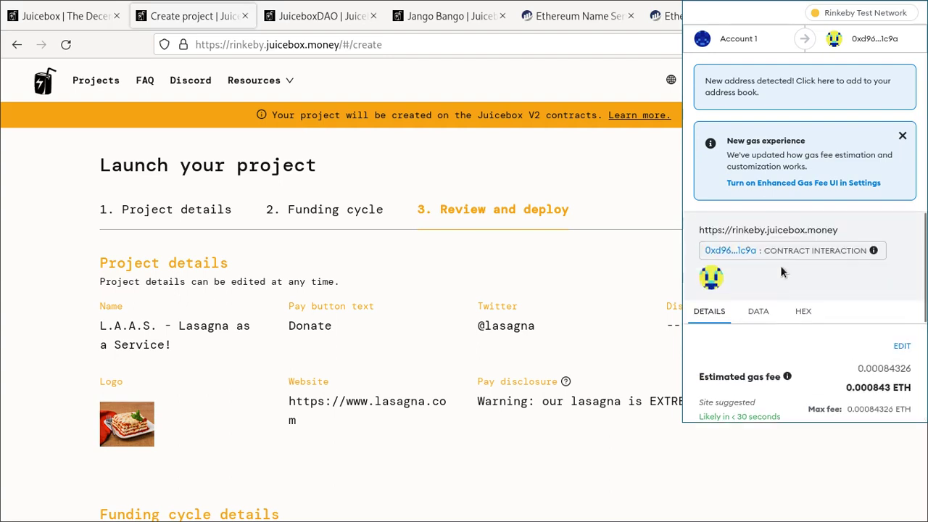
left_click(757, 253)
scroll(770, 322, "down", 1)
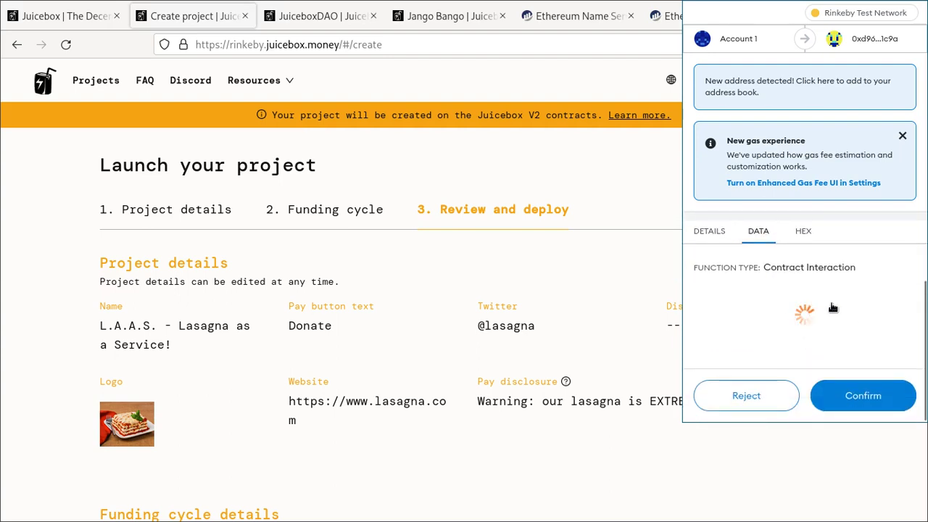
left_click(859, 400)
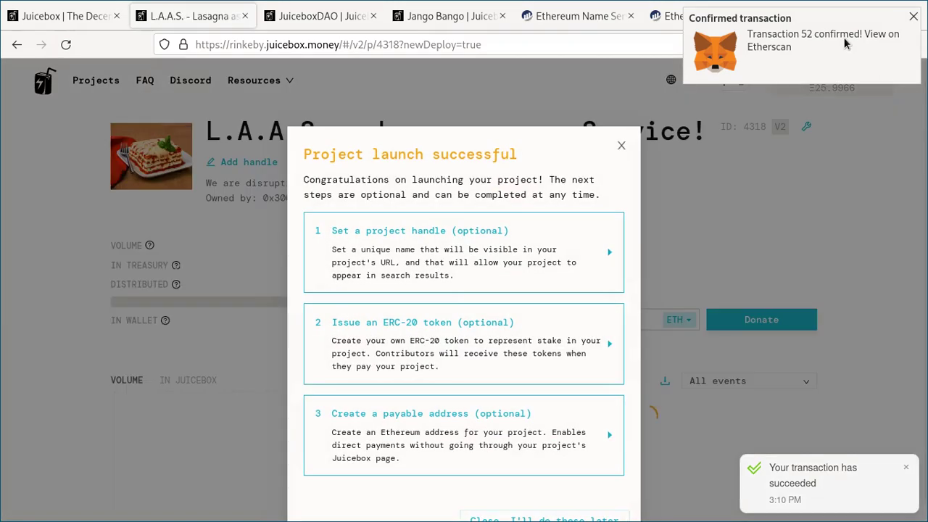
- Dismiss the confirmed-transaction notification, then go to the Juicebox home page's projects listing
left_click(913, 16)
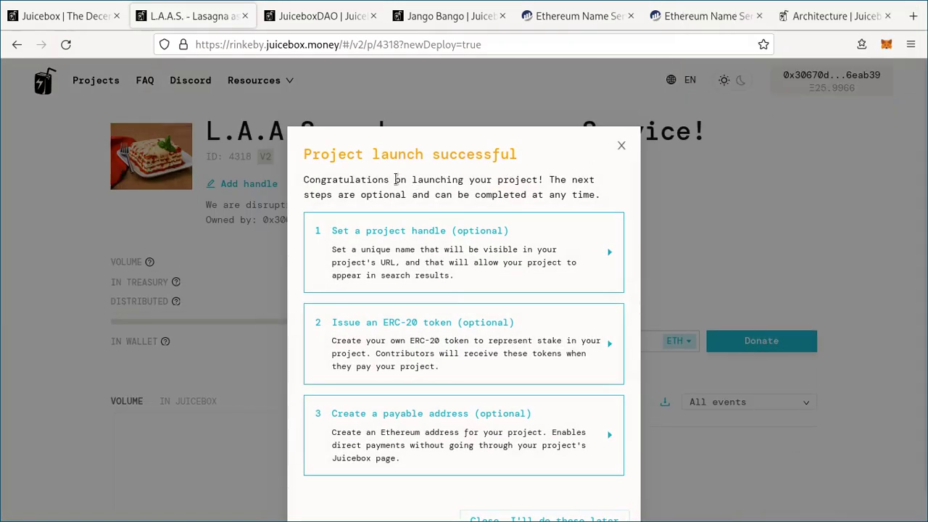
scroll(457, 179, "down", 1)
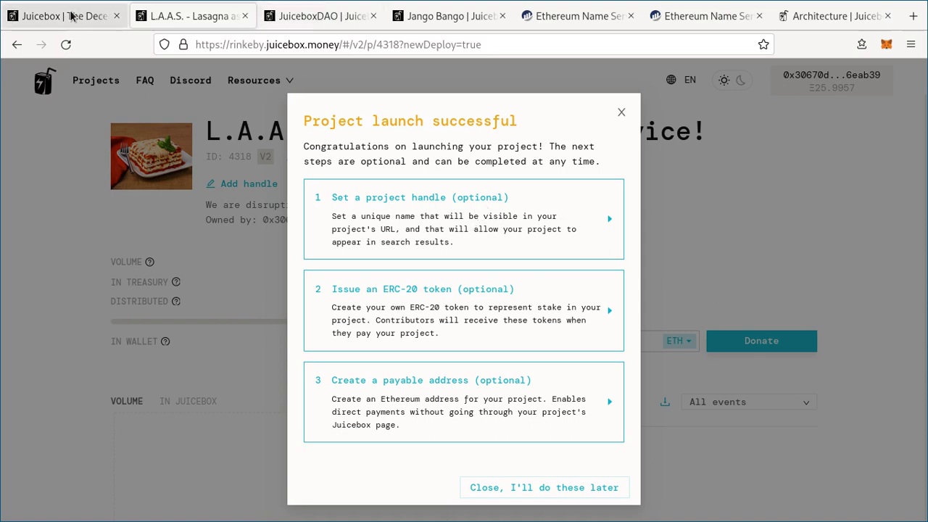
left_click(96, 16)
left_click(97, 80)
left_click(329, 16)
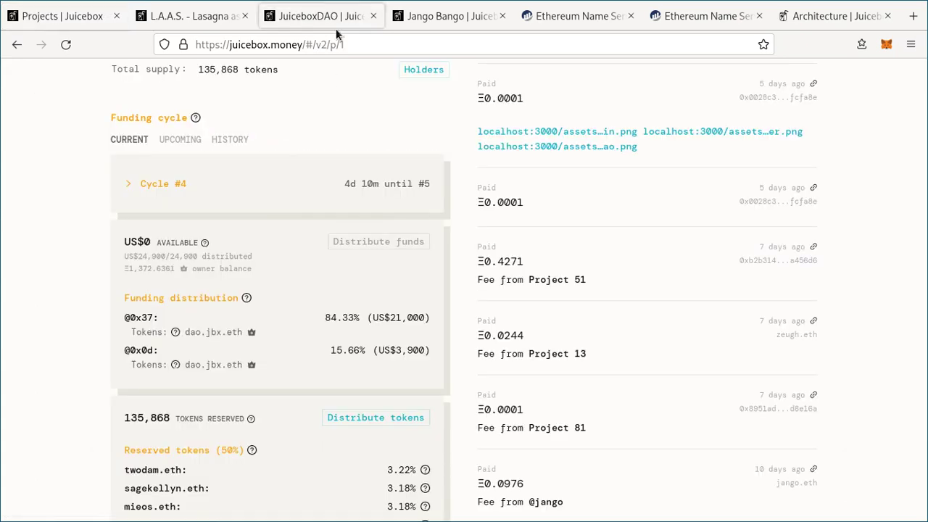
scroll(385, 217, "up", 4)
scroll(385, 217, "up", 5)
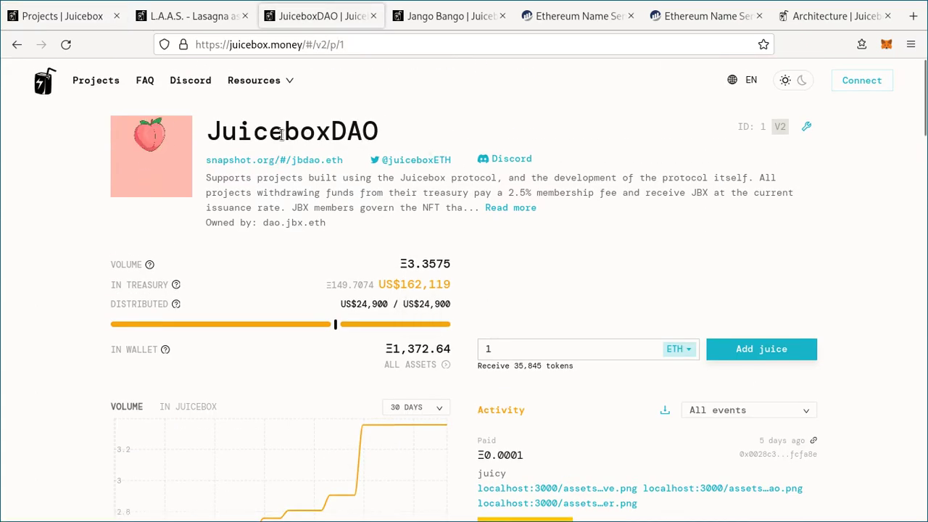
left_click(63, 16)
left_click(300, 234)
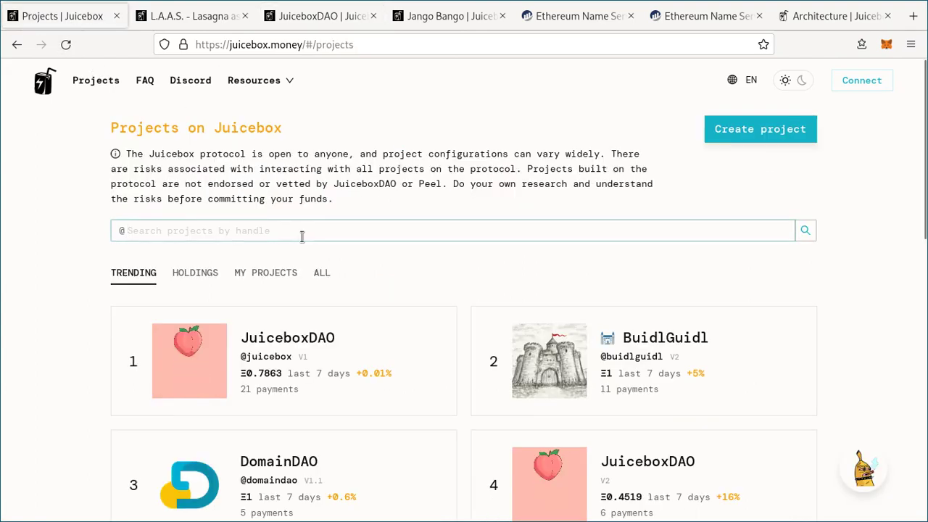
type("juicebox")
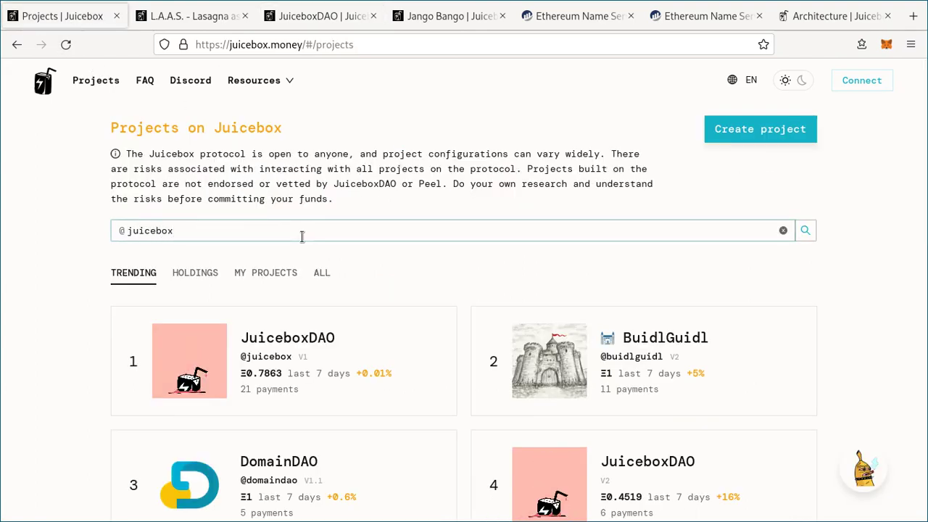
key("Return")
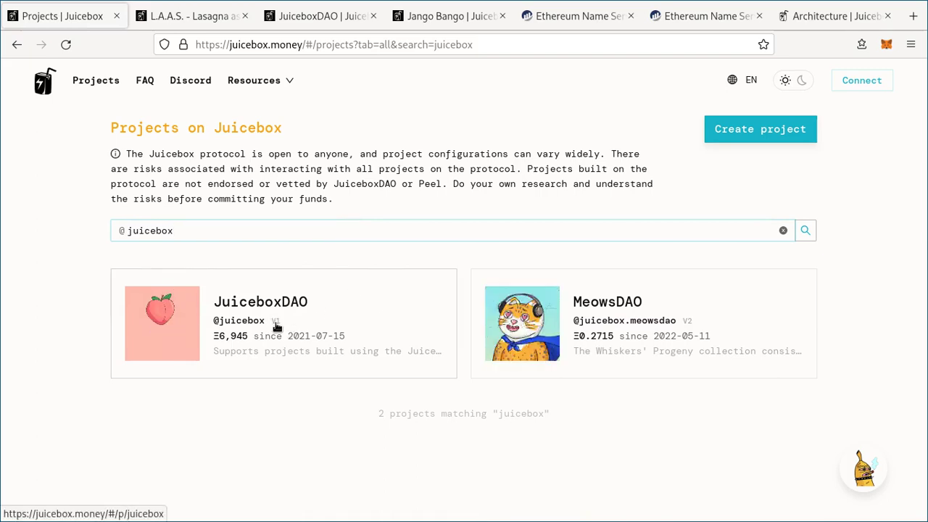
key("alt+Left")
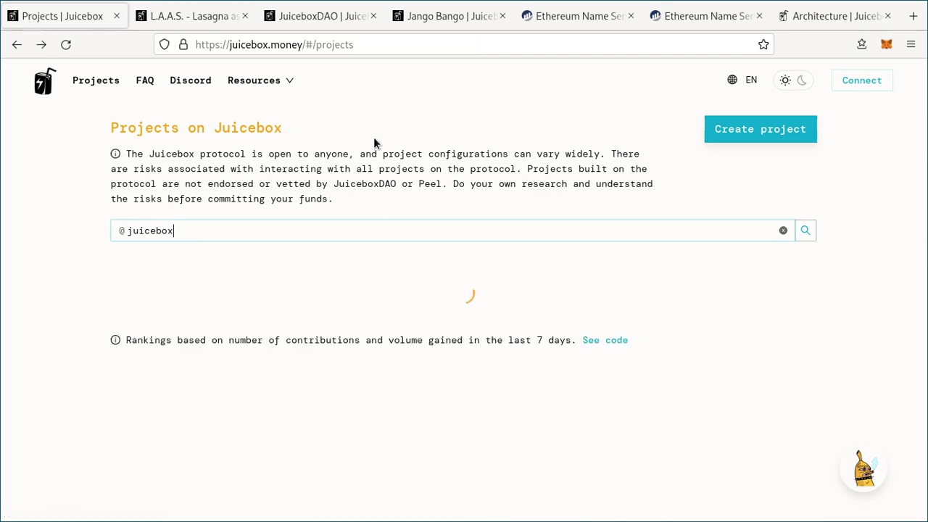
left_click(346, 18)
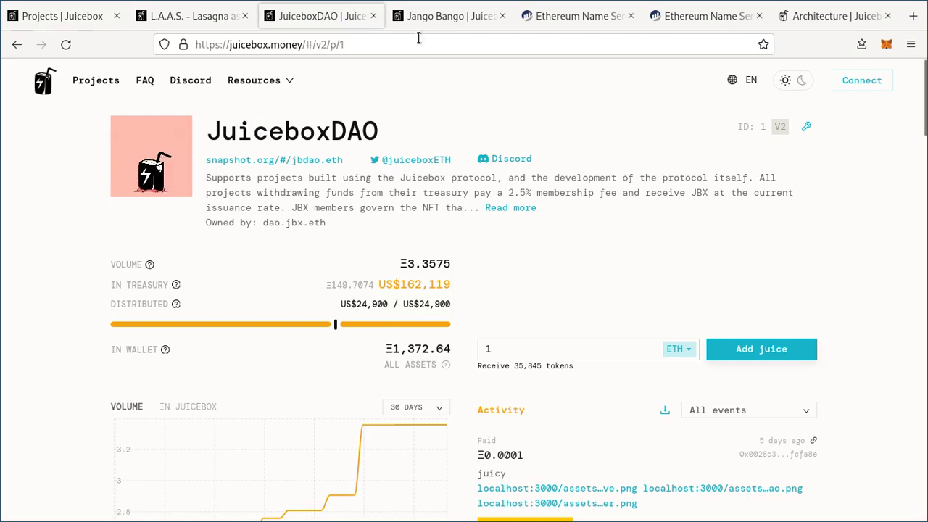
left_click(420, 24)
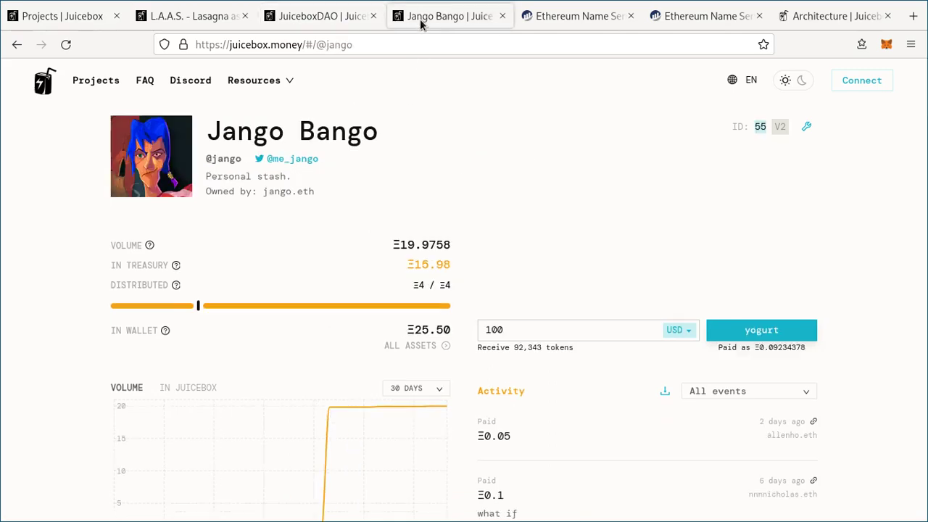
double_click(221, 158)
key("ctrl+c")
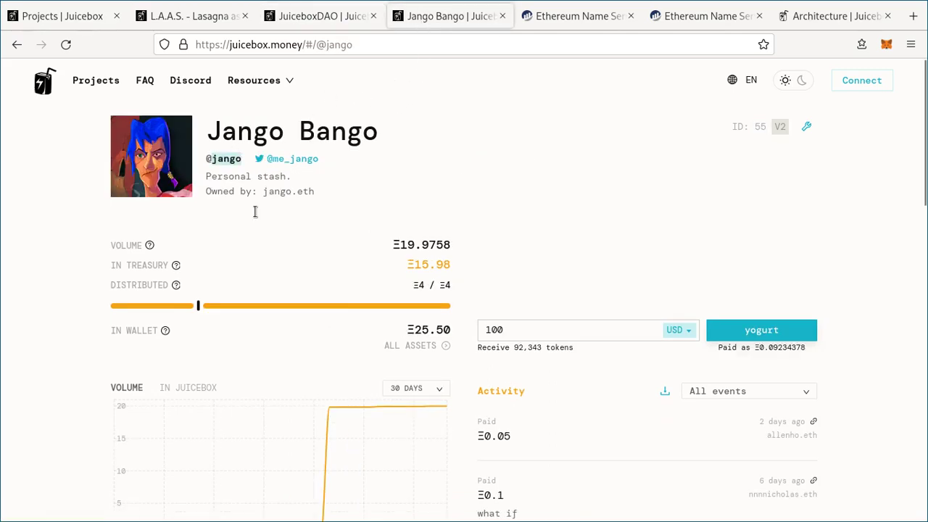
left_click(76, 15)
key("BackSpace")
key("BackSpace")
key("BackSpace")
key("BackSpace")
key("BackSpace")
key("BackSpace")
key("BackSpace")
key("BackSpace")
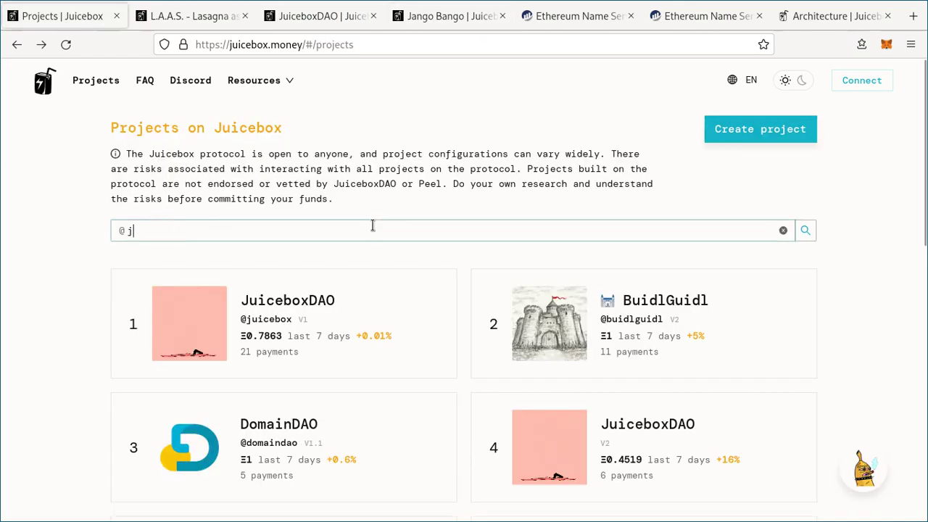
key("ctrl+v")
key("Return")
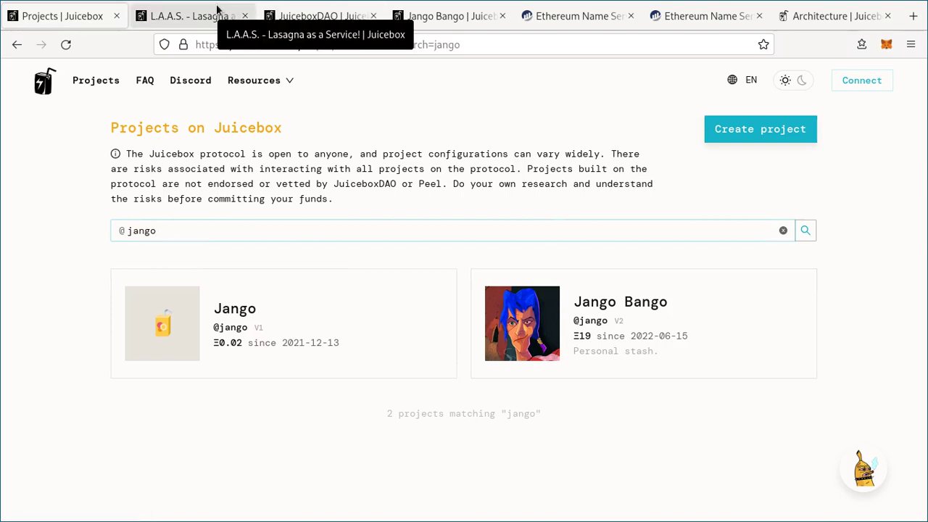
left_click(445, 16)
left_click_drag(354, 45, 320, 48)
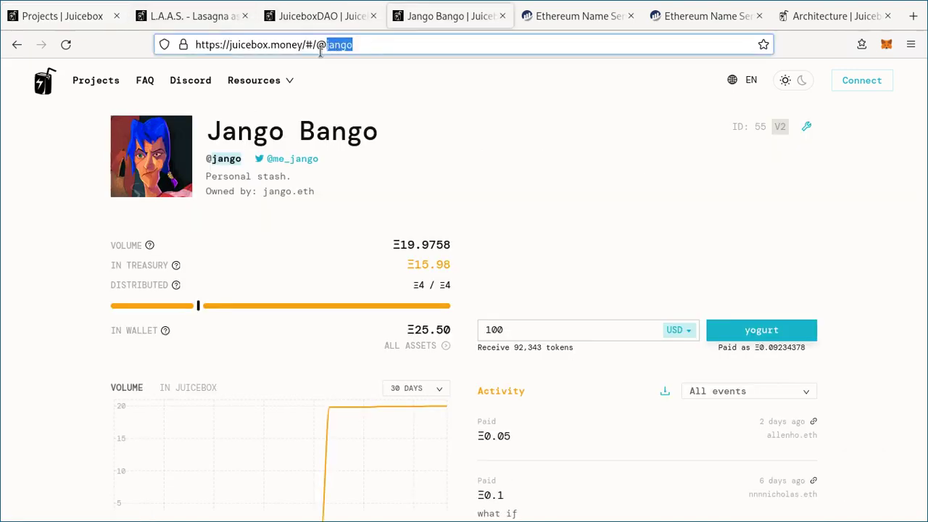
left_click(192, 14)
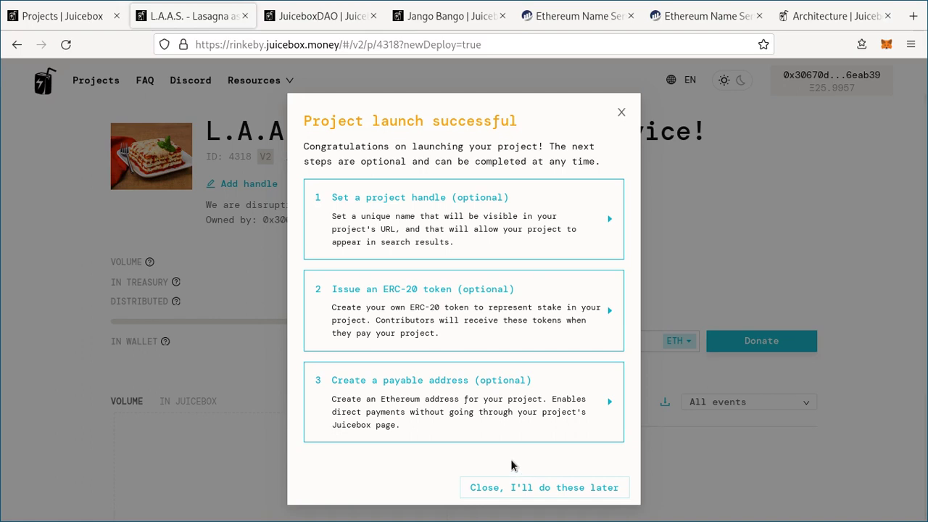
- Close the launch-successful message with 'Close, I'll do these later' and scroll the project page
left_click(536, 487)
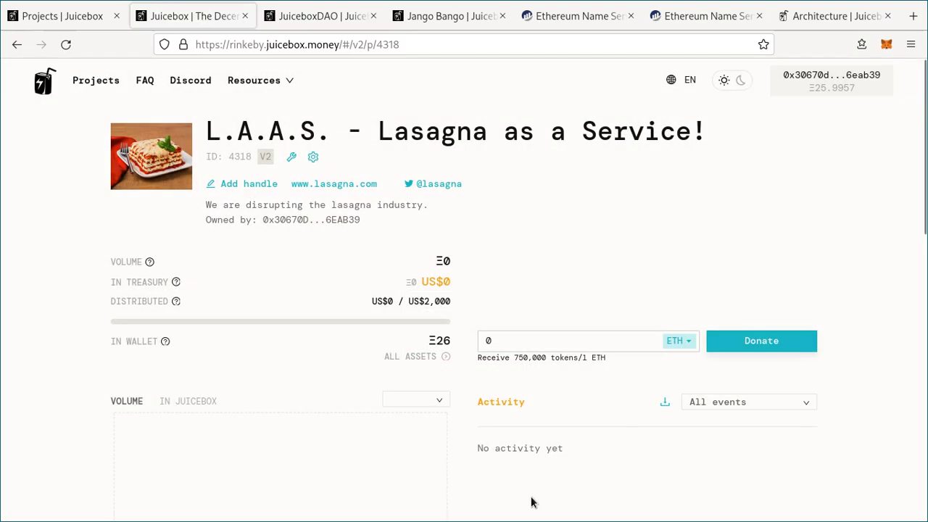
scroll(497, 326, "down", 2)
scroll(498, 326, "down", 6)
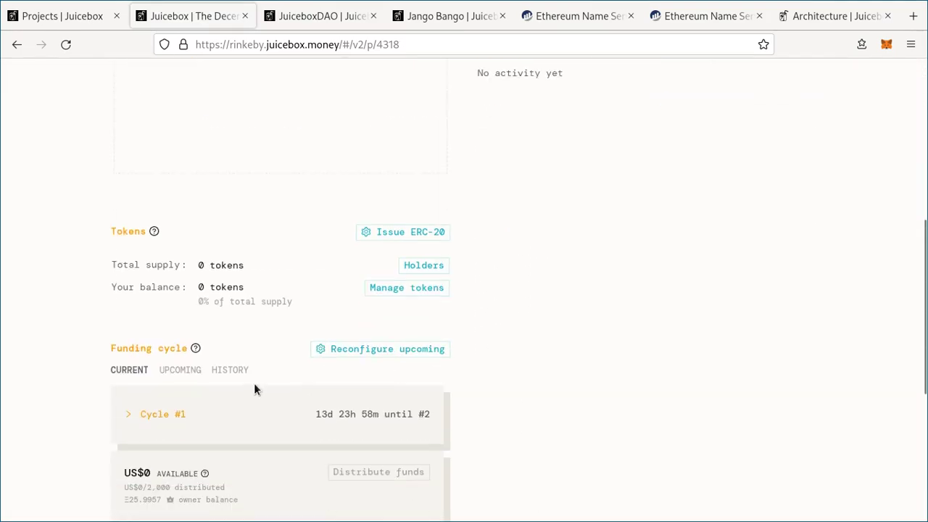
scroll(499, 371, "up", 8)
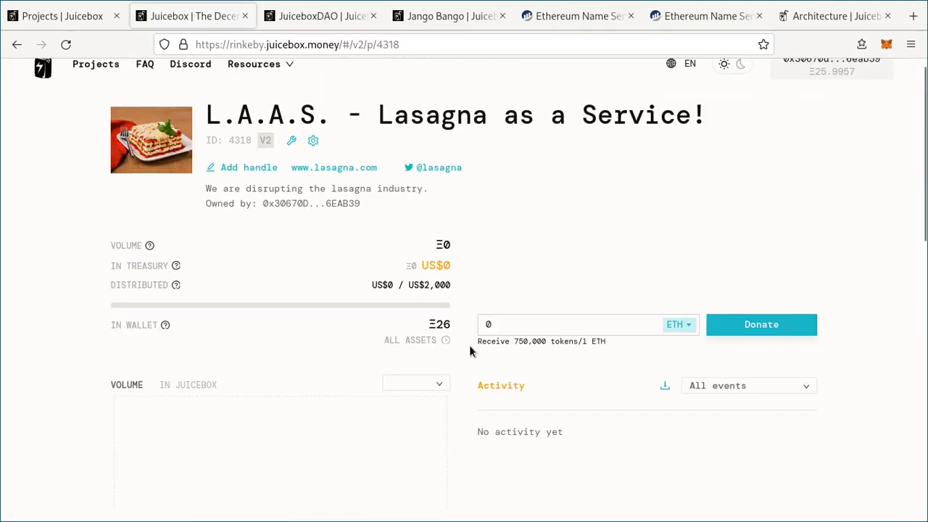
scroll(500, 135, "up", 1)
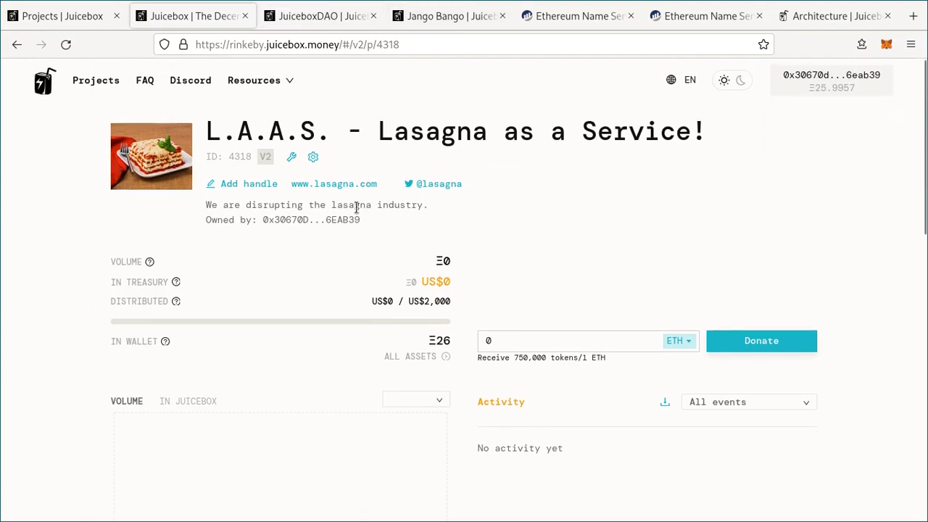
- Glance at the Jango Bango tab, return, and scroll L.A.A.S. down to its Cycle #1 payouts
left_click(411, 17)
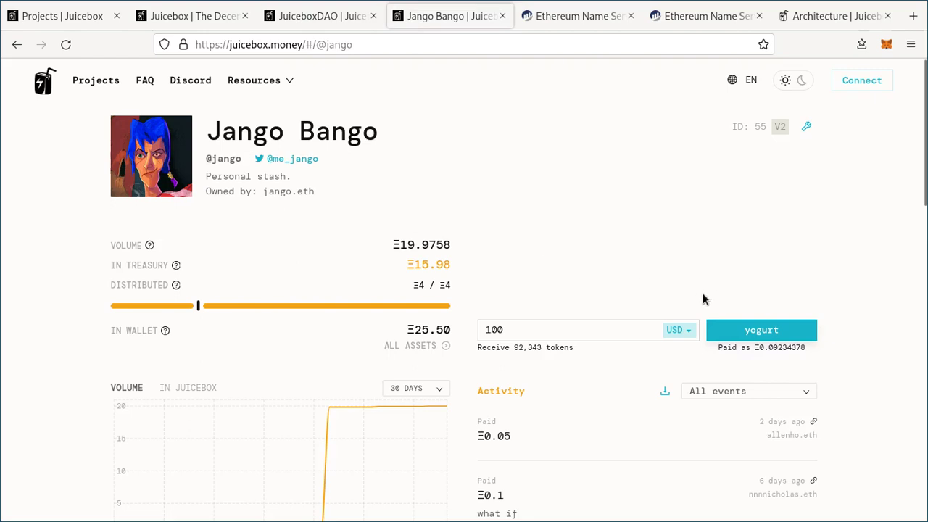
left_click(210, 17)
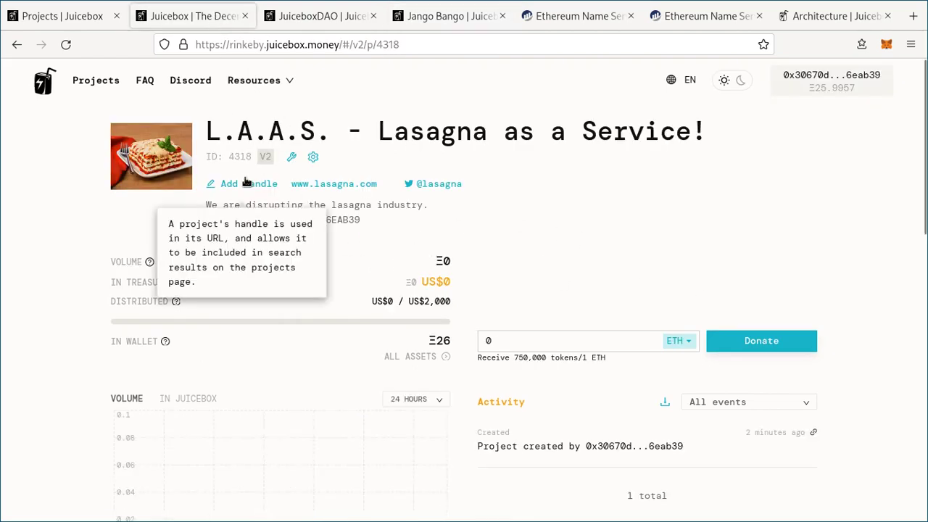
scroll(377, 239, "down", 5)
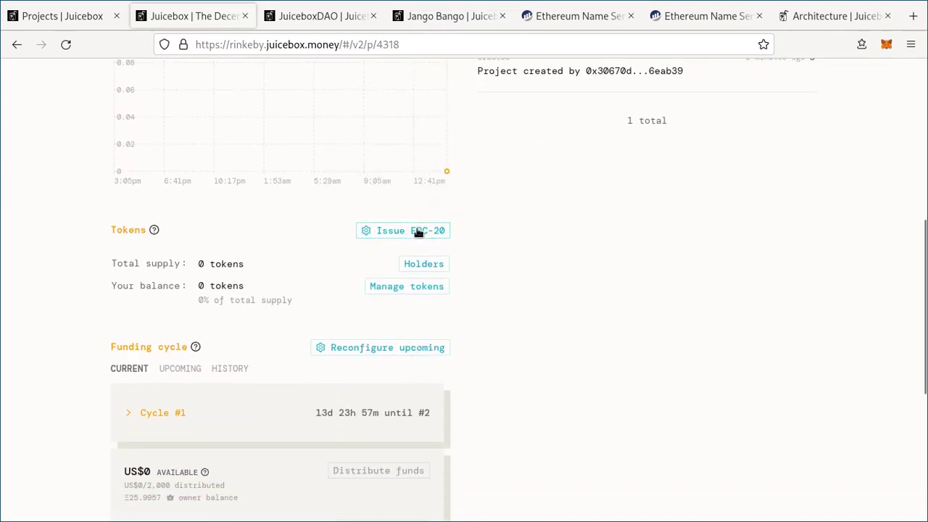
scroll(493, 299, "down", 3)
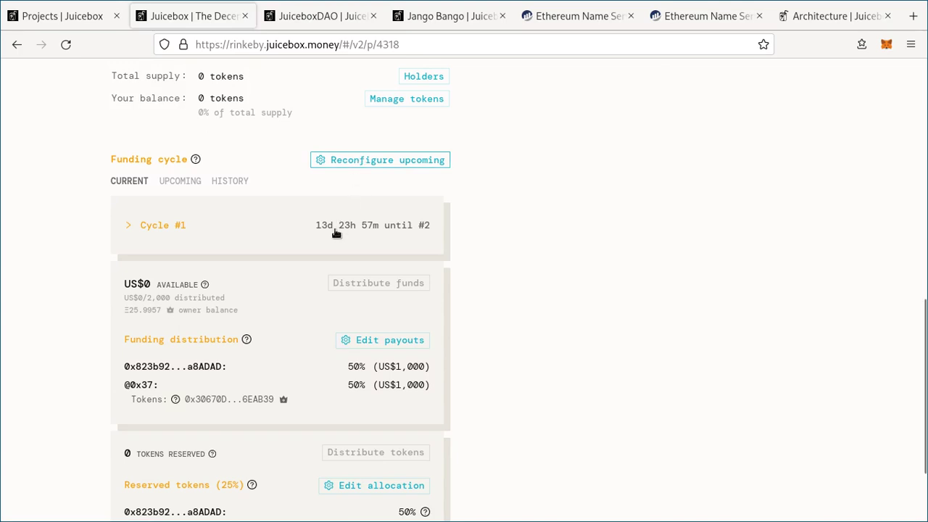
- Reconfigure the upcoming cycle by deleting the first payout and saving the US$1,000 funding configuration
left_click(338, 159)
left_click(362, 304)
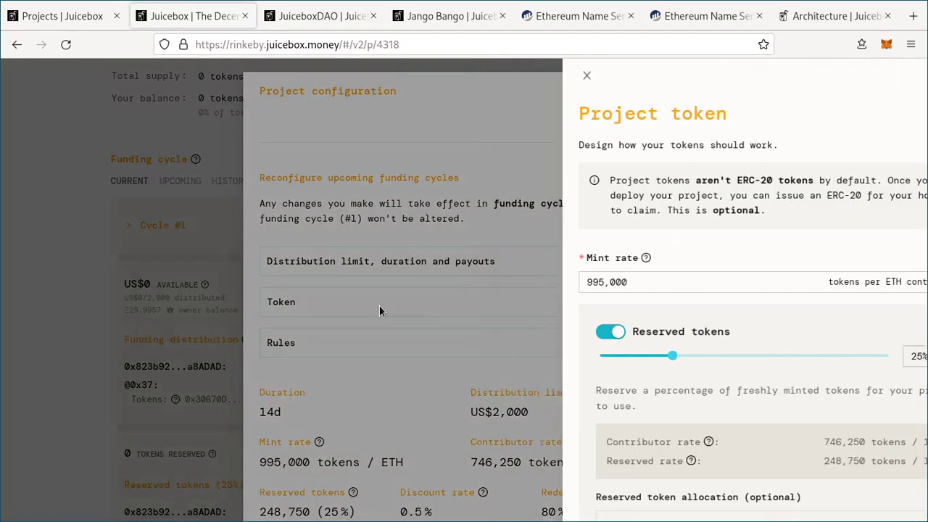
left_click(507, 78)
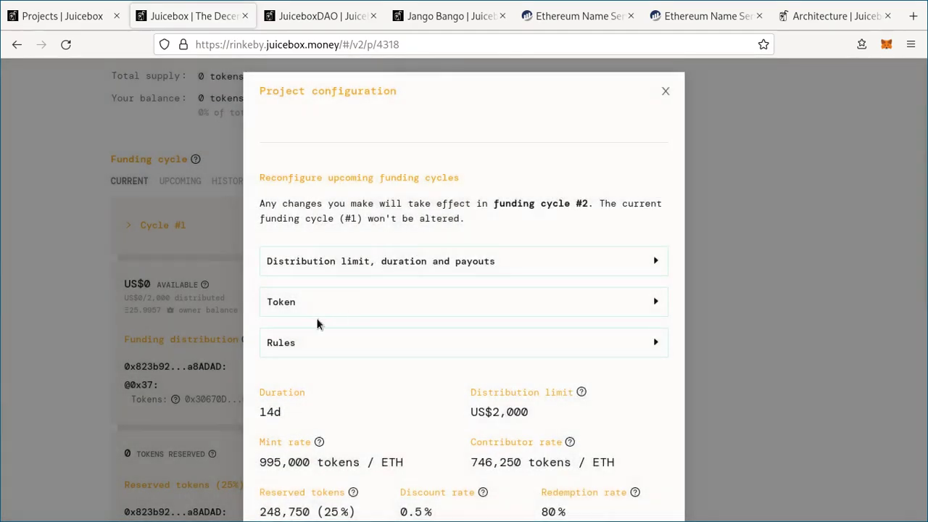
scroll(317, 321, "down", 3)
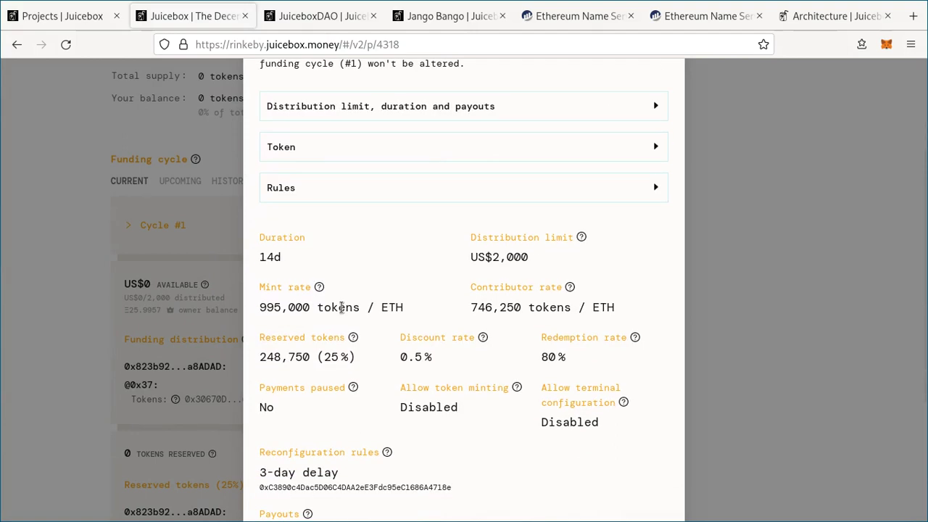
left_click(398, 109)
scroll(671, 313, "down", 3)
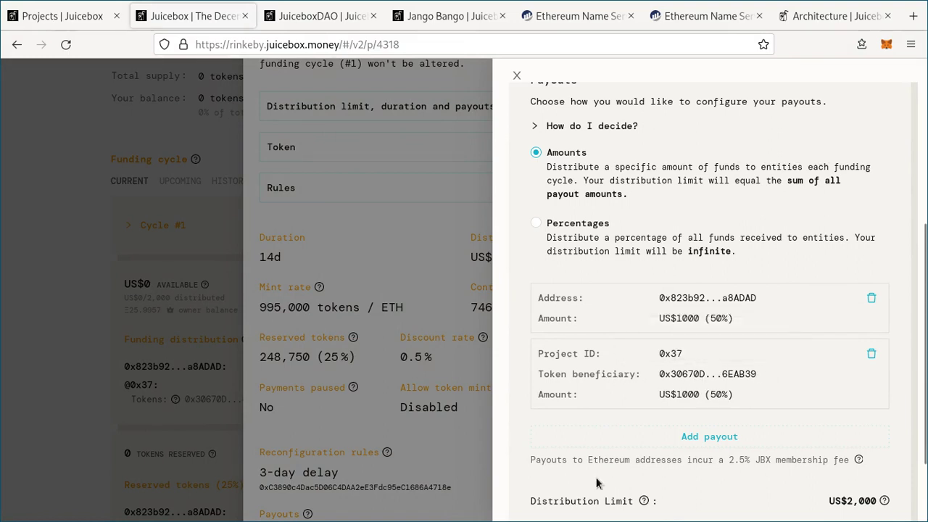
left_click(871, 299)
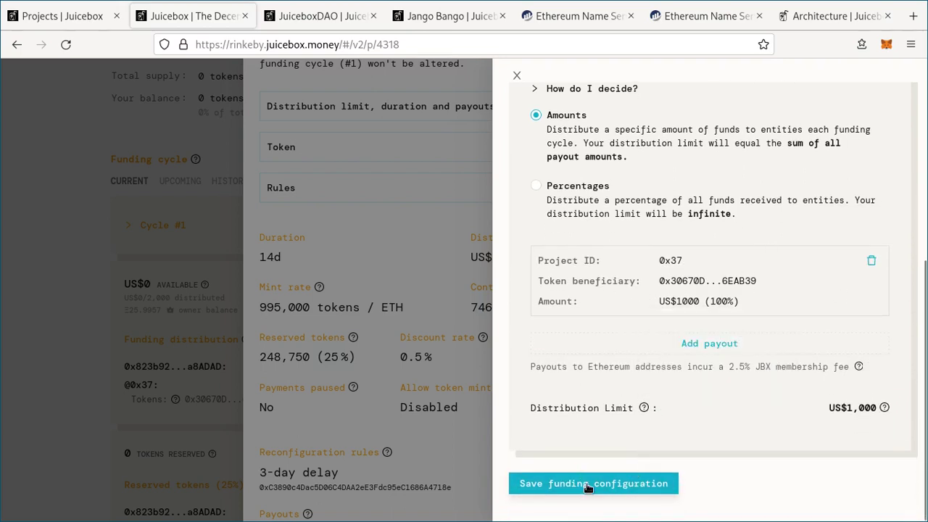
left_click(589, 484)
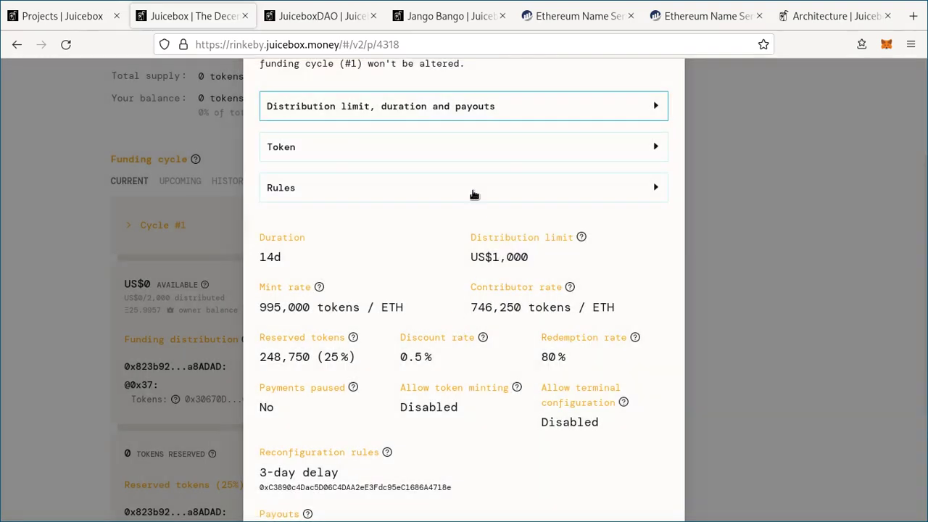
- Change the upcoming cycle's discount rate from 0.5% to 1% and save the token configuration
left_click(472, 193)
left_click(341, 201)
left_click(371, 148)
scroll(706, 323, "down", 3)
scroll(705, 328, "down", 5)
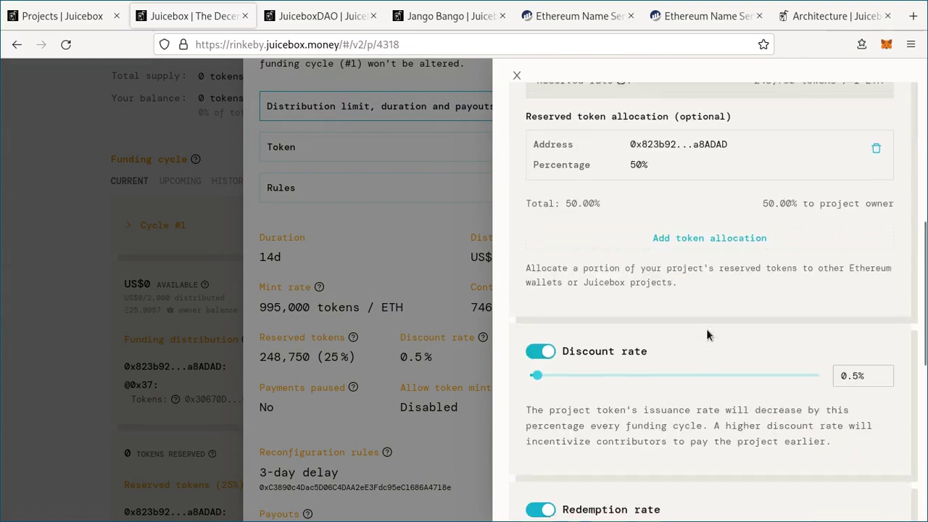
left_click(842, 293)
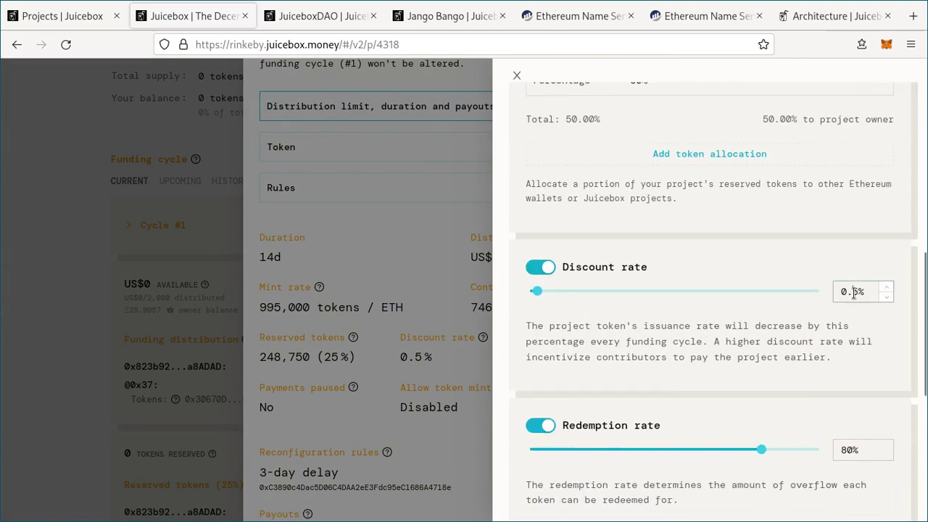
double_click(854, 292)
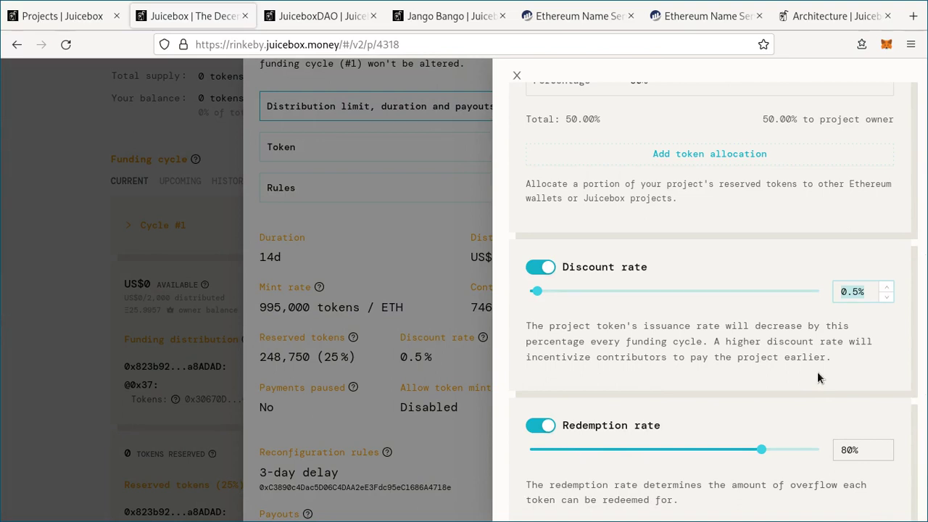
type("1")
scroll(711, 362, "down", 5)
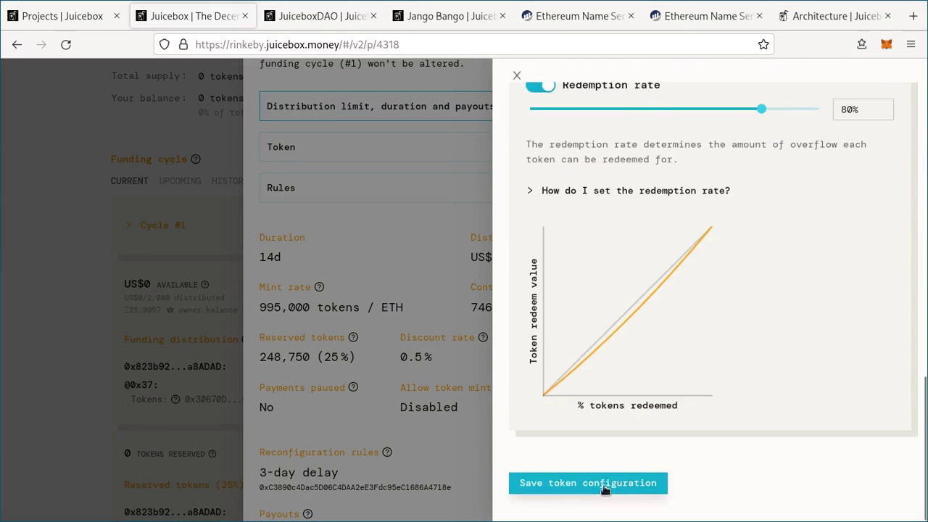
left_click(604, 483)
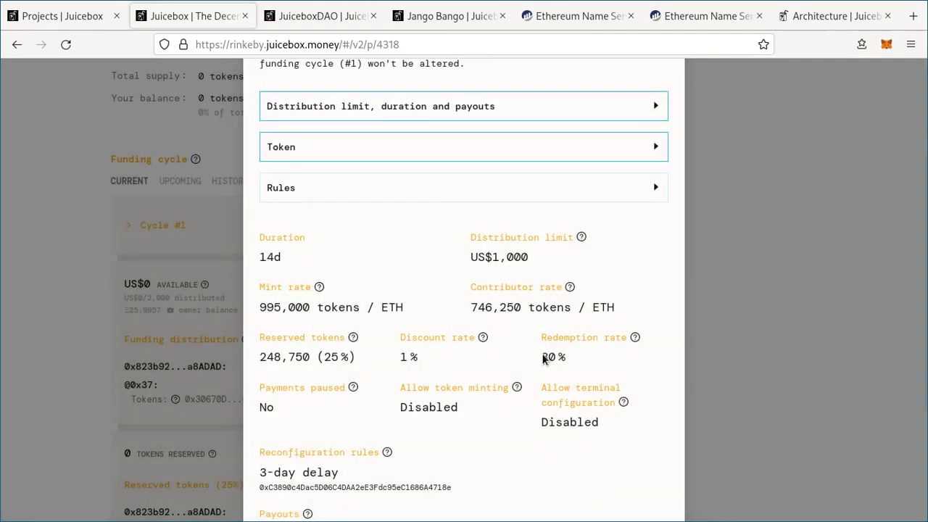
scroll(425, 403, "down", 5)
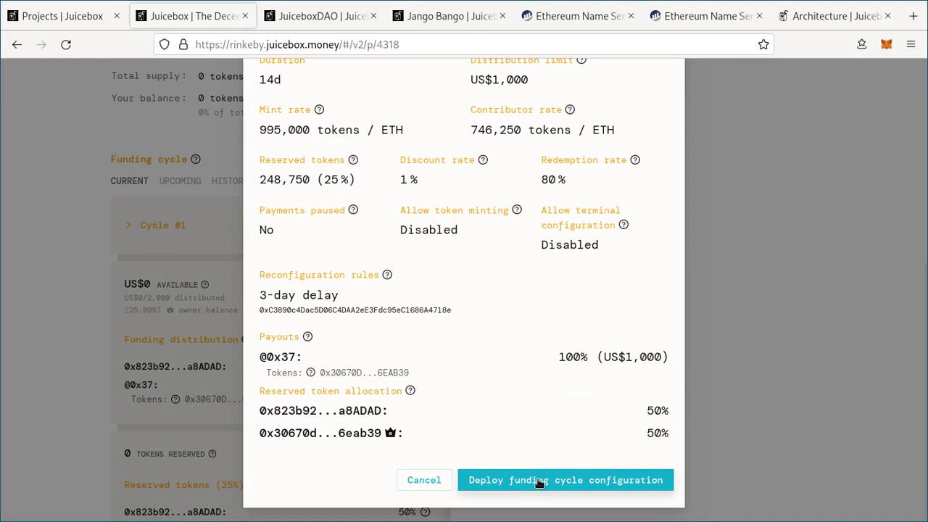
- Deploy the funding cycle configuration, confirm it in MetaMask, and close the configuration modal
left_click(539, 482)
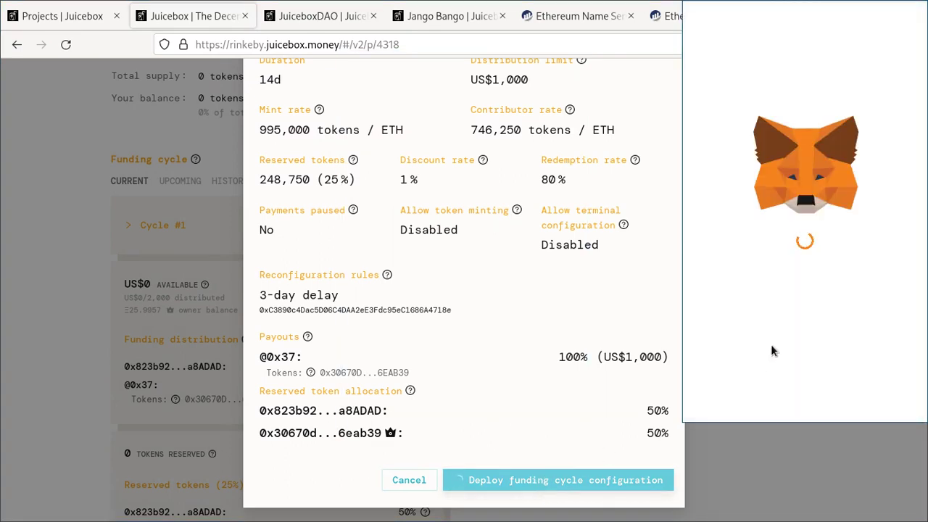
scroll(786, 350, "down", 5)
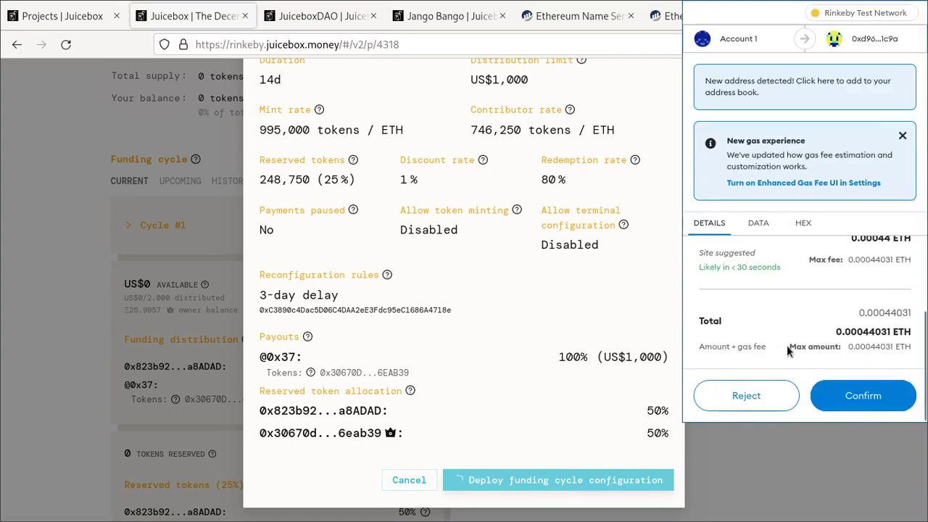
left_click(853, 397)
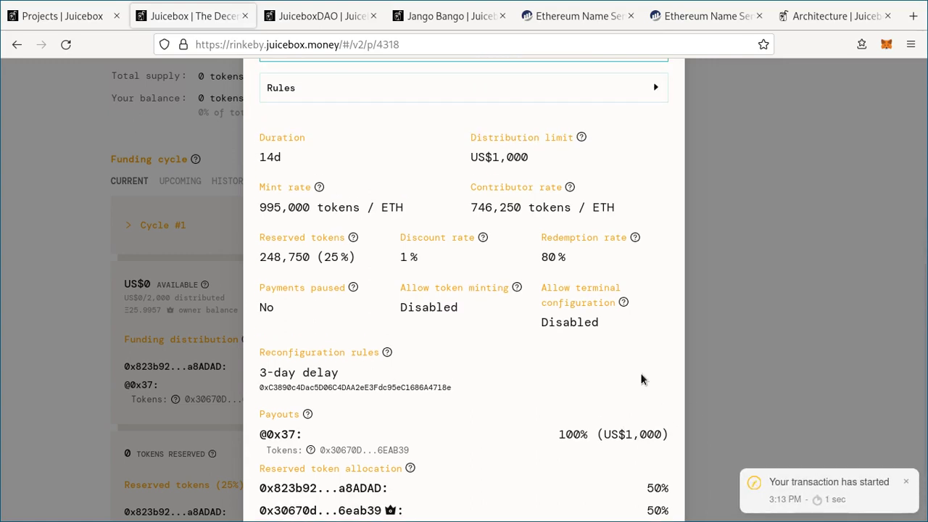
scroll(640, 373, "up", 2)
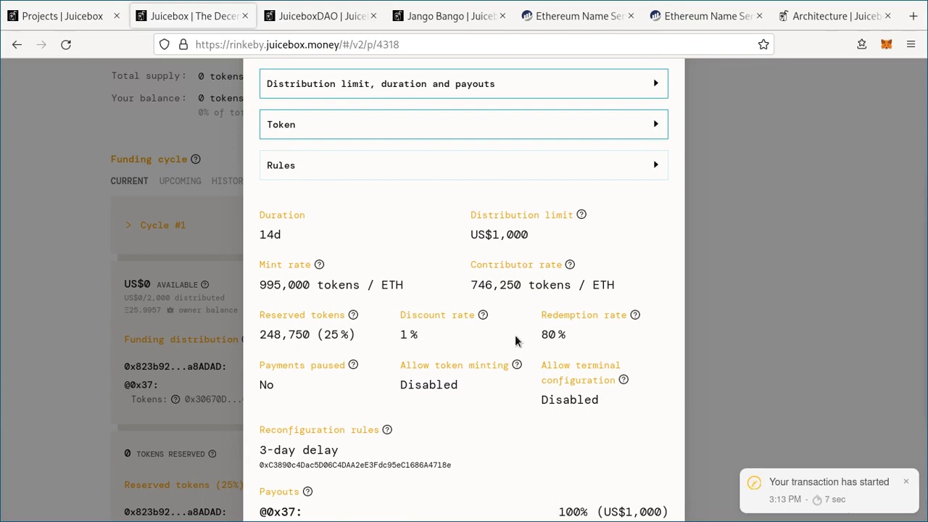
scroll(532, 355, "up", 4)
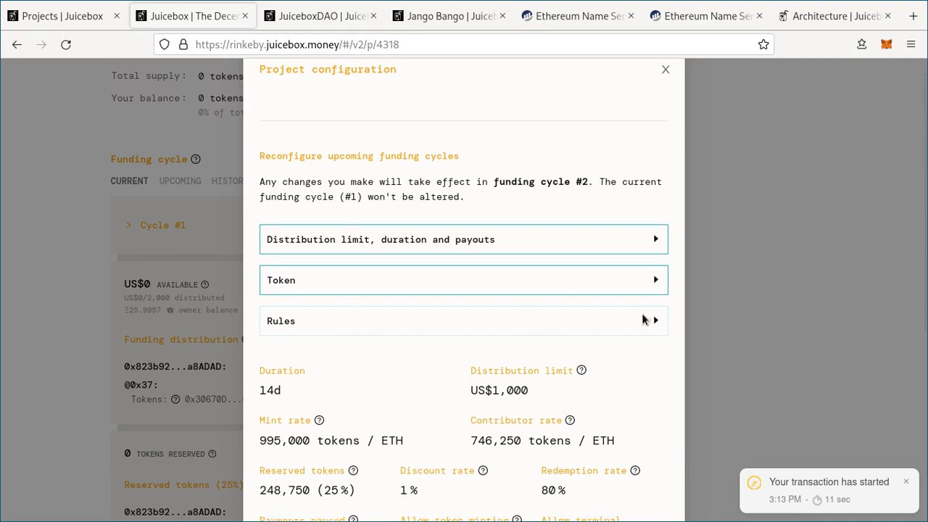
left_click(725, 224)
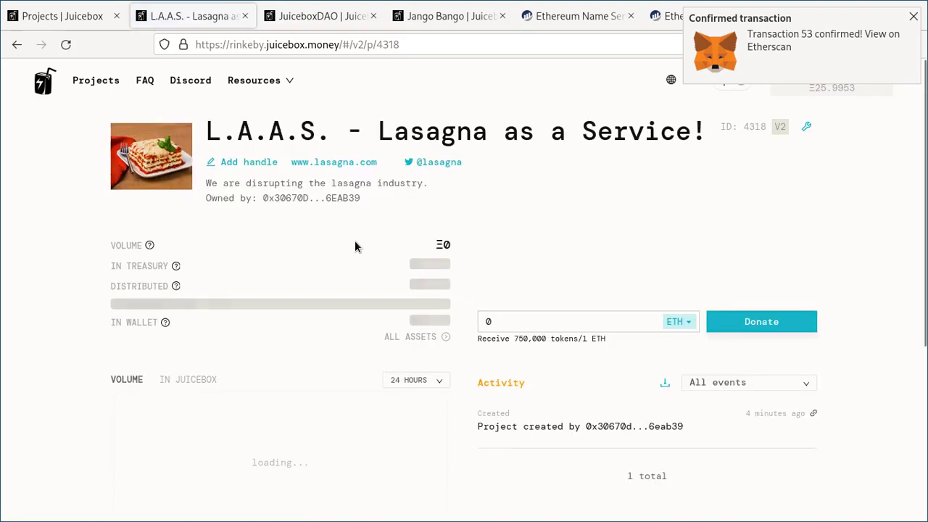
scroll(354, 246, "down", 10)
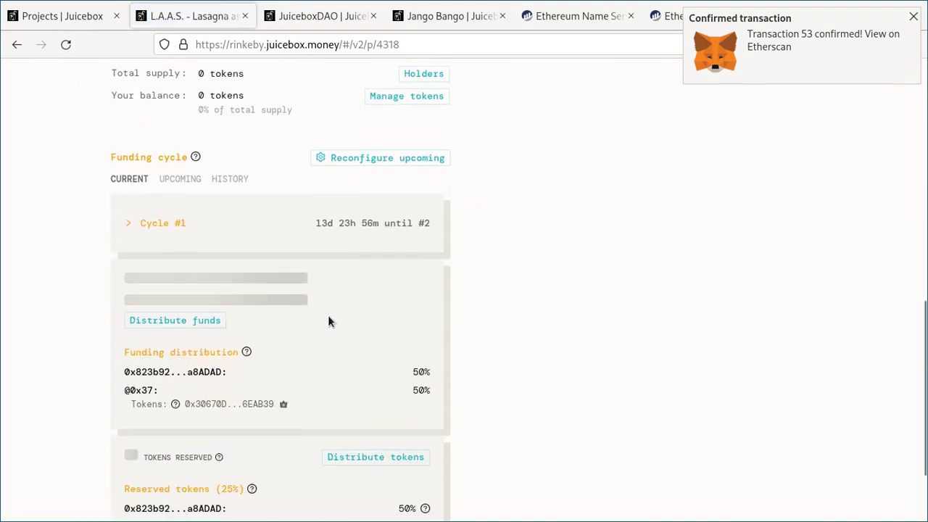
scroll(524, 280, "up", 10)
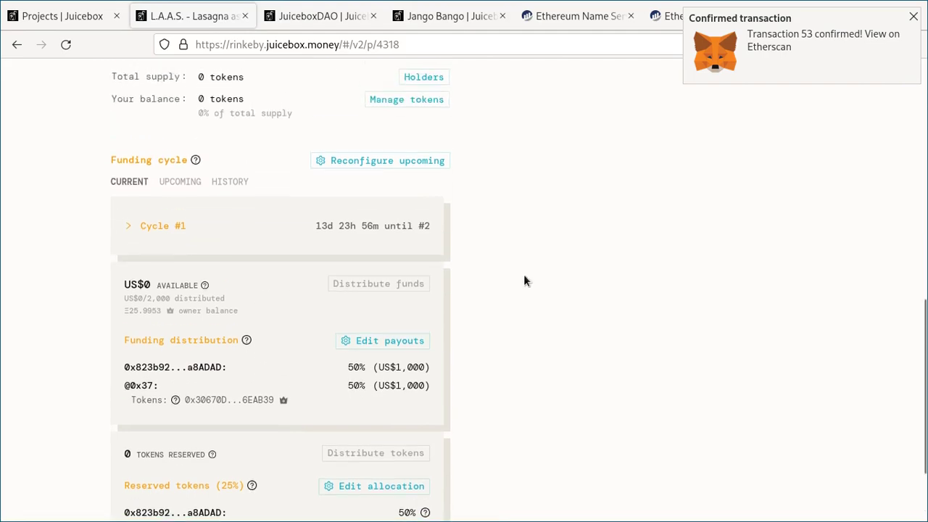
scroll(367, 288, "down", 5)
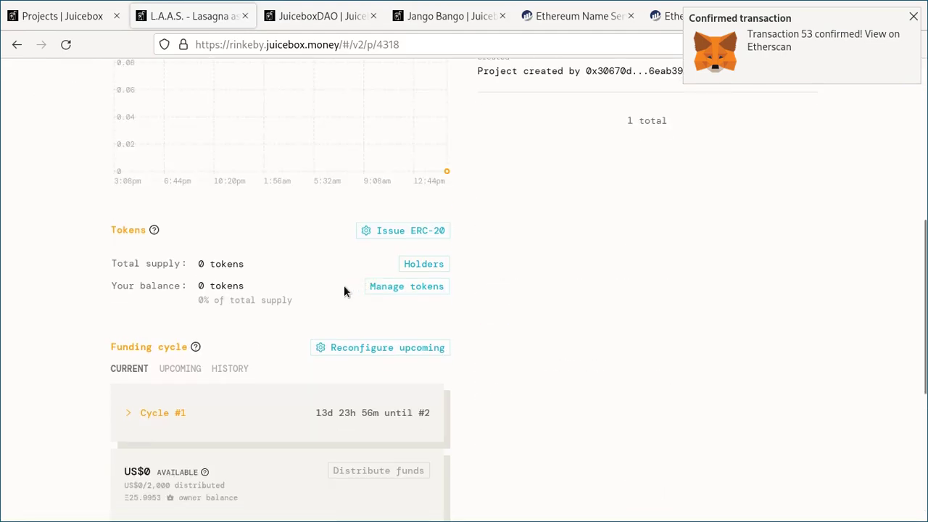
left_click(913, 17)
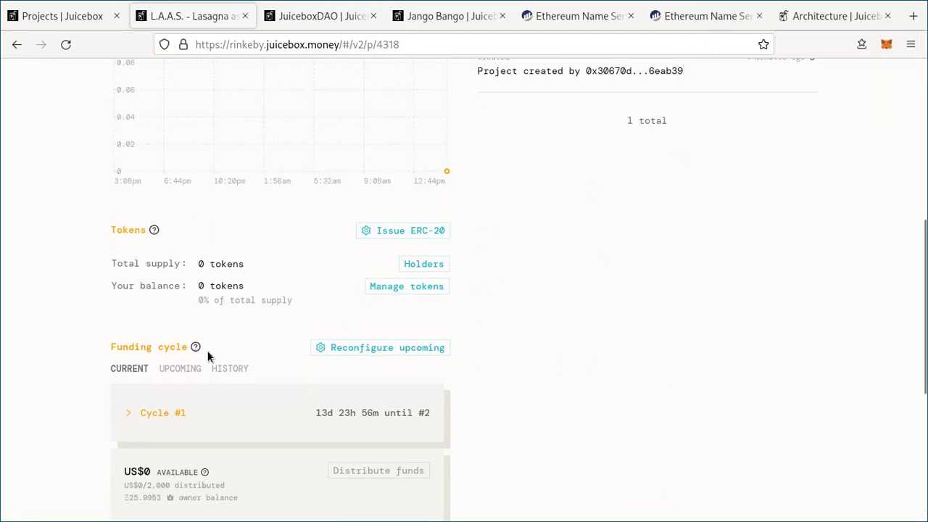
scroll(218, 348, "down", 2)
left_click(277, 324)
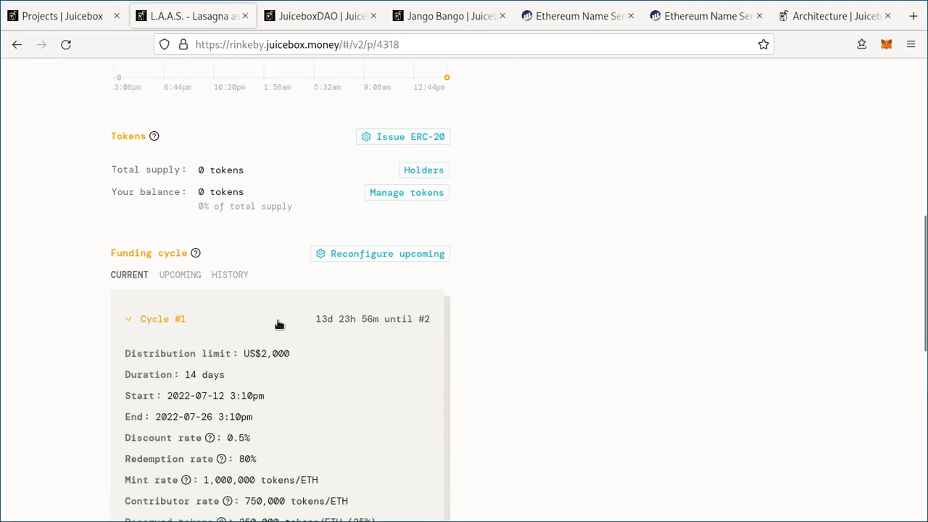
scroll(350, 297, "down", 2)
left_click_drag(311, 228, 352, 247)
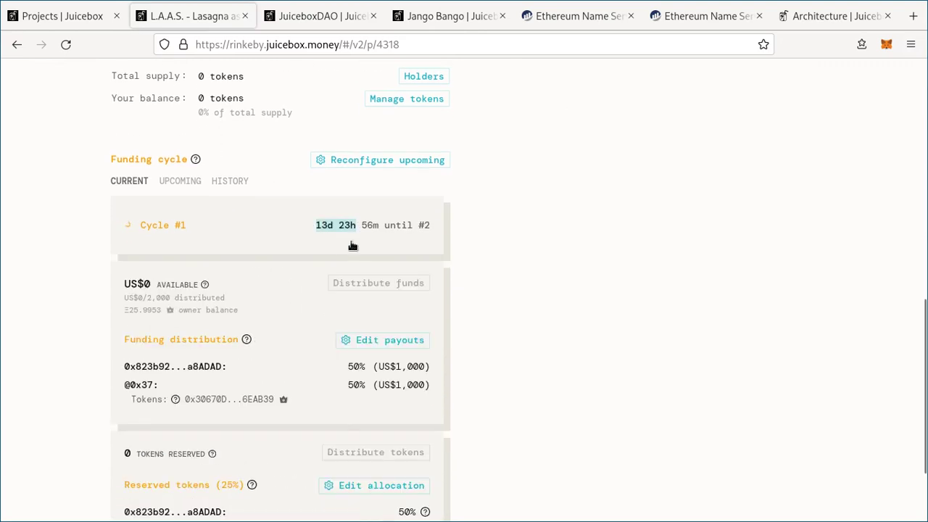
left_click(185, 181)
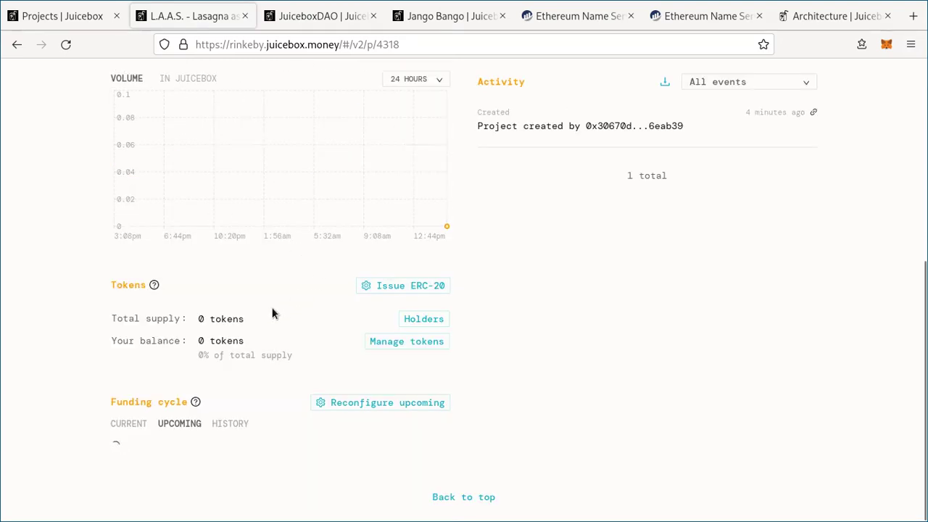
scroll(271, 313, "down", 3)
left_click(280, 305)
mouse_move(388, 295)
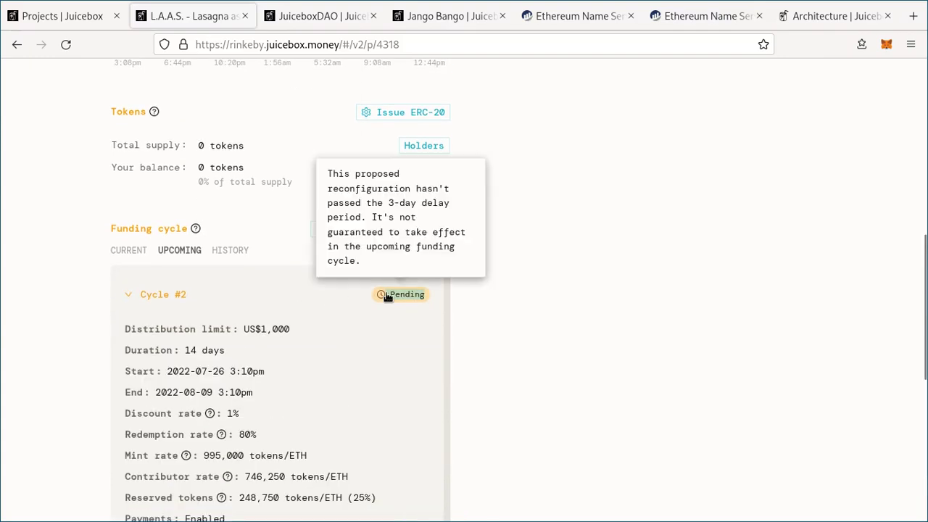
scroll(387, 296, "down", 2)
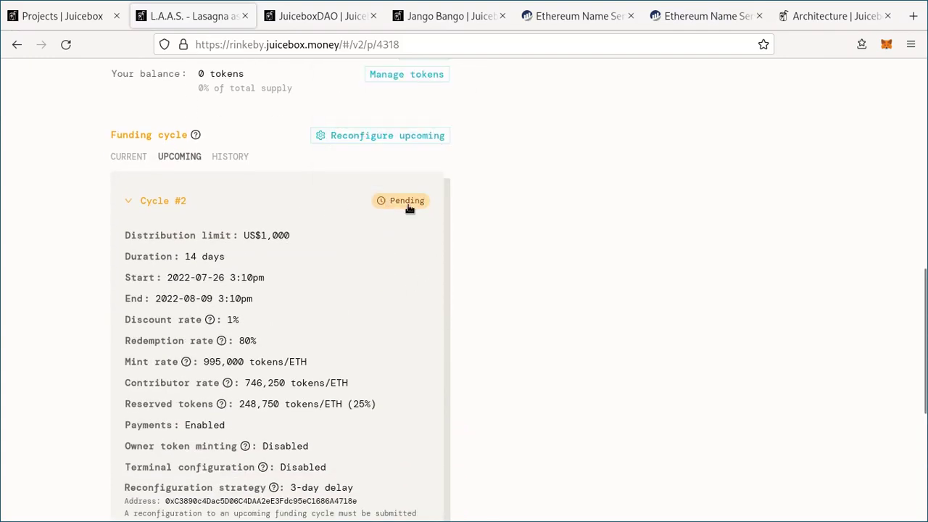
scroll(119, 295, "down", 2)
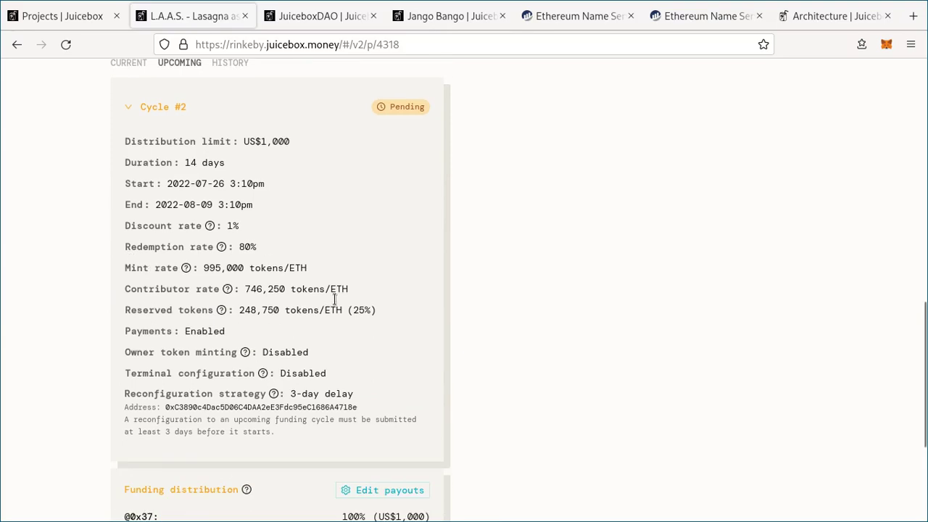
scroll(272, 362, "up", 1)
scroll(154, 332, "up", 5)
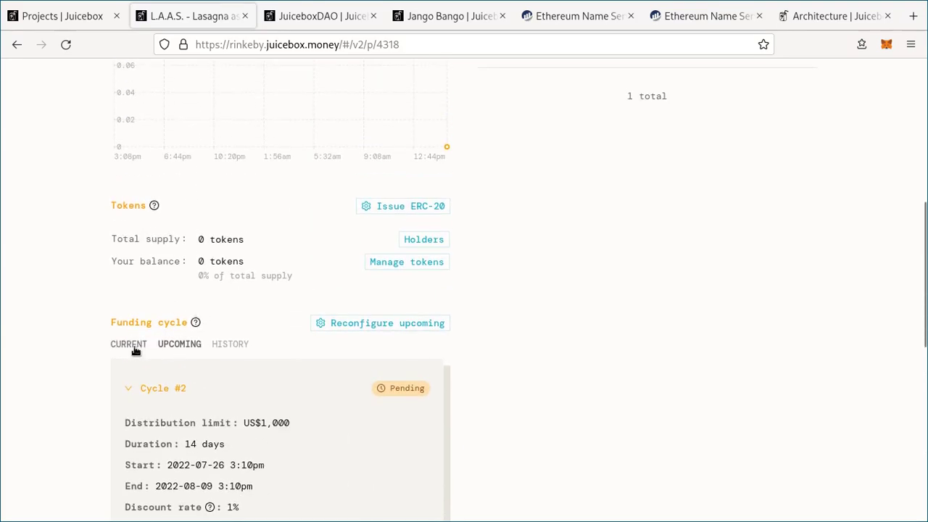
left_click(132, 345)
scroll(391, 423, "up", 8)
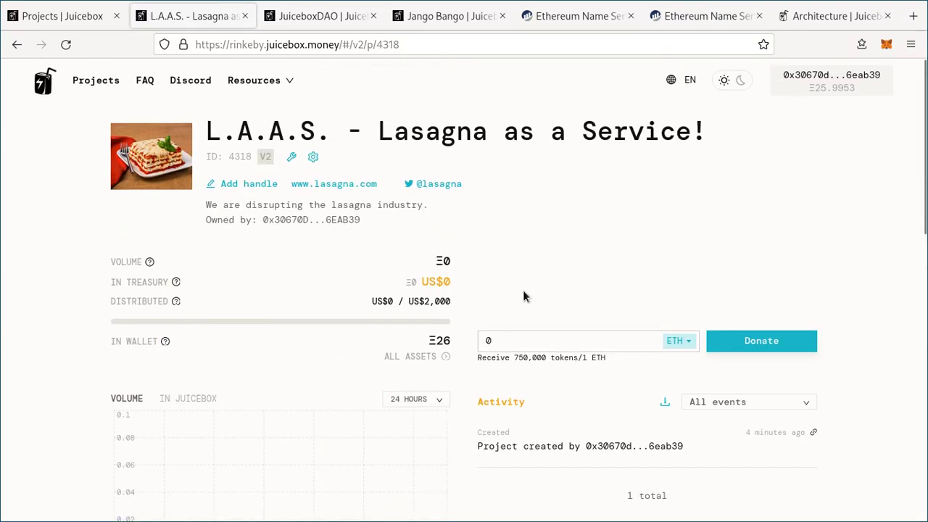